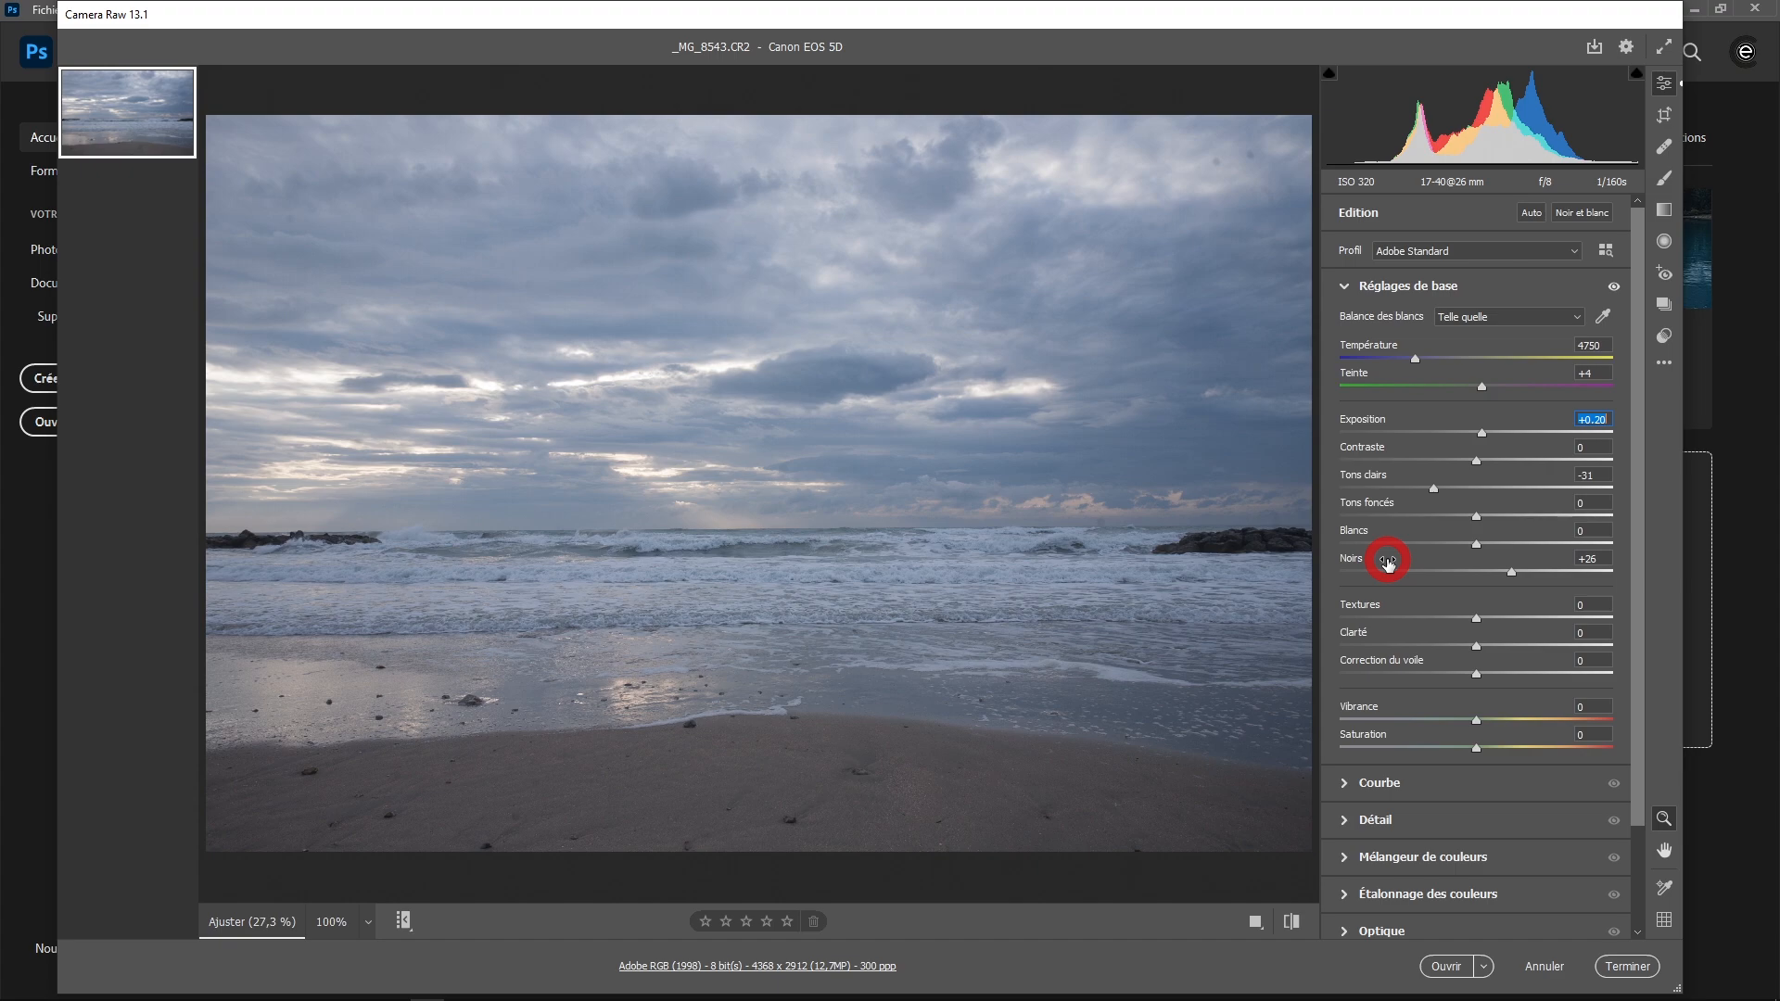
Open the raw photo as a document and add a Color Balance layer with midtones Cyan-Red +33 and Magenta-Green -10
{"action": "left_click", "coordinate": [1444, 969]}
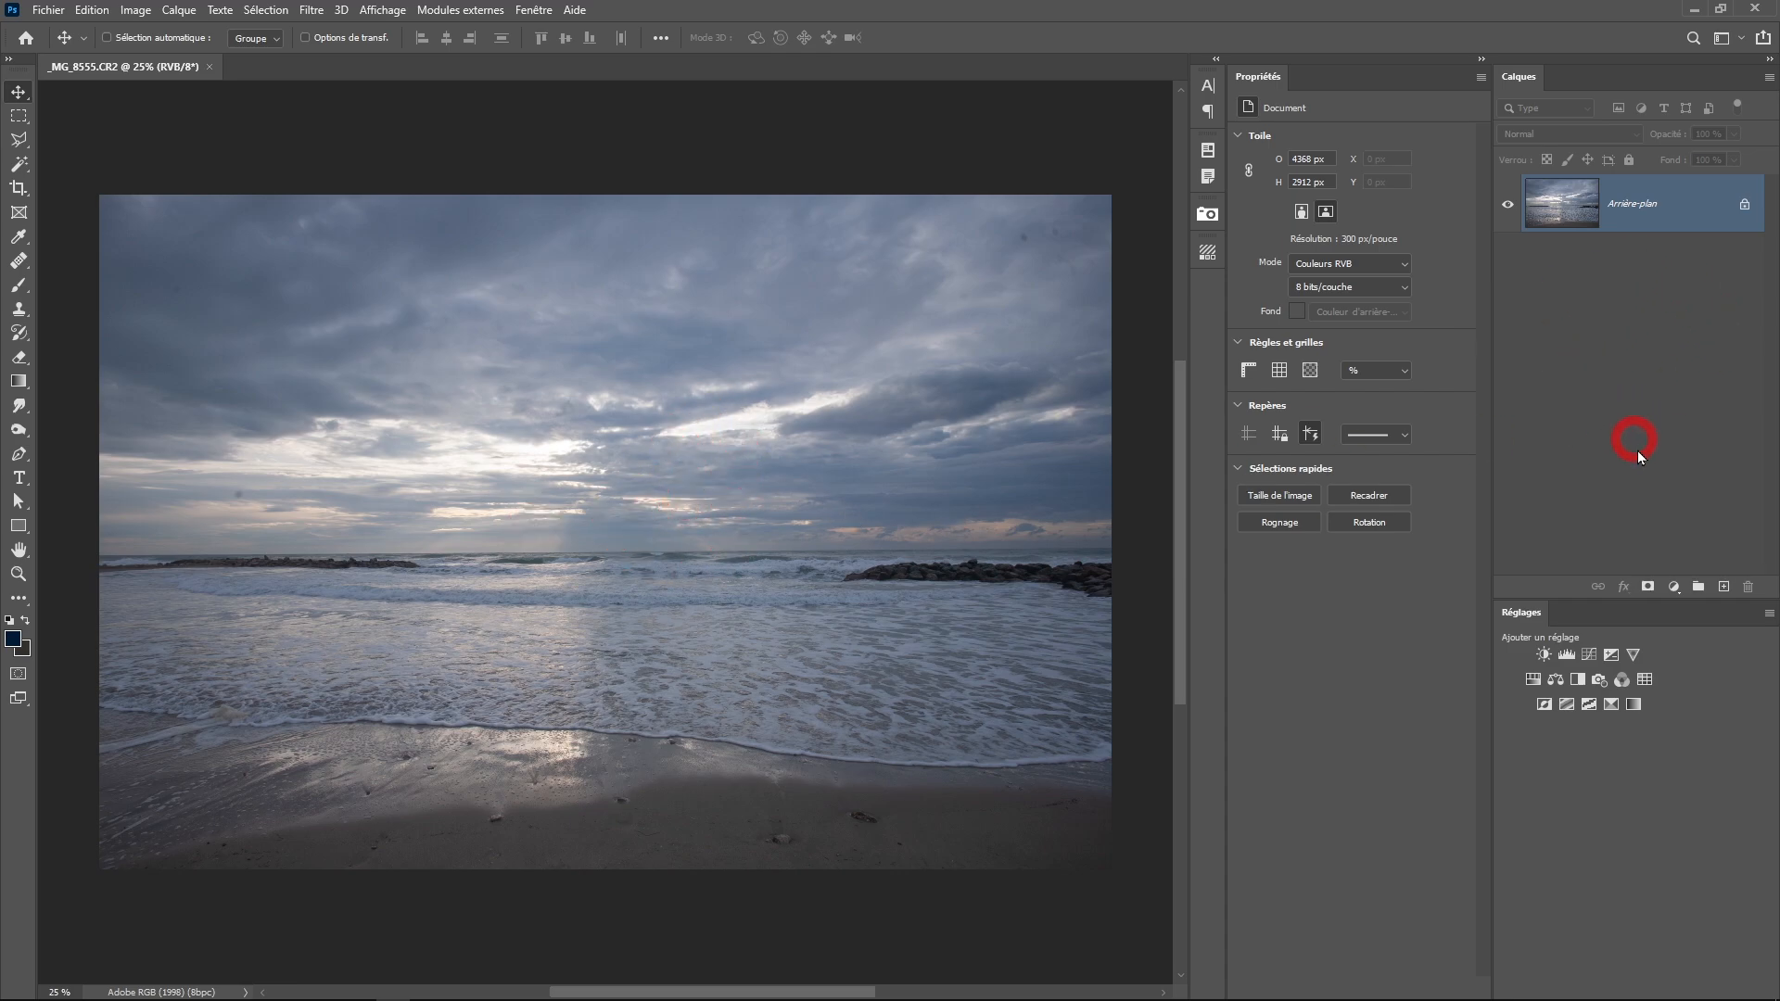
{"action": "left_click", "coordinate": [1673, 588]}
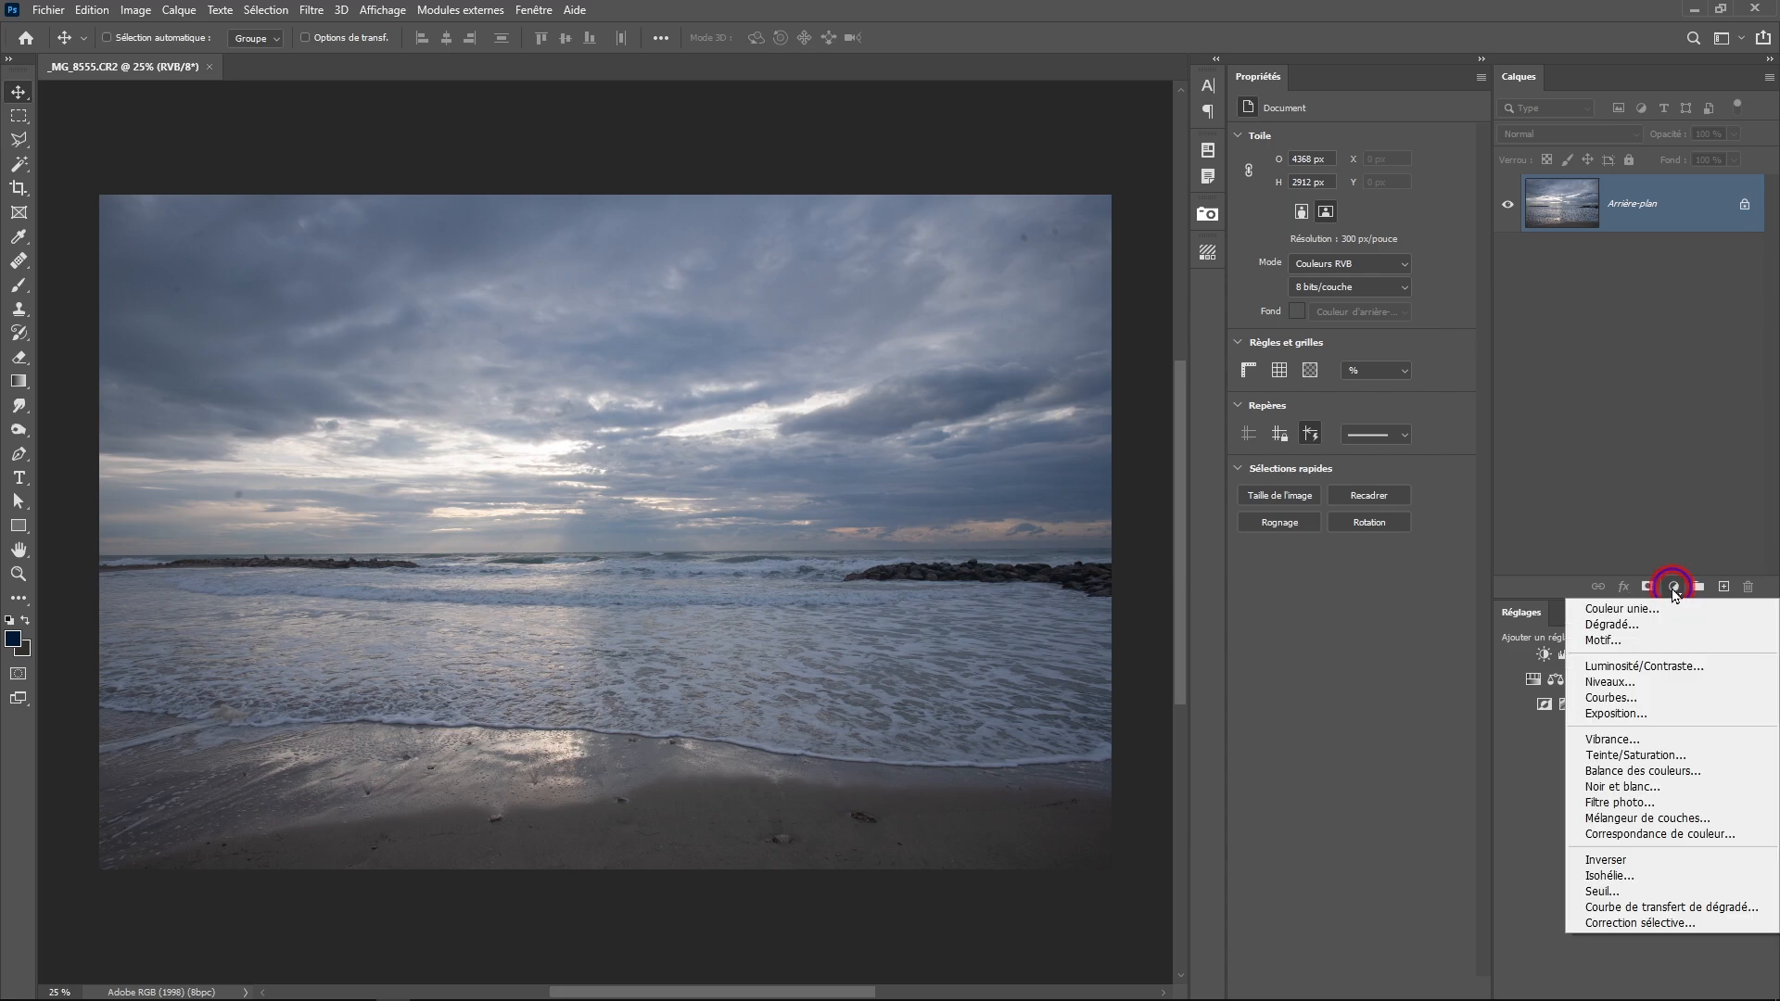
{"action": "left_click", "coordinate": [1627, 775]}
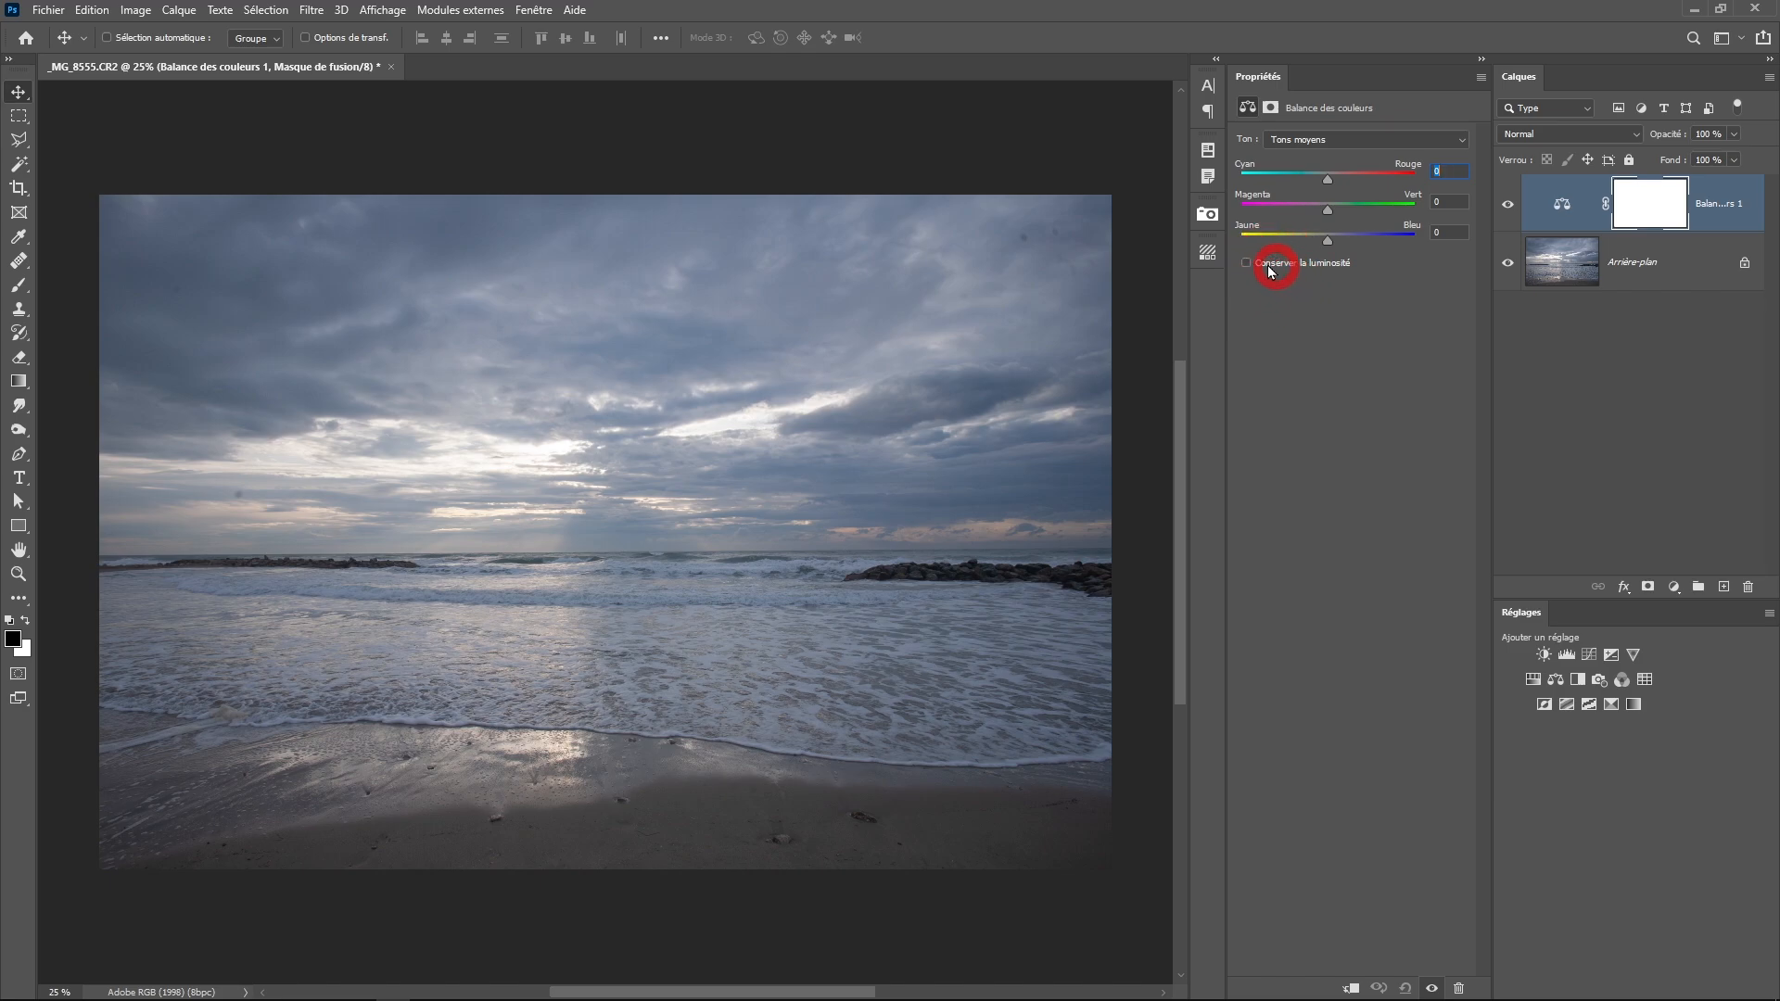
{"action": "left_click_drag", "start_coordinate": [1319, 178], "coordinate": [1321, 215]}
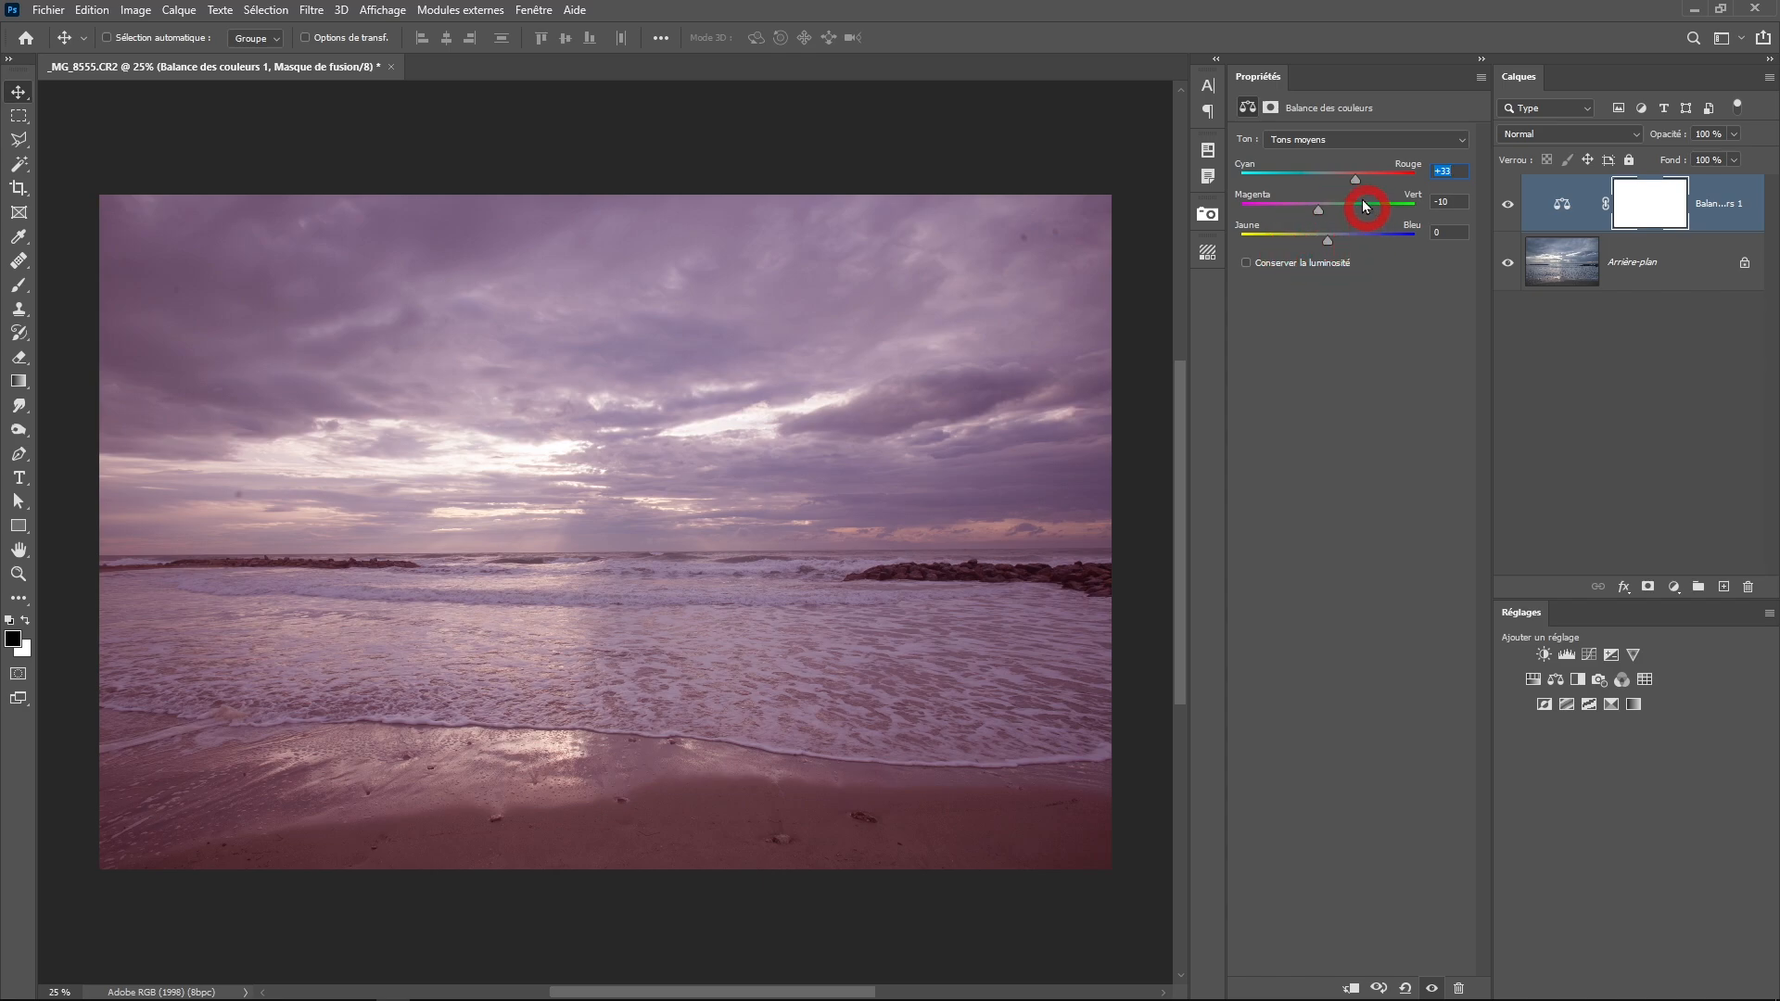
Set the Color Balance layer's shadows to Cyan-Red +11 and Magenta-Green +2
{"action": "left_click", "coordinate": [1322, 148]}
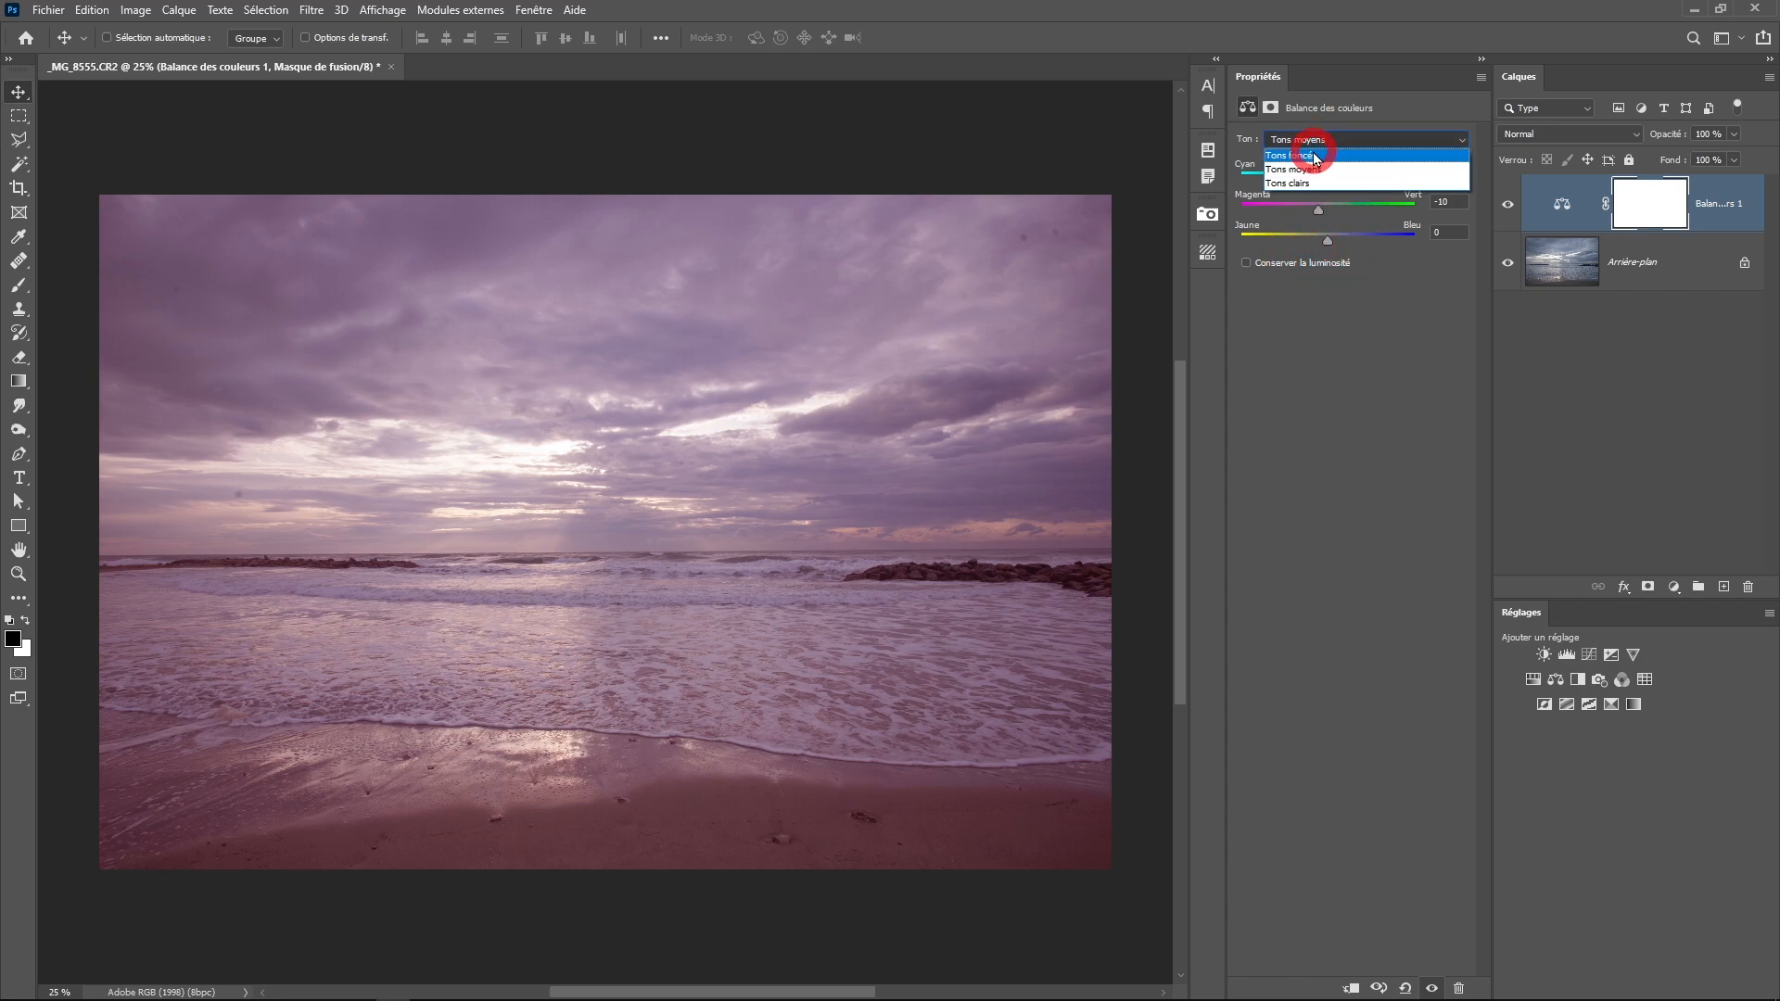
{"action": "left_click", "coordinate": [1314, 156]}
{"action": "left_click_drag", "start_coordinate": [1330, 176], "coordinate": [1337, 178]}
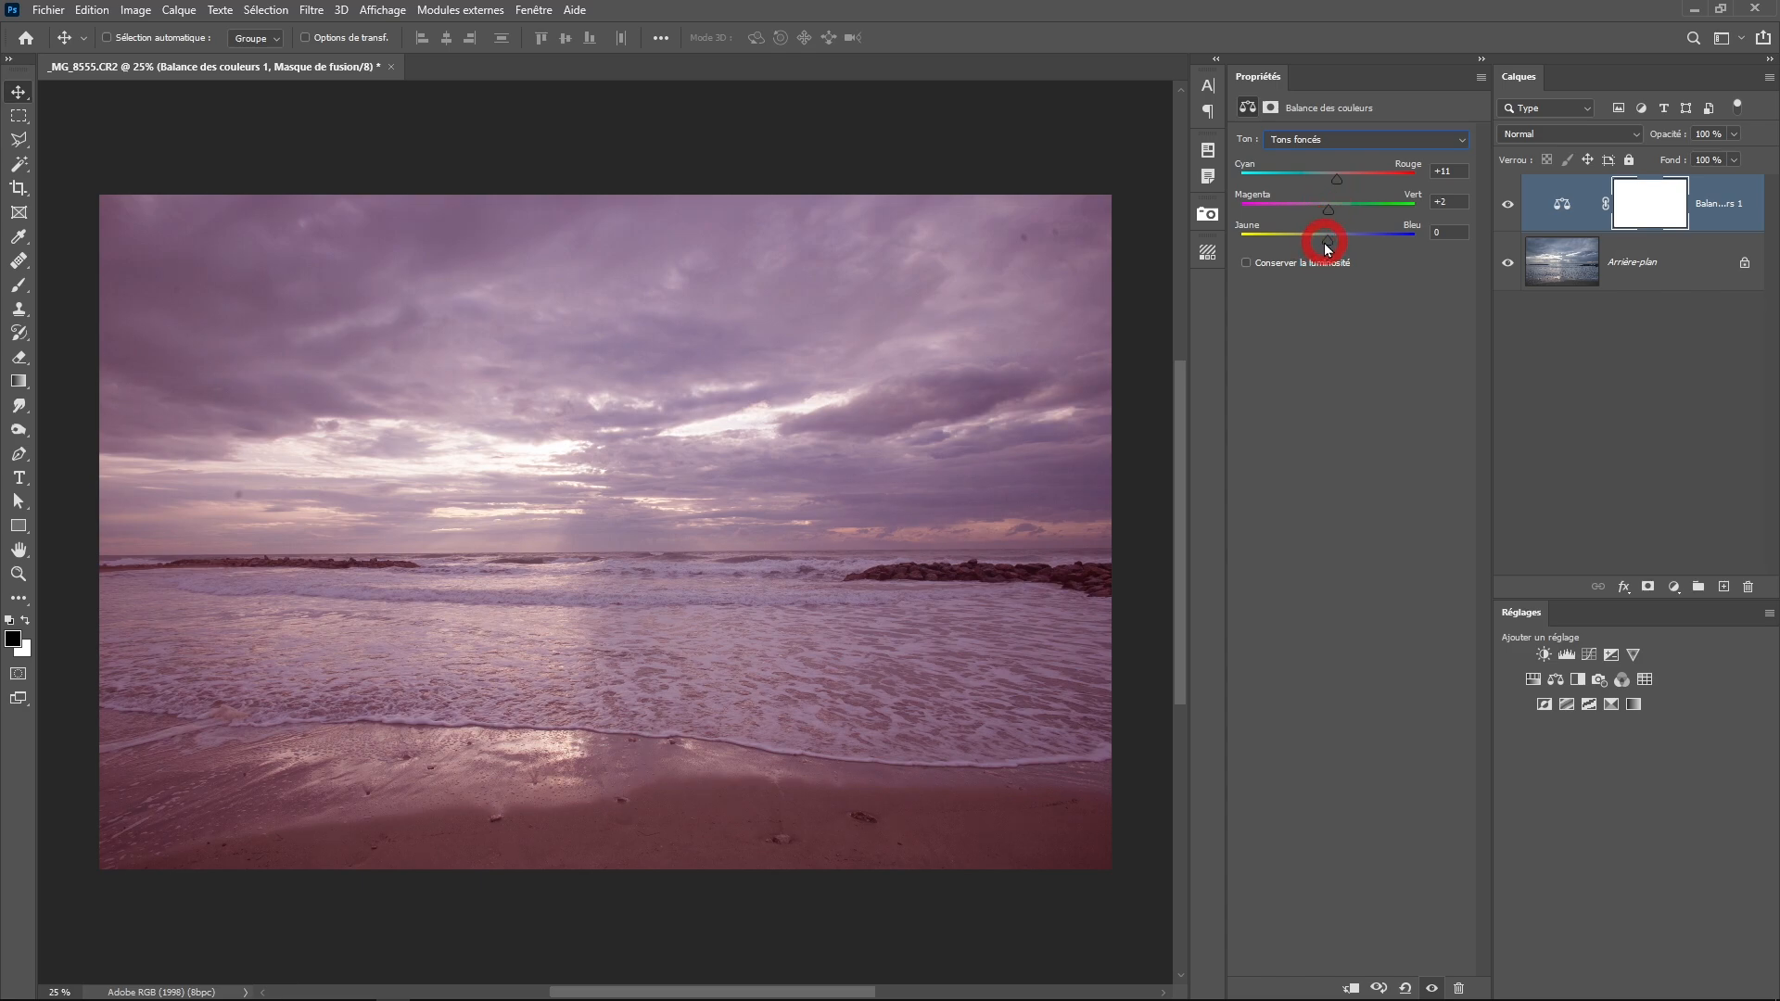
Set the Color Balance highlights to Cyan-Red +4, Magenta-Green -7 and Yellow-Blue -14, and compare the photo with and without the layer
{"action": "left_click", "coordinate": [1334, 141]}
{"action": "left_click", "coordinate": [1307, 182]}
{"action": "left_click_drag", "start_coordinate": [1328, 238], "coordinate": [1320, 240]}
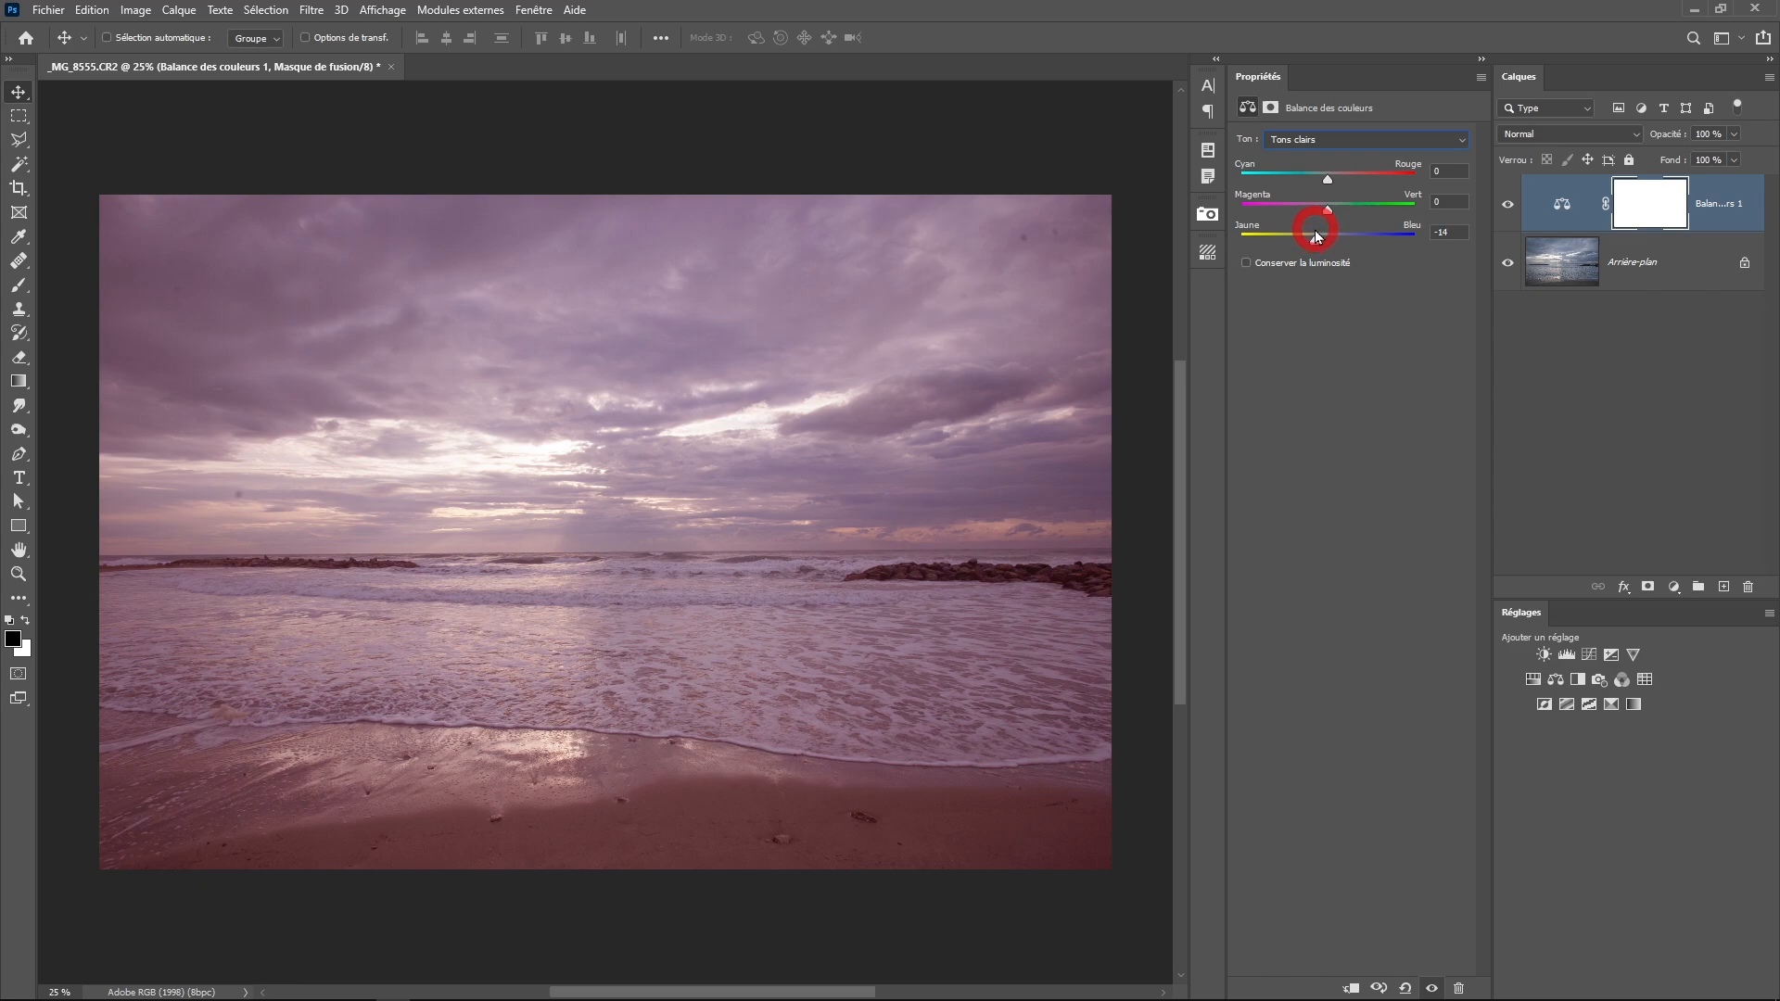
{"action": "left_click_drag", "start_coordinate": [1336, 181], "coordinate": [1332, 182]}
{"action": "left_click", "coordinate": [1509, 204]}
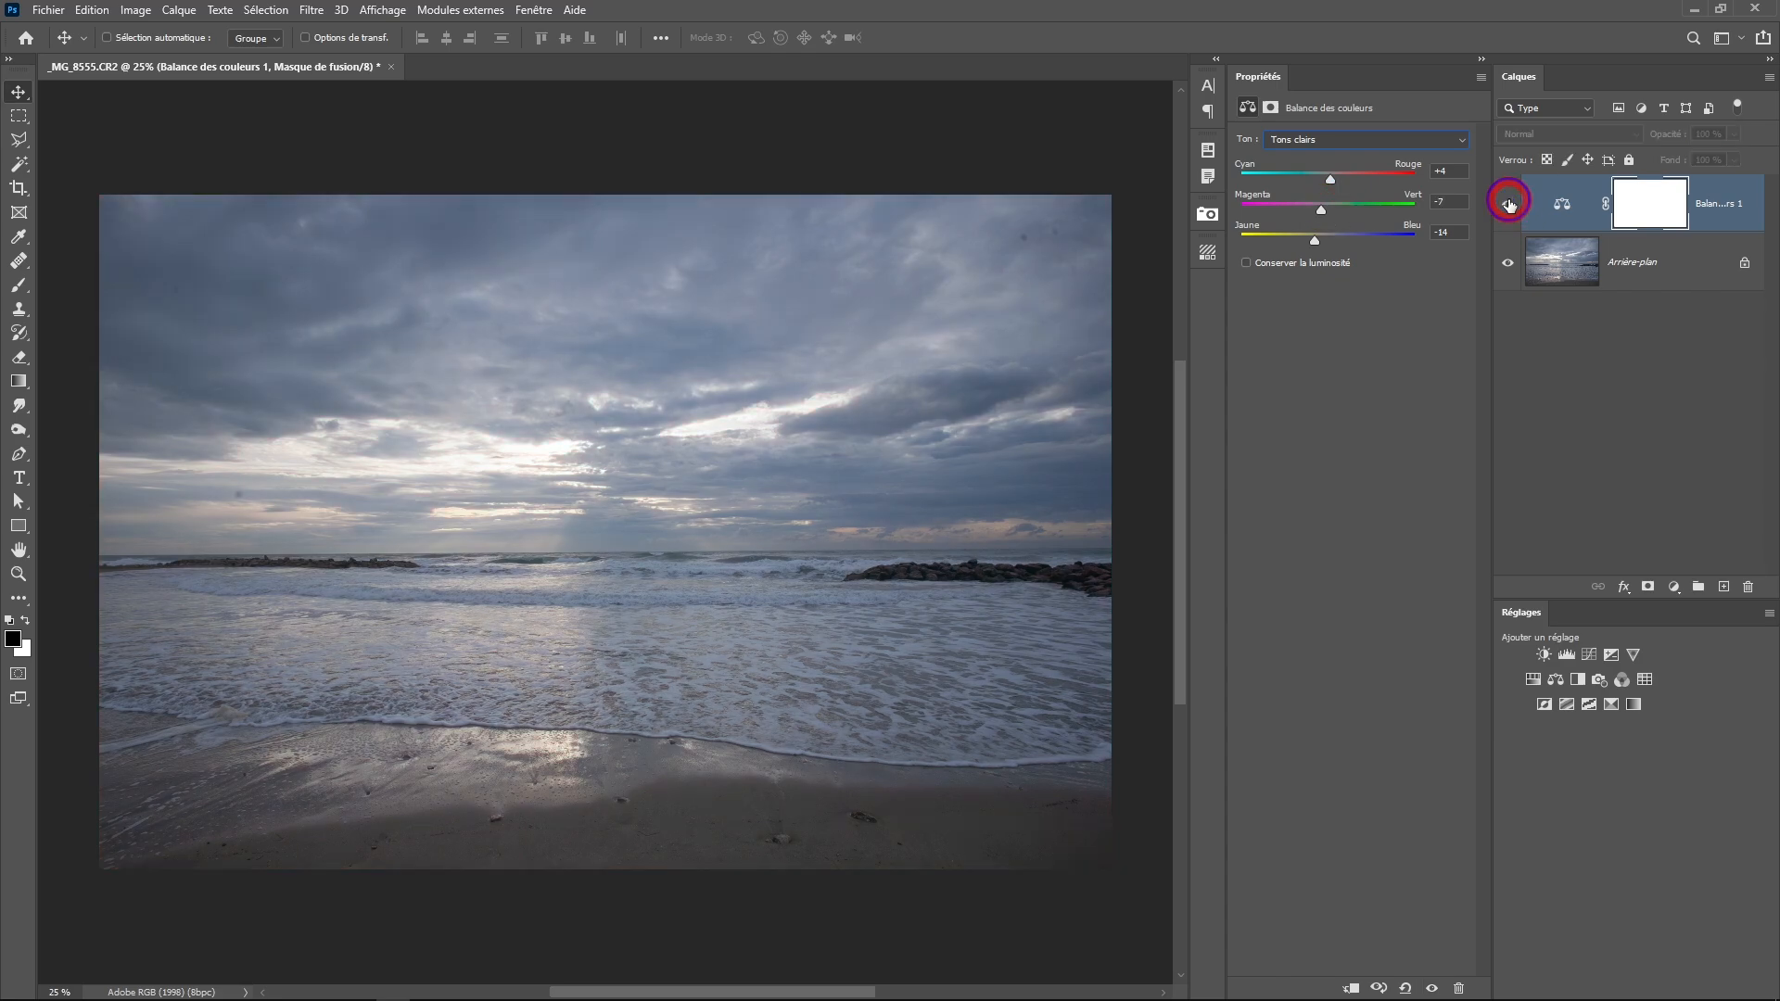
{"action": "left_click", "coordinate": [1509, 204]}
{"action": "left_click", "coordinate": [1509, 204]}
{"action": "left_click", "coordinate": [1508, 204]}
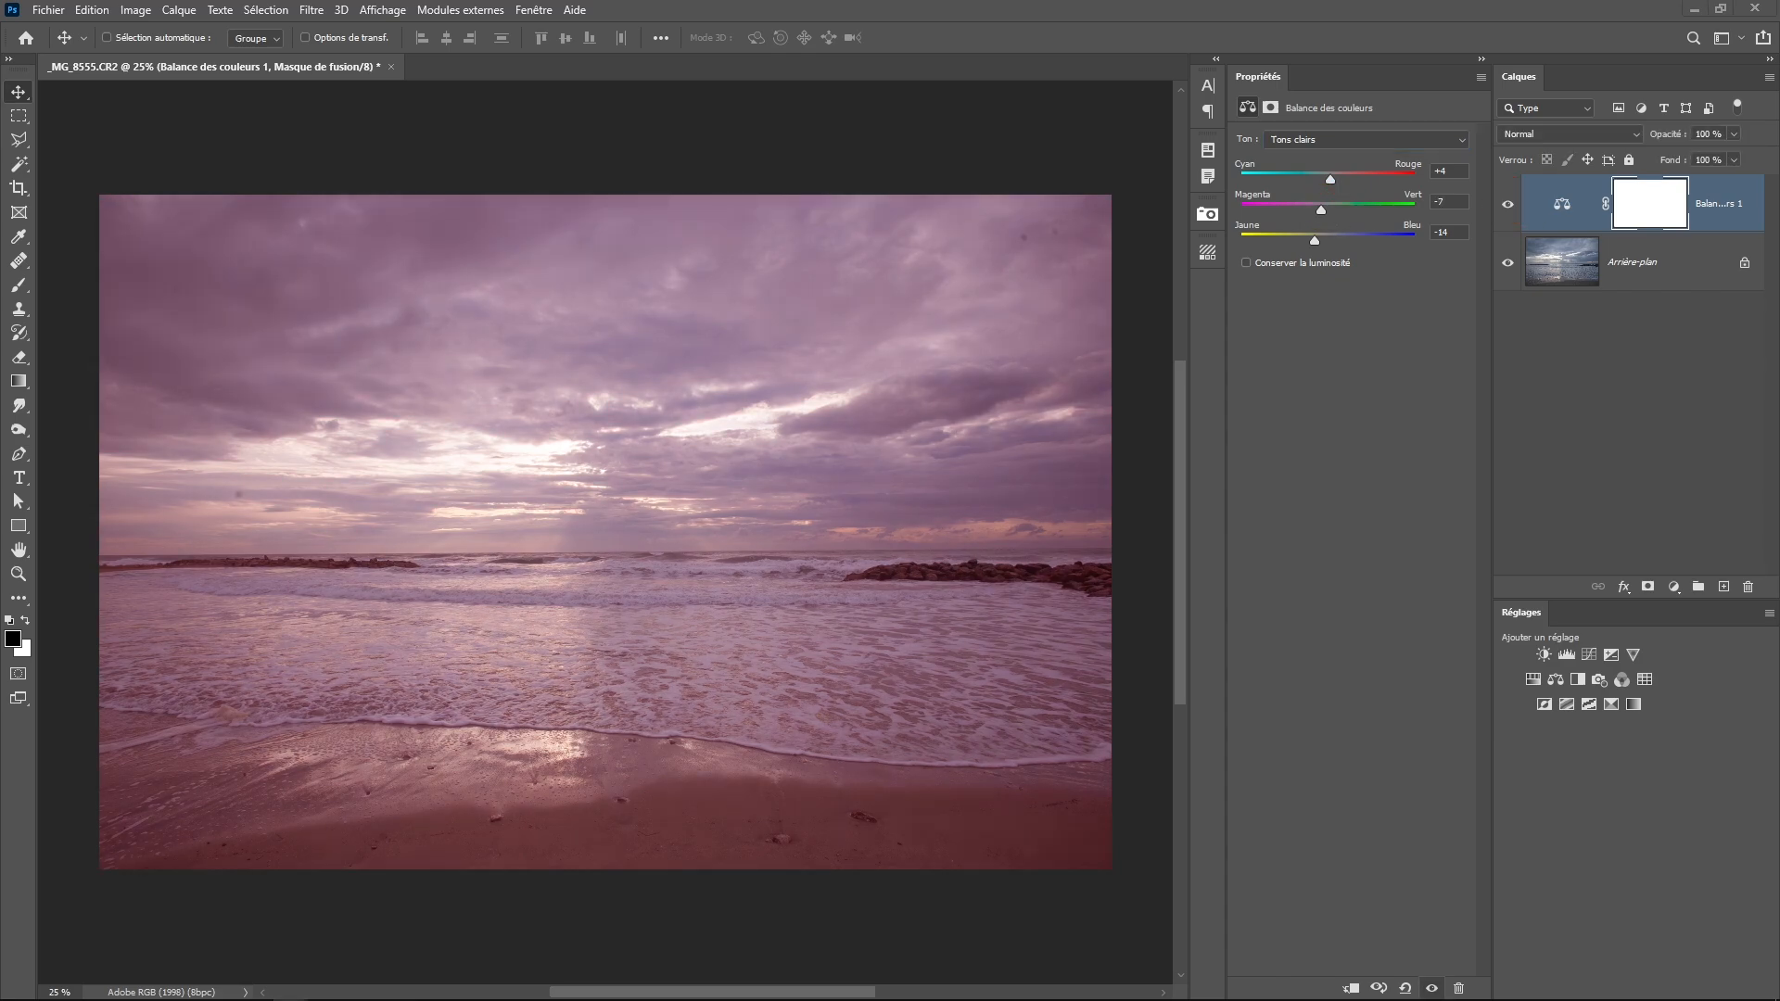
Add a solid color fill layer above the Color Balance layer in vivid orange, #f86005
{"action": "left_click", "coordinate": [197, 529]}
{"action": "left_click", "coordinate": [1675, 588]}
{"action": "left_click", "coordinate": [1659, 616]}
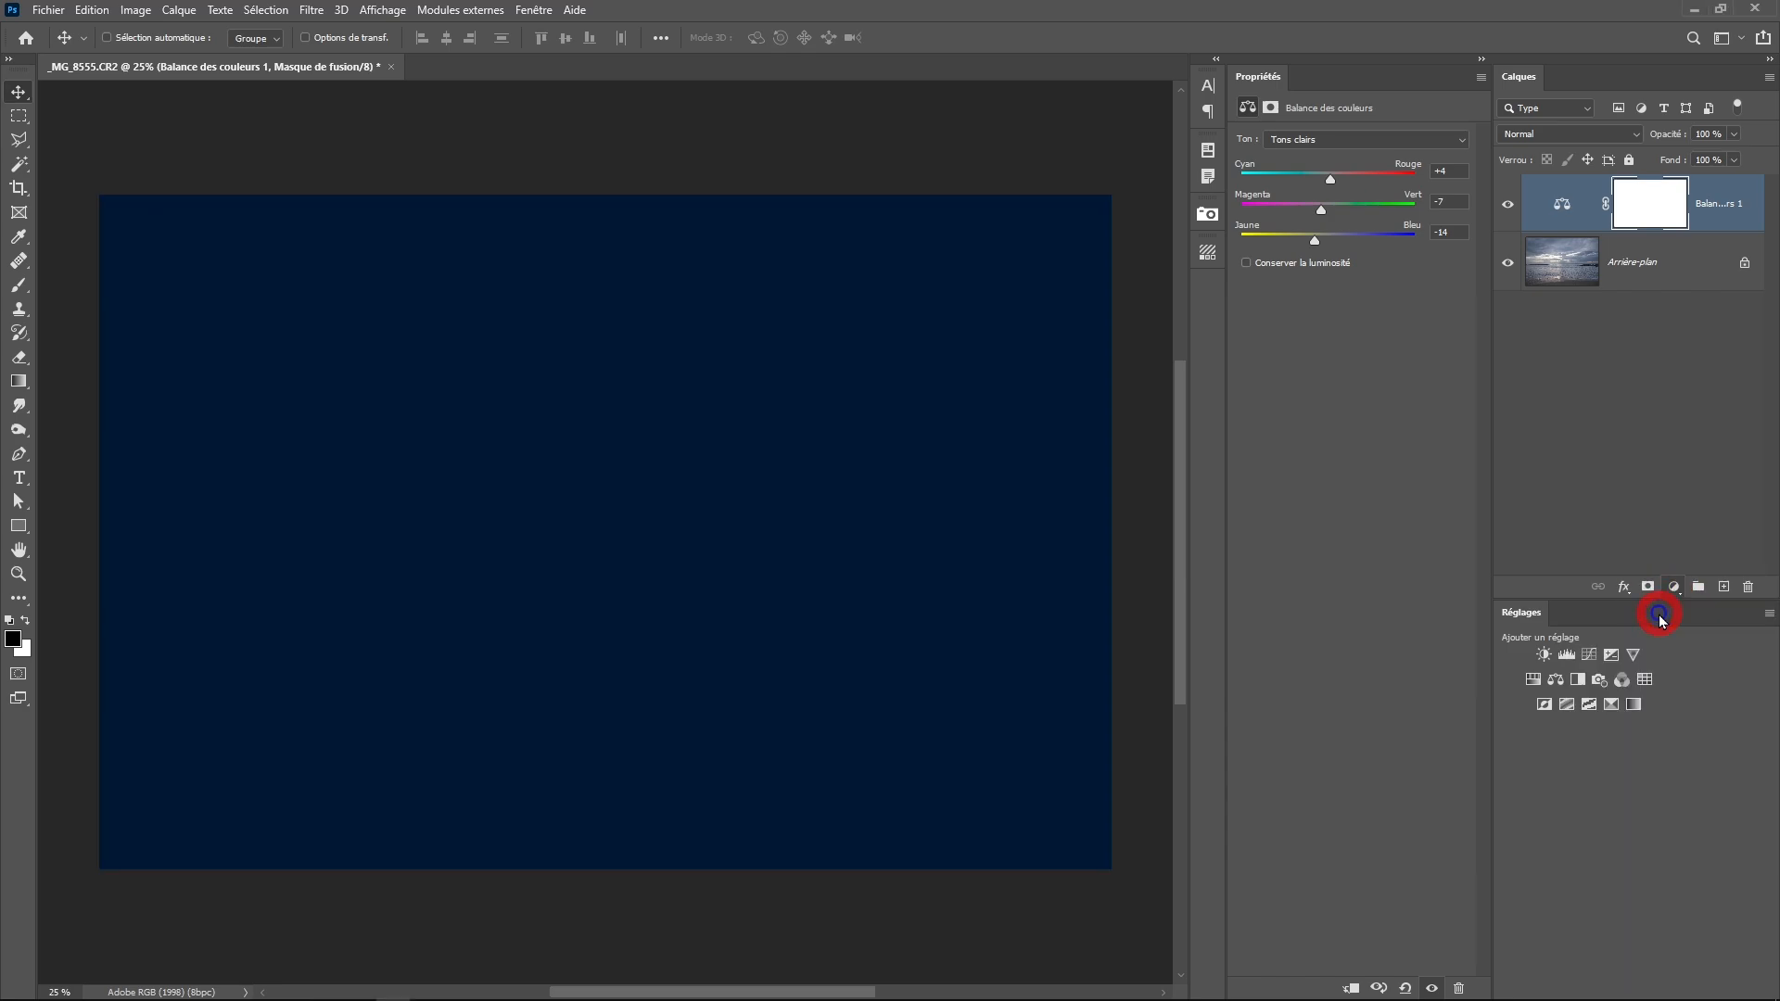
{"action": "left_click_drag", "start_coordinate": [1383, 597], "coordinate": [1386, 646]}
{"action": "left_click", "coordinate": [1338, 439]}
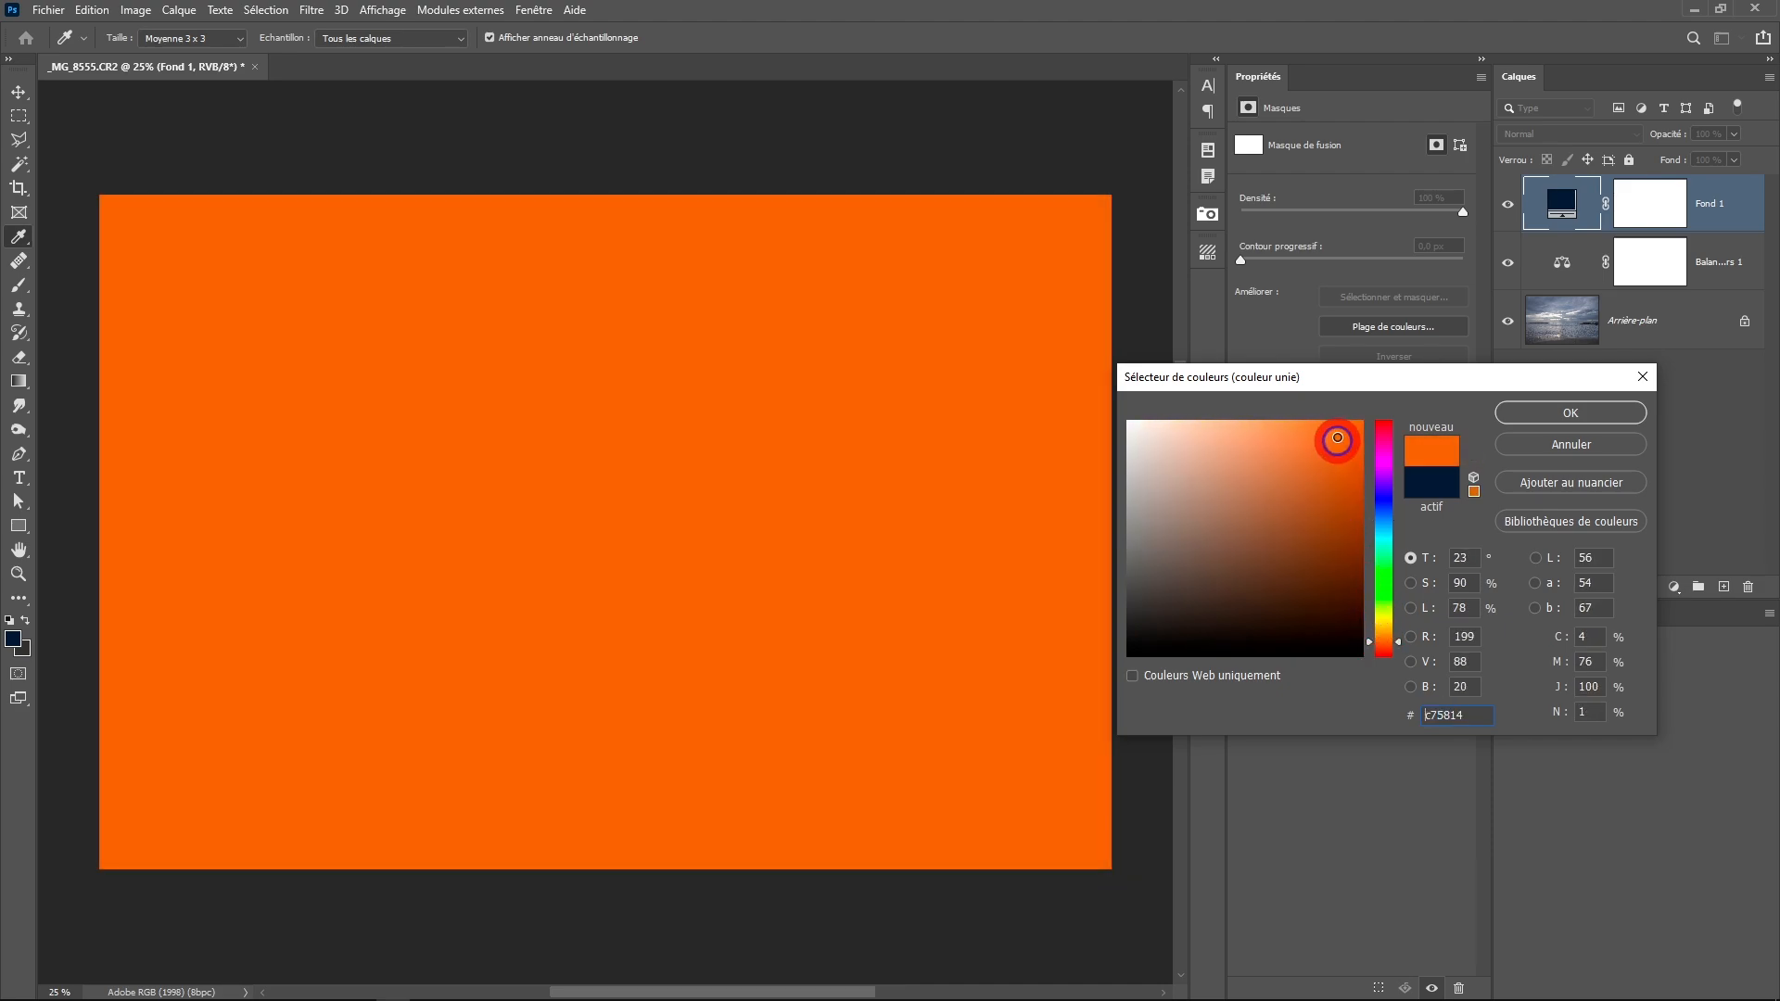
{"action": "left_click_drag", "start_coordinate": [1338, 438], "coordinate": [1359, 427]}
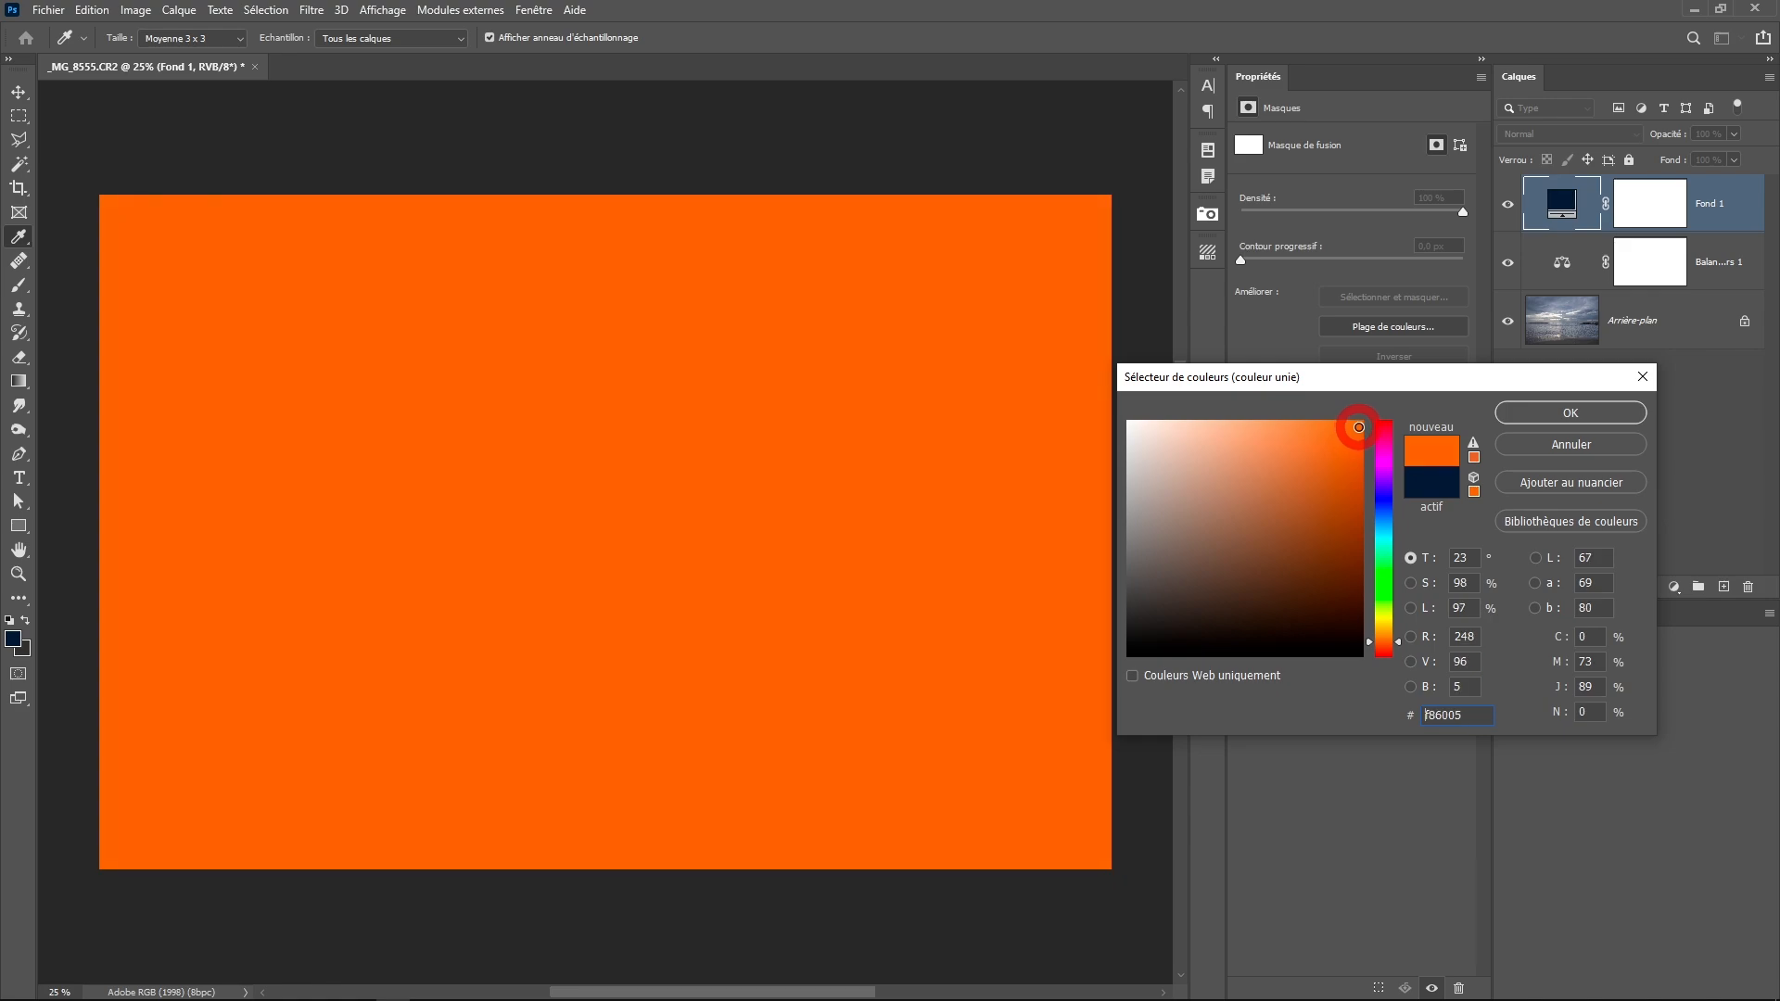
{"action": "left_click", "coordinate": [1550, 413]}
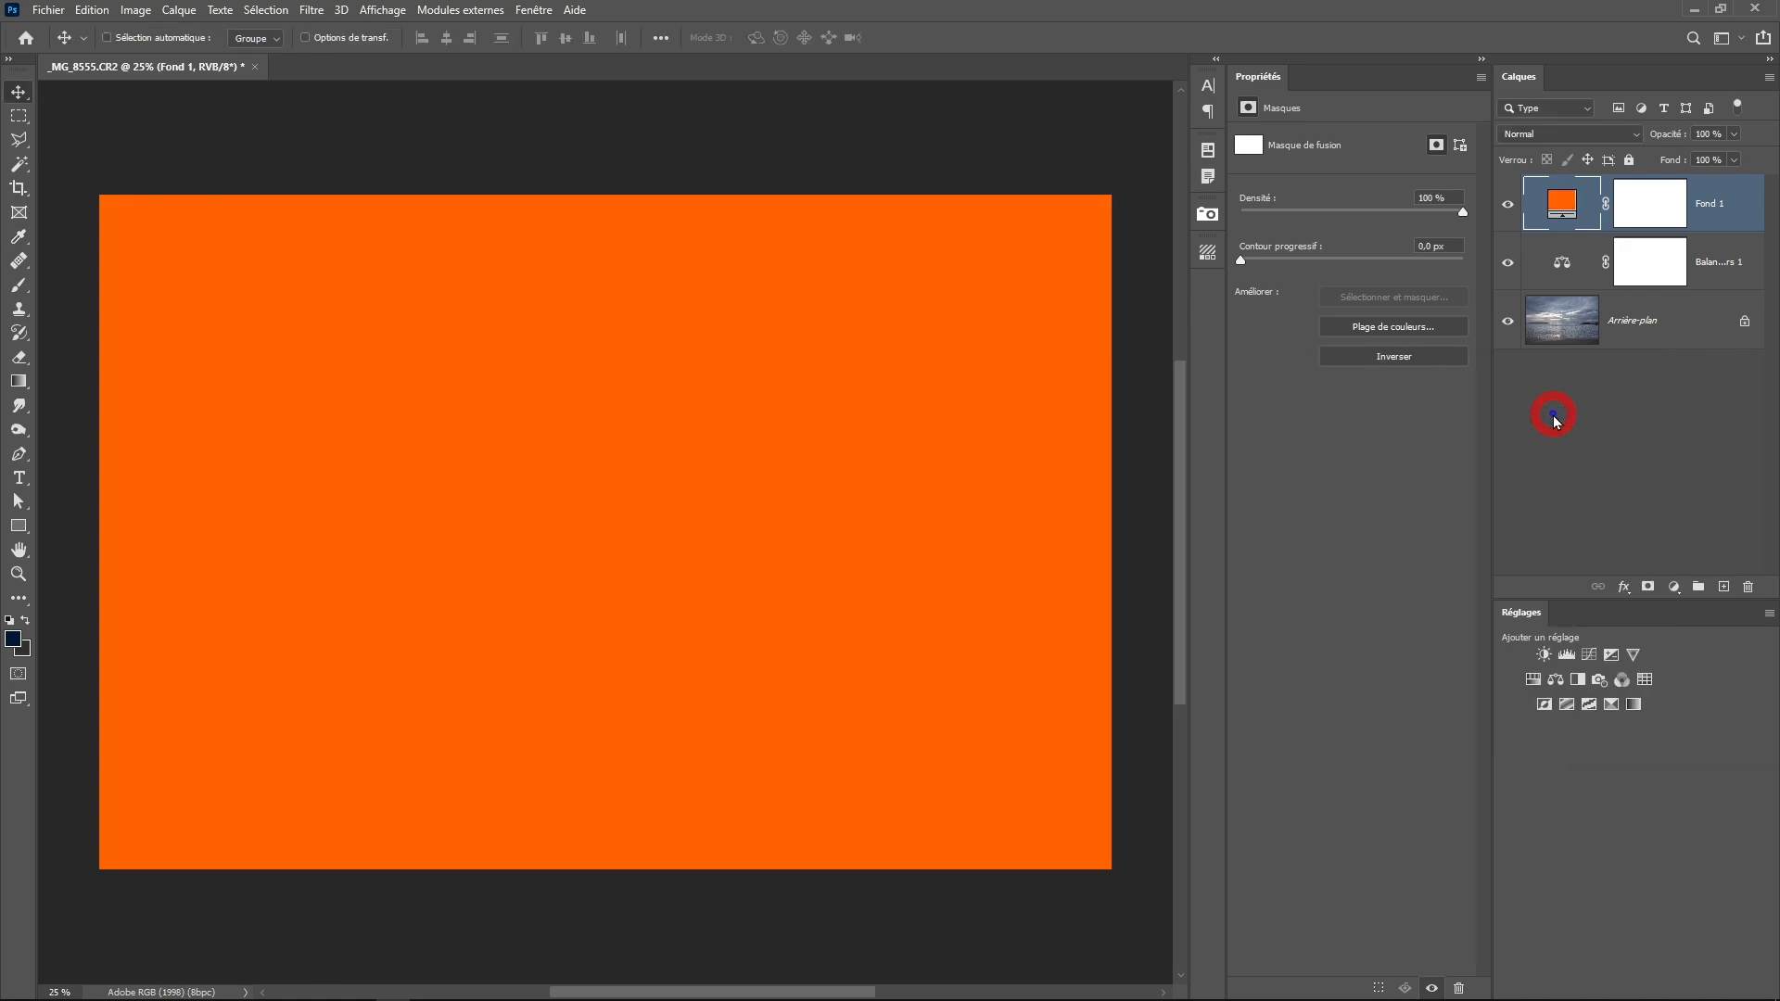
Restrict the orange fill to the bright areas by splitting the underlying layer's black Blend If slider to 147 / 219
{"action": "double_click", "coordinate": [1741, 217]}
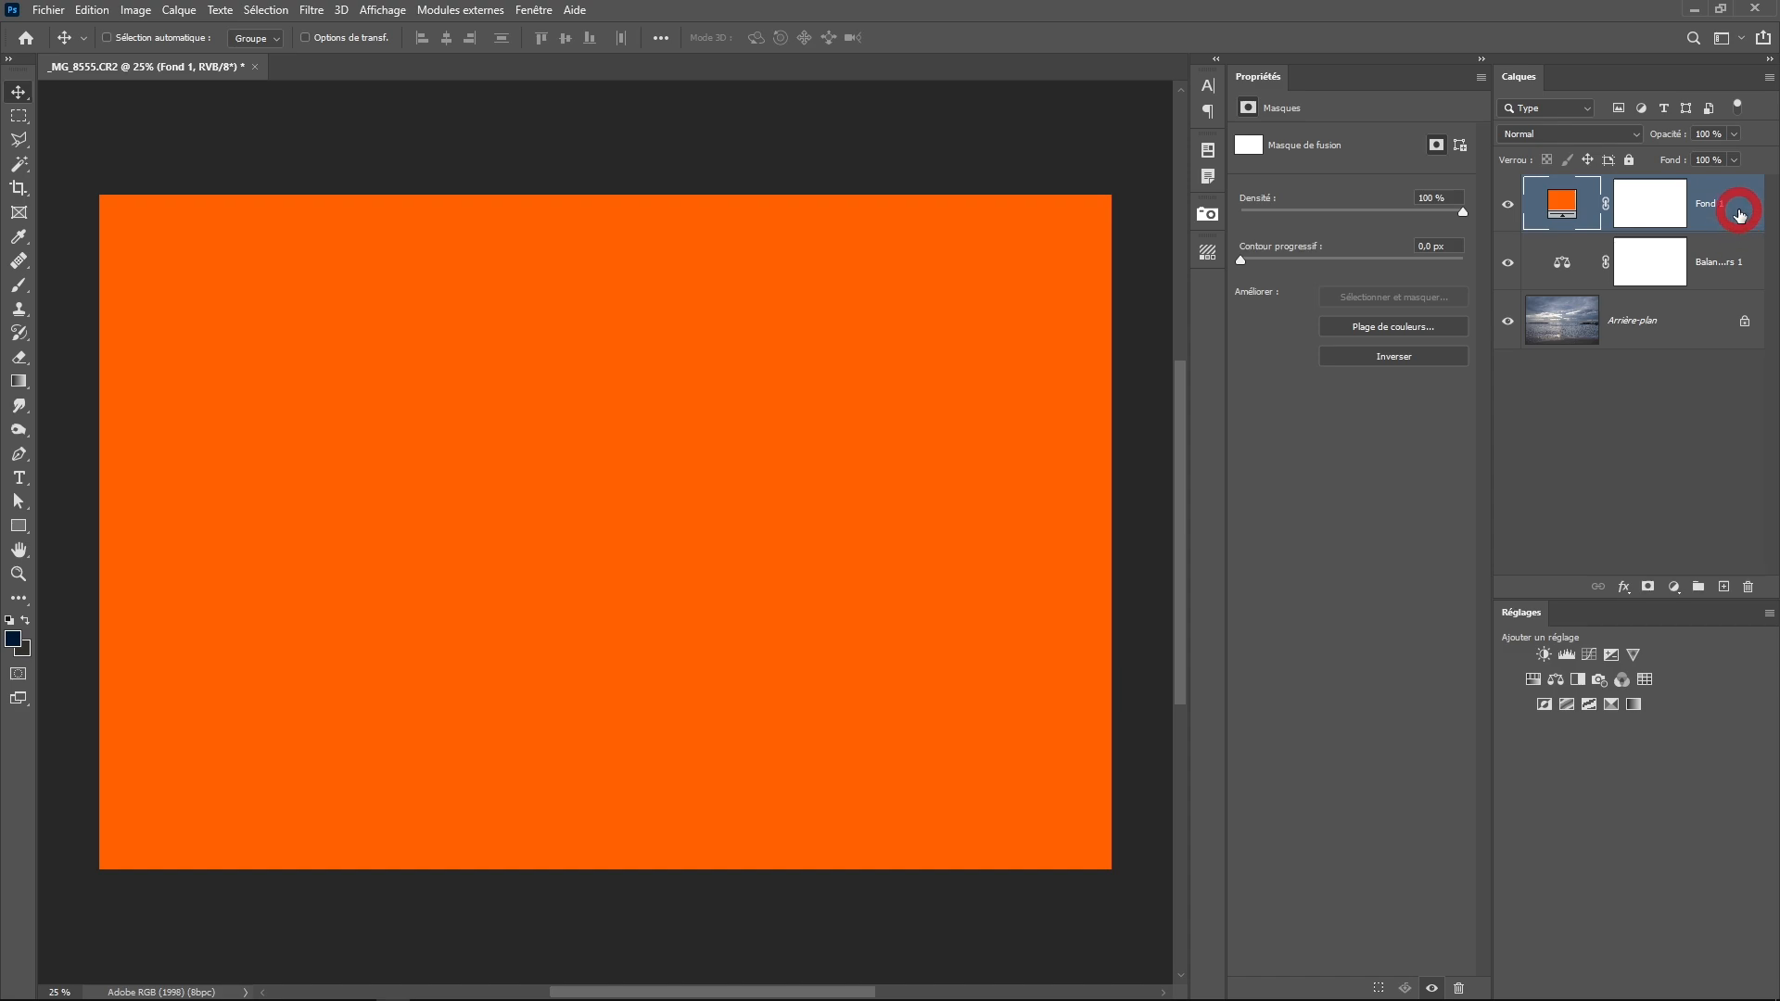
{"action": "left_click_drag", "start_coordinate": [1307, 374], "coordinate": [1122, 274]}
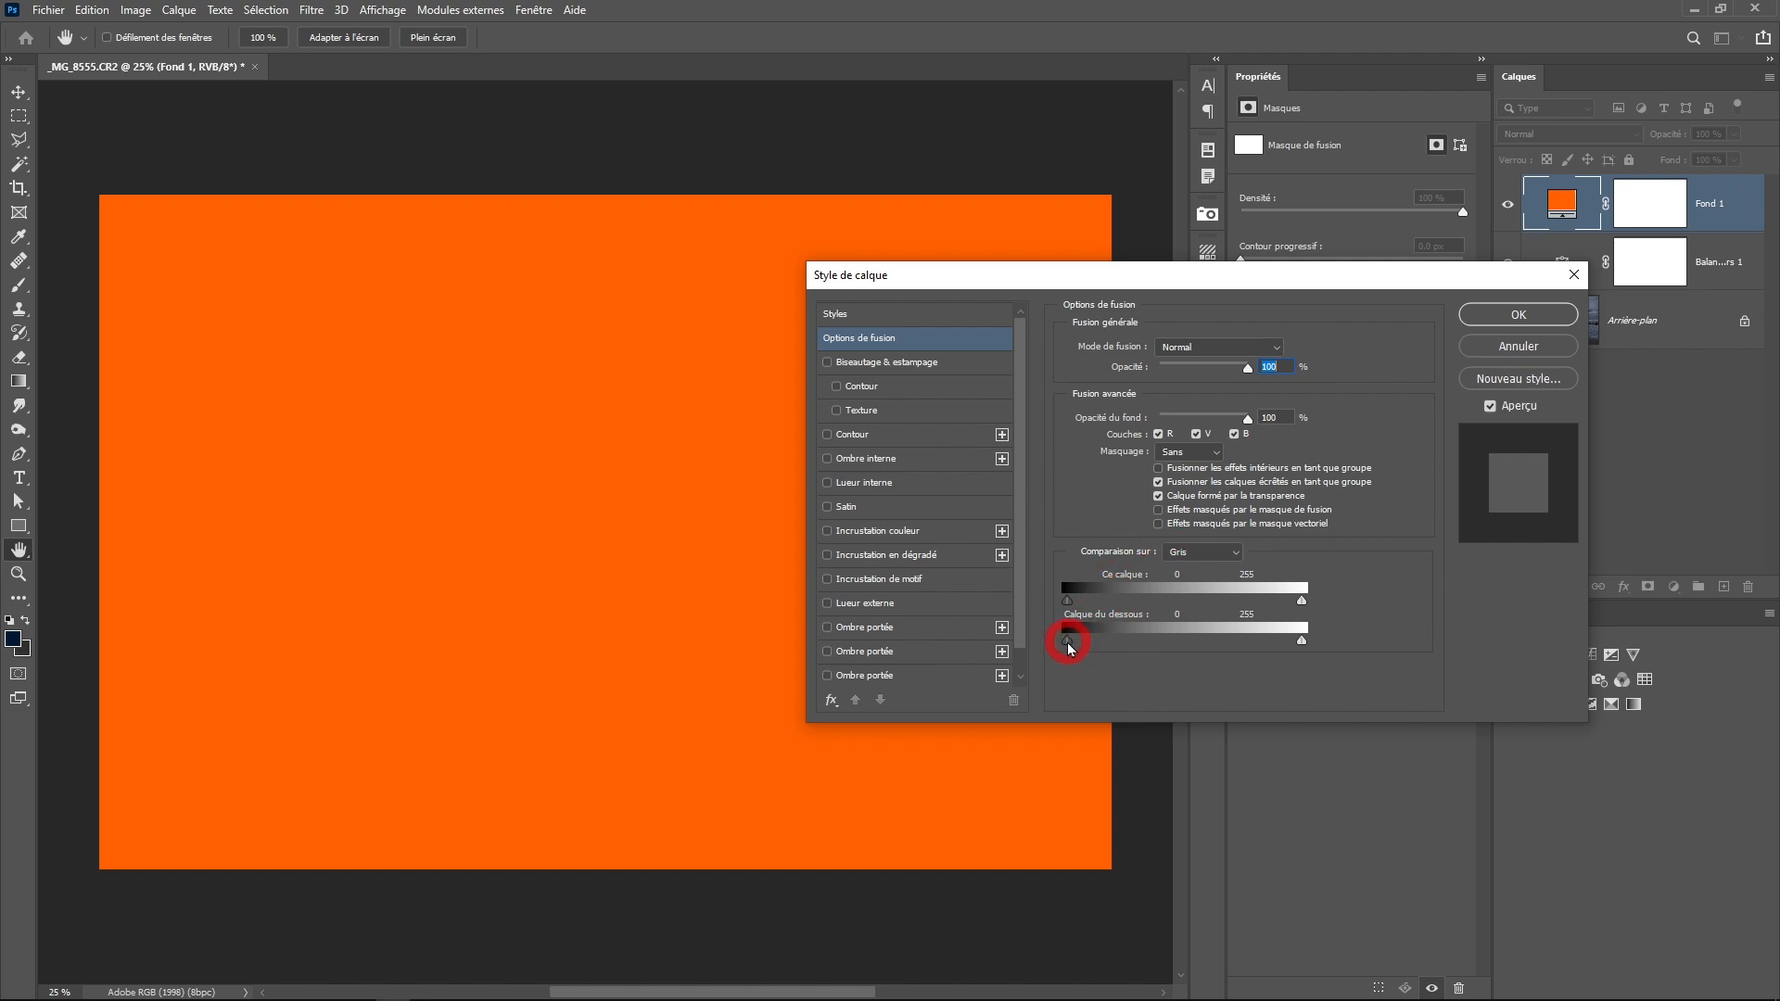
{"action": "left_click_drag", "start_coordinate": [1069, 646], "coordinate": [1216, 647]}
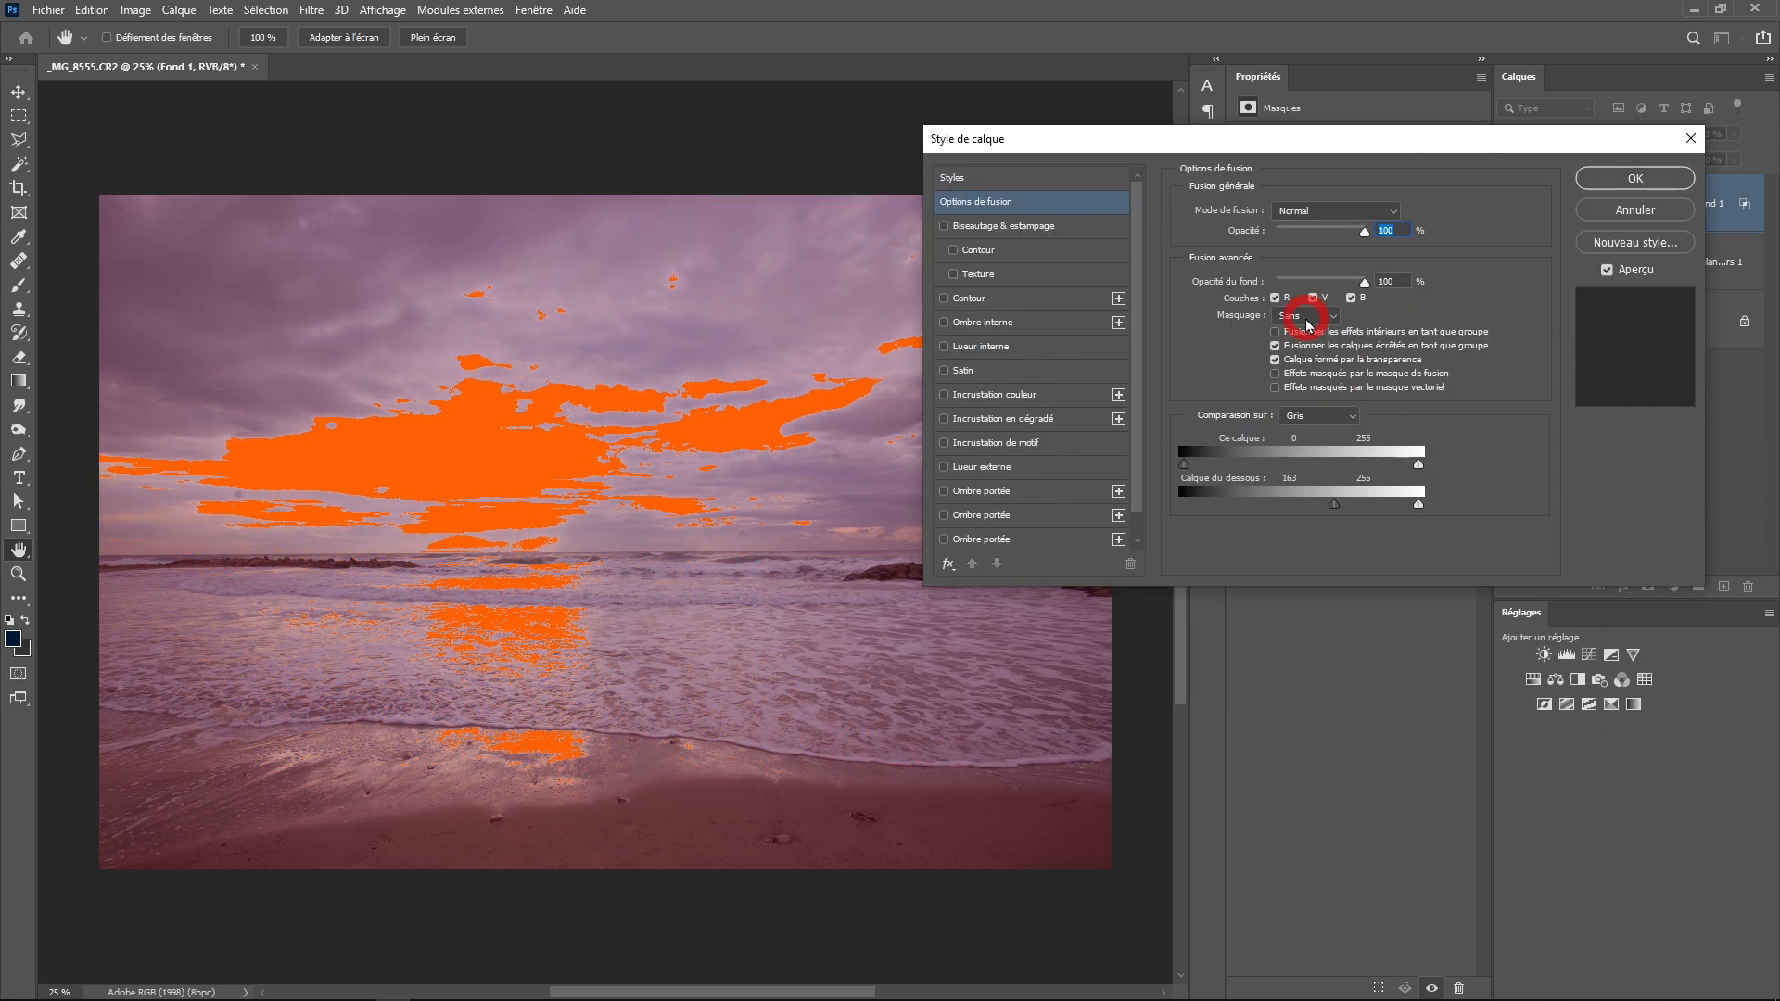
{"action": "key", "text": "alt"}
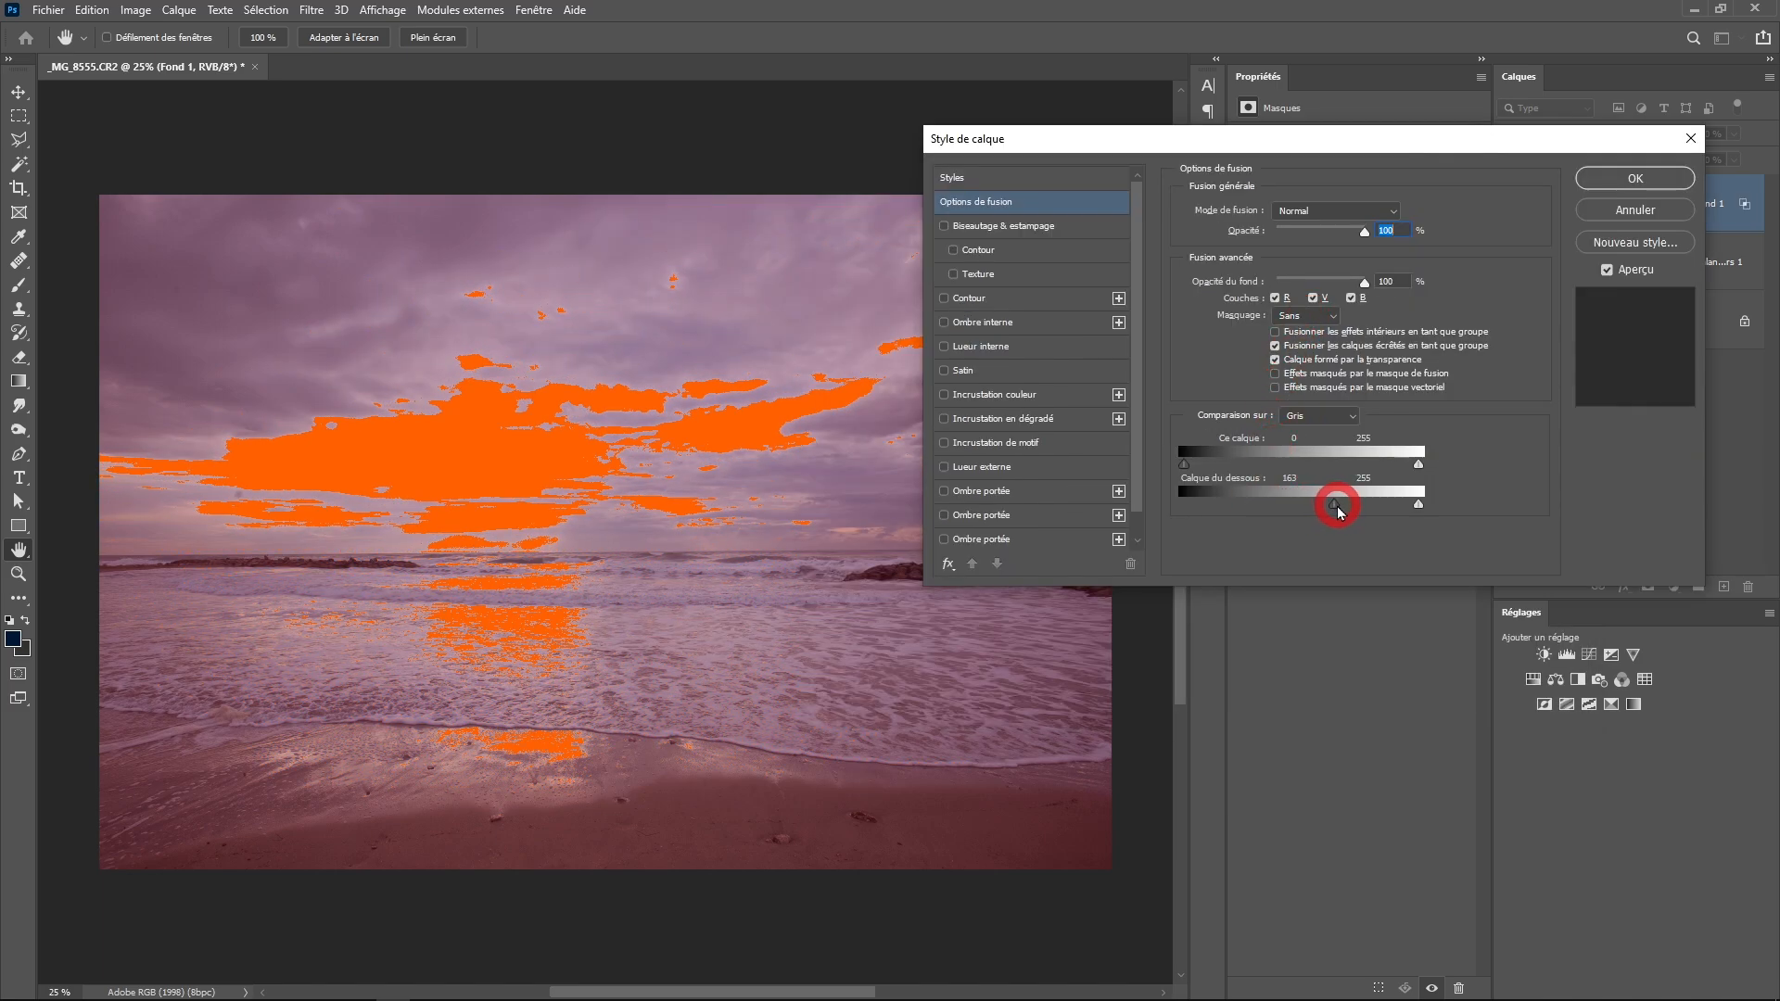
{"action": "mouse_move", "coordinate": [1338, 510]}
{"action": "left_mouse_down"}
{"action": "mouse_move", "coordinate": [1383, 513]}
{"action": "mouse_move", "coordinate": [1319, 509]}
{"action": "left_mouse_up"}
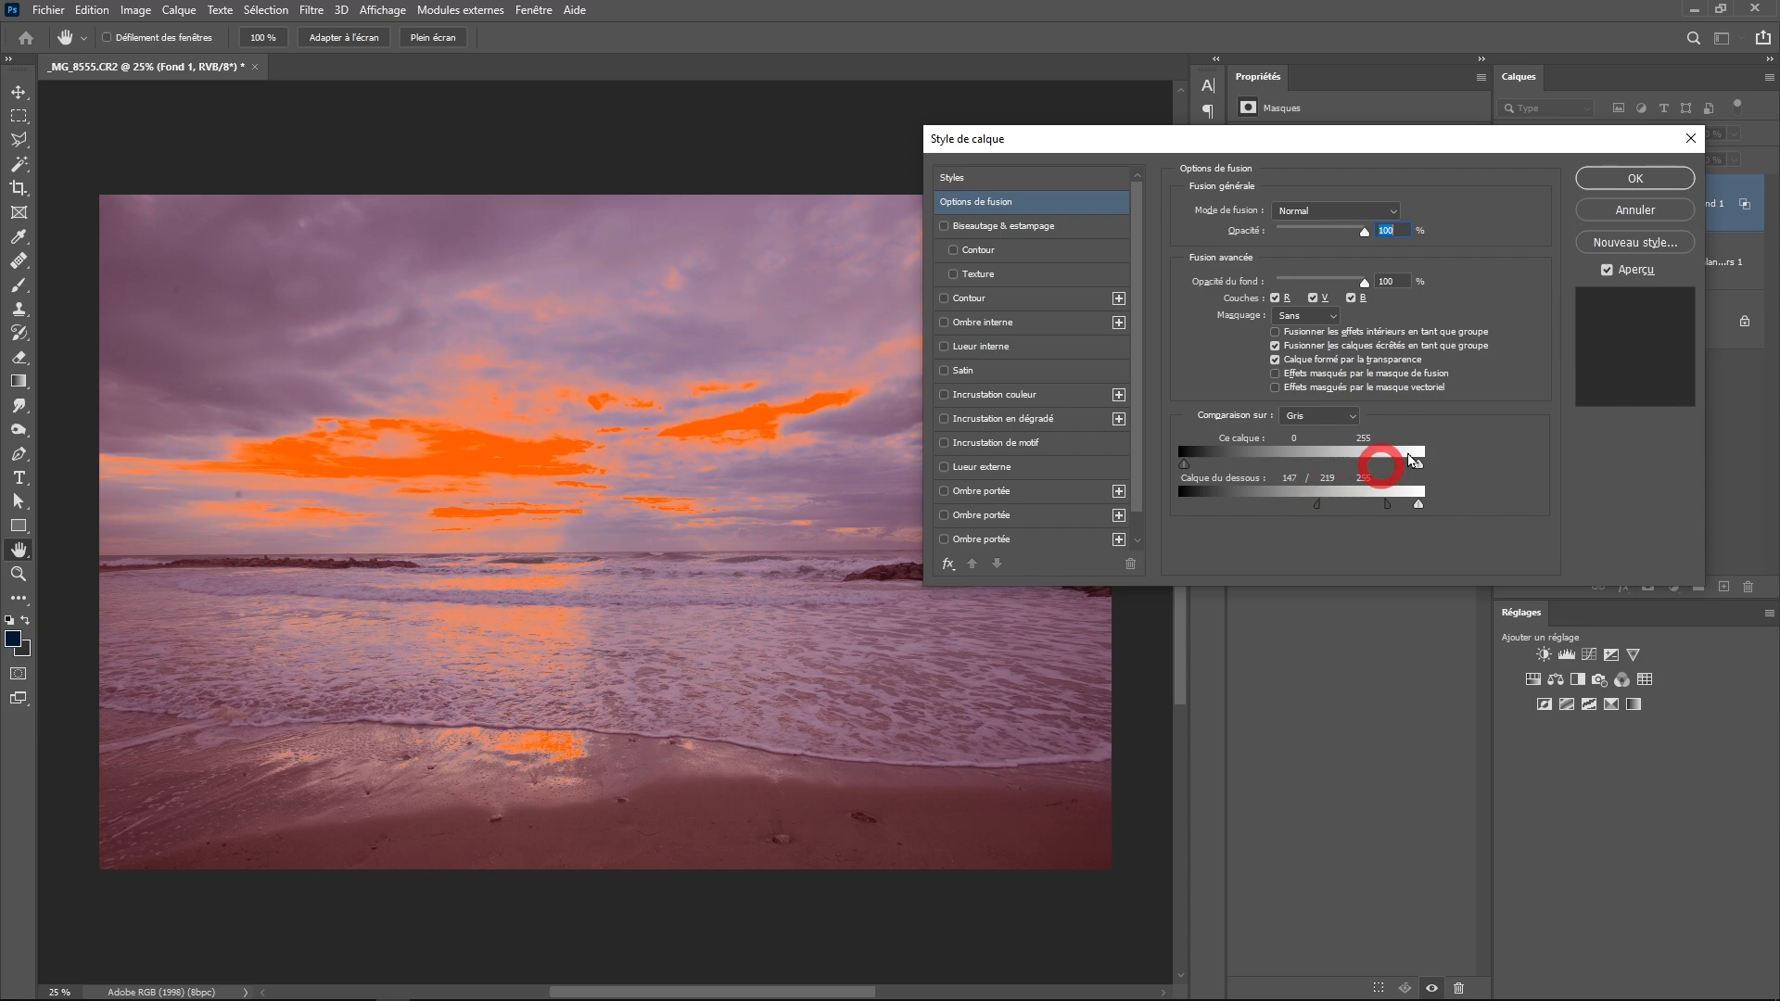
{"action": "left_click", "coordinate": [1620, 182]}
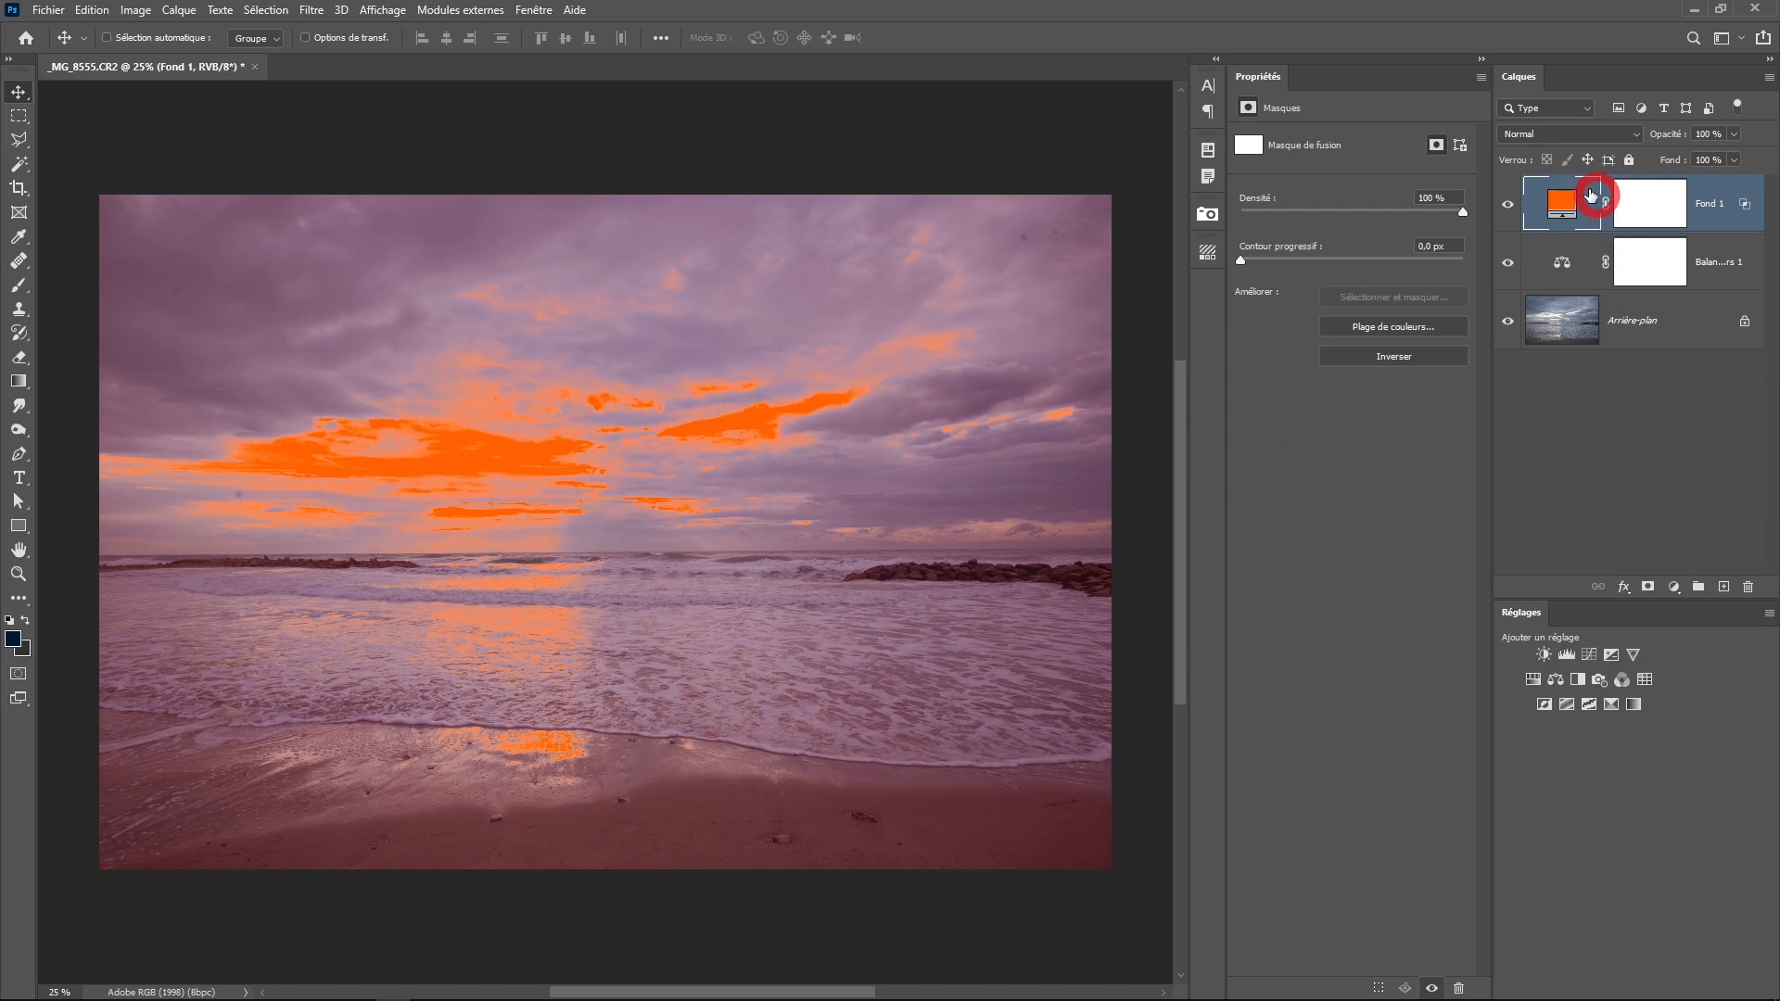
Set the orange fill layer's blend mode to Soft Light (Lumière tamisée) and compare the photo with and without it
{"action": "left_click", "coordinate": [1568, 134]}
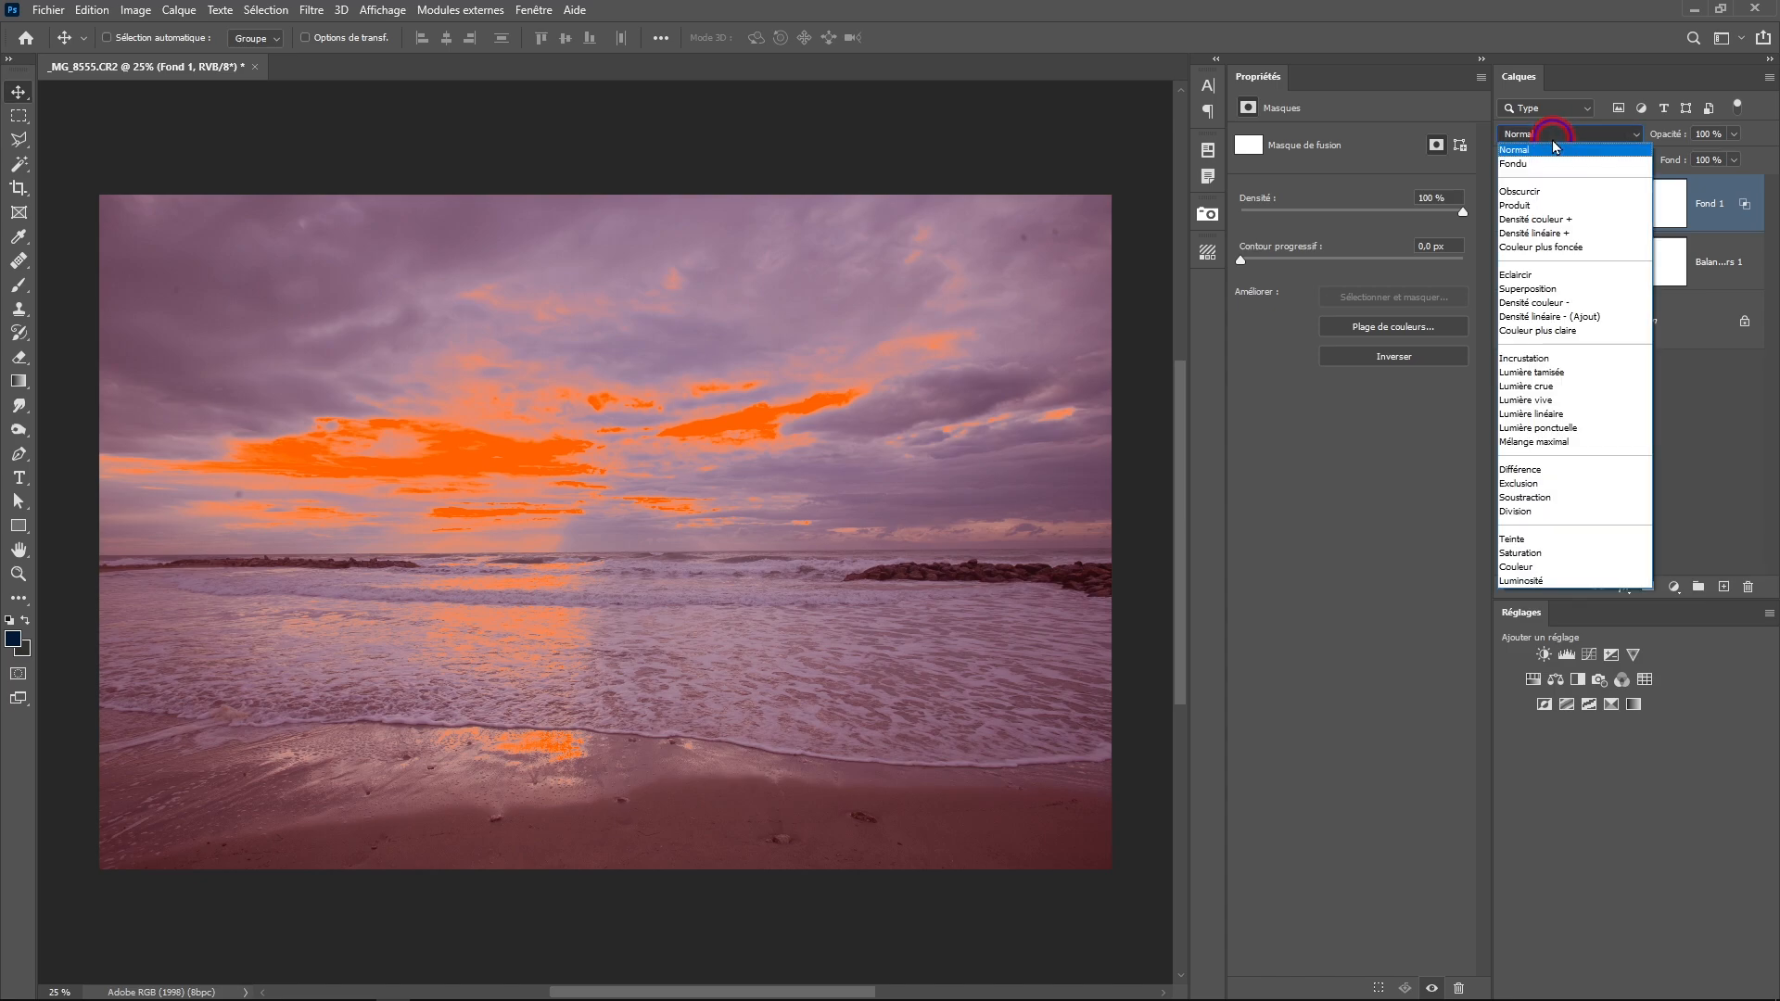
{"action": "left_click", "coordinate": [1566, 374]}
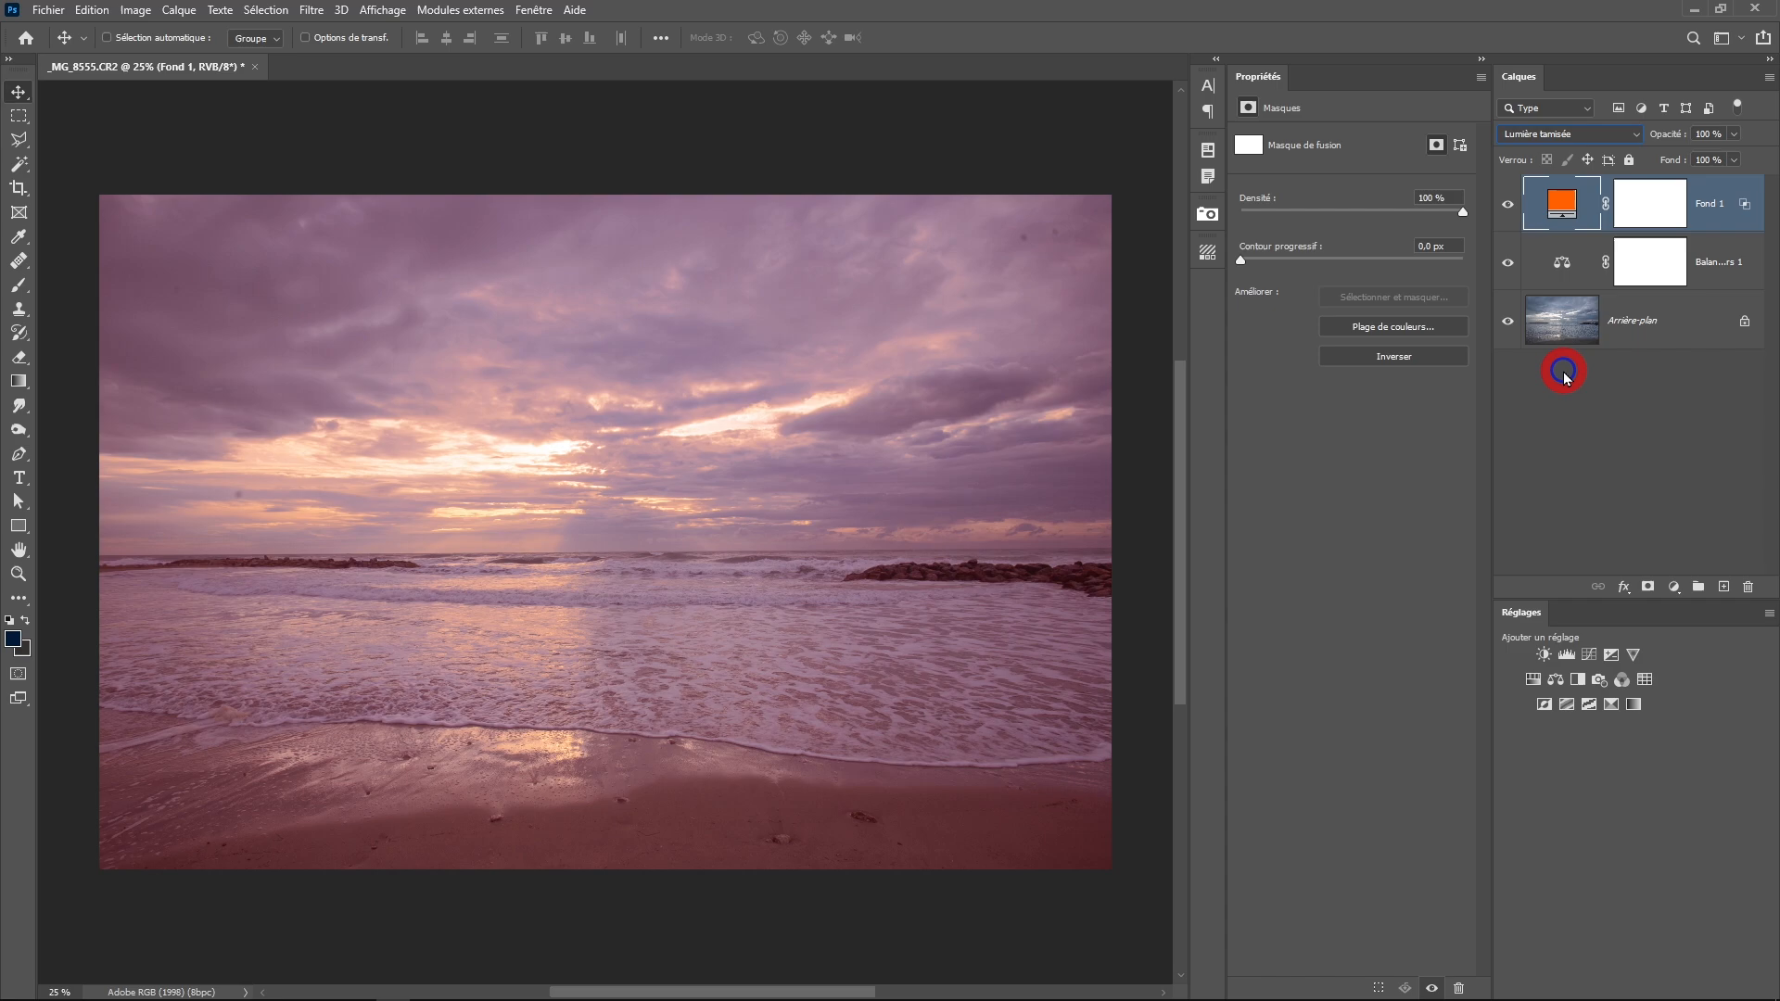
{"action": "left_click", "coordinate": [1509, 204]}
{"action": "left_click", "coordinate": [1510, 204]}
{"action": "left_click", "coordinate": [1509, 204]}
{"action": "left_click", "coordinate": [1510, 204]}
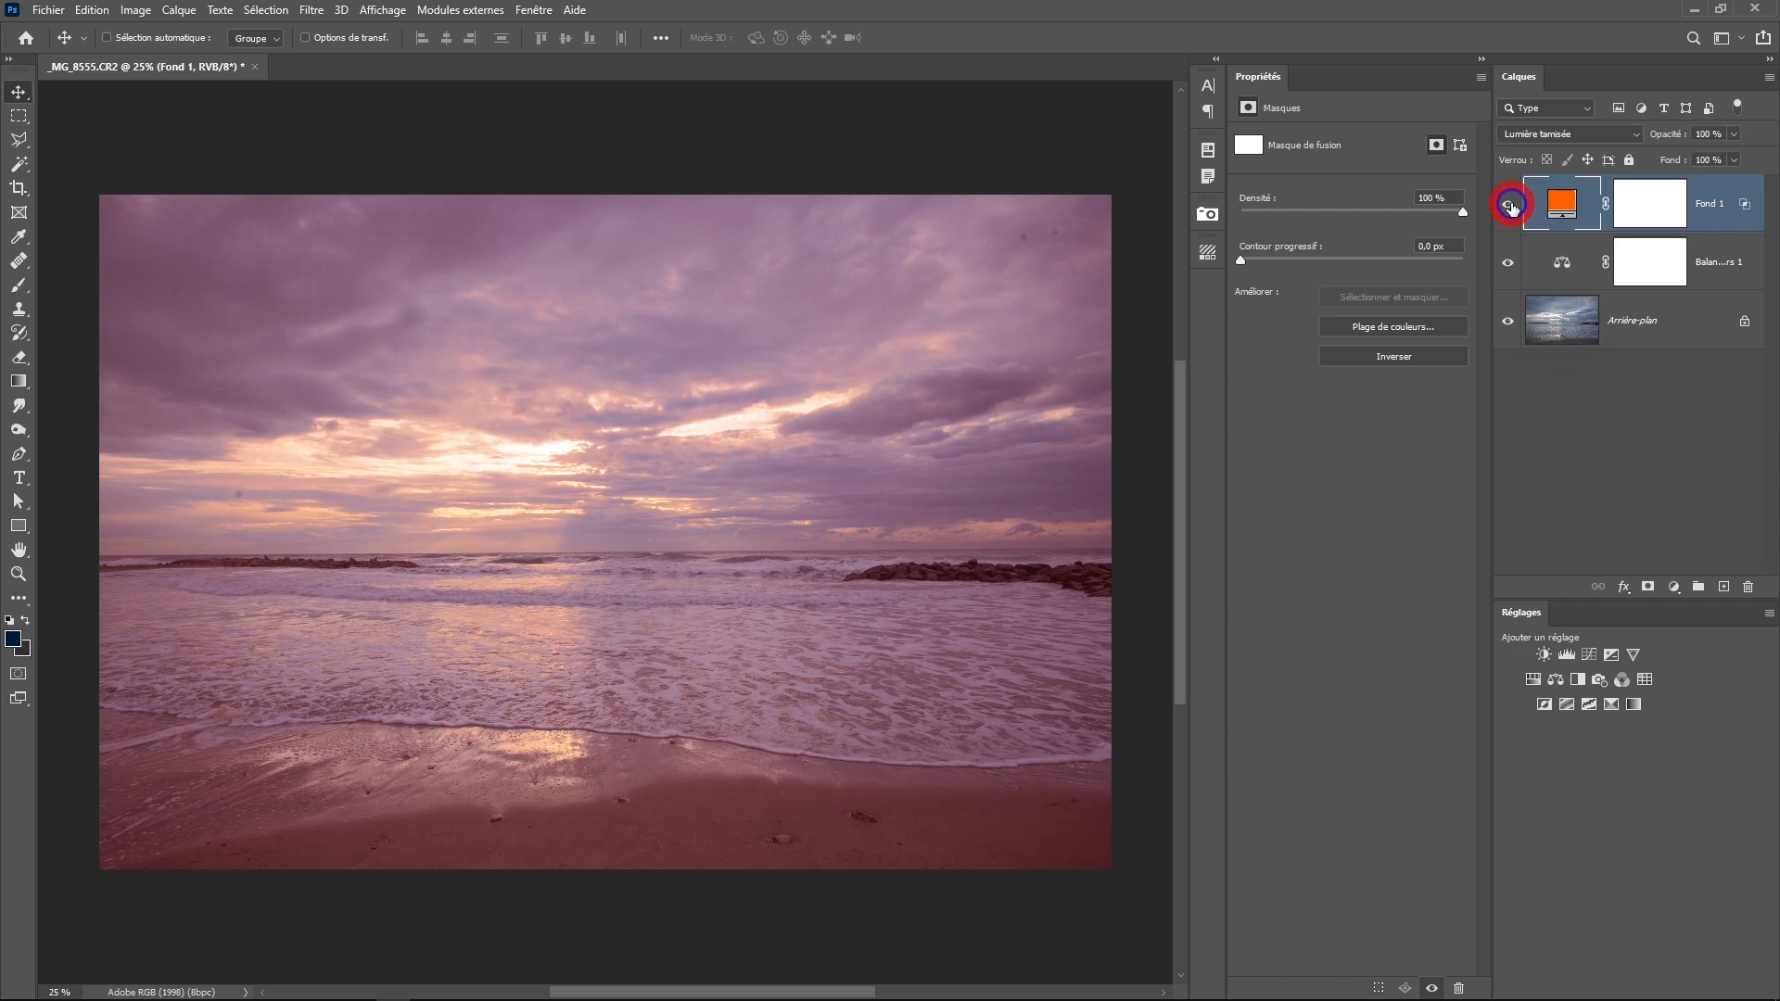
{"action": "scroll", "coordinate": [565, 482], "scroll_direction": "up", "scroll_amount": 1}
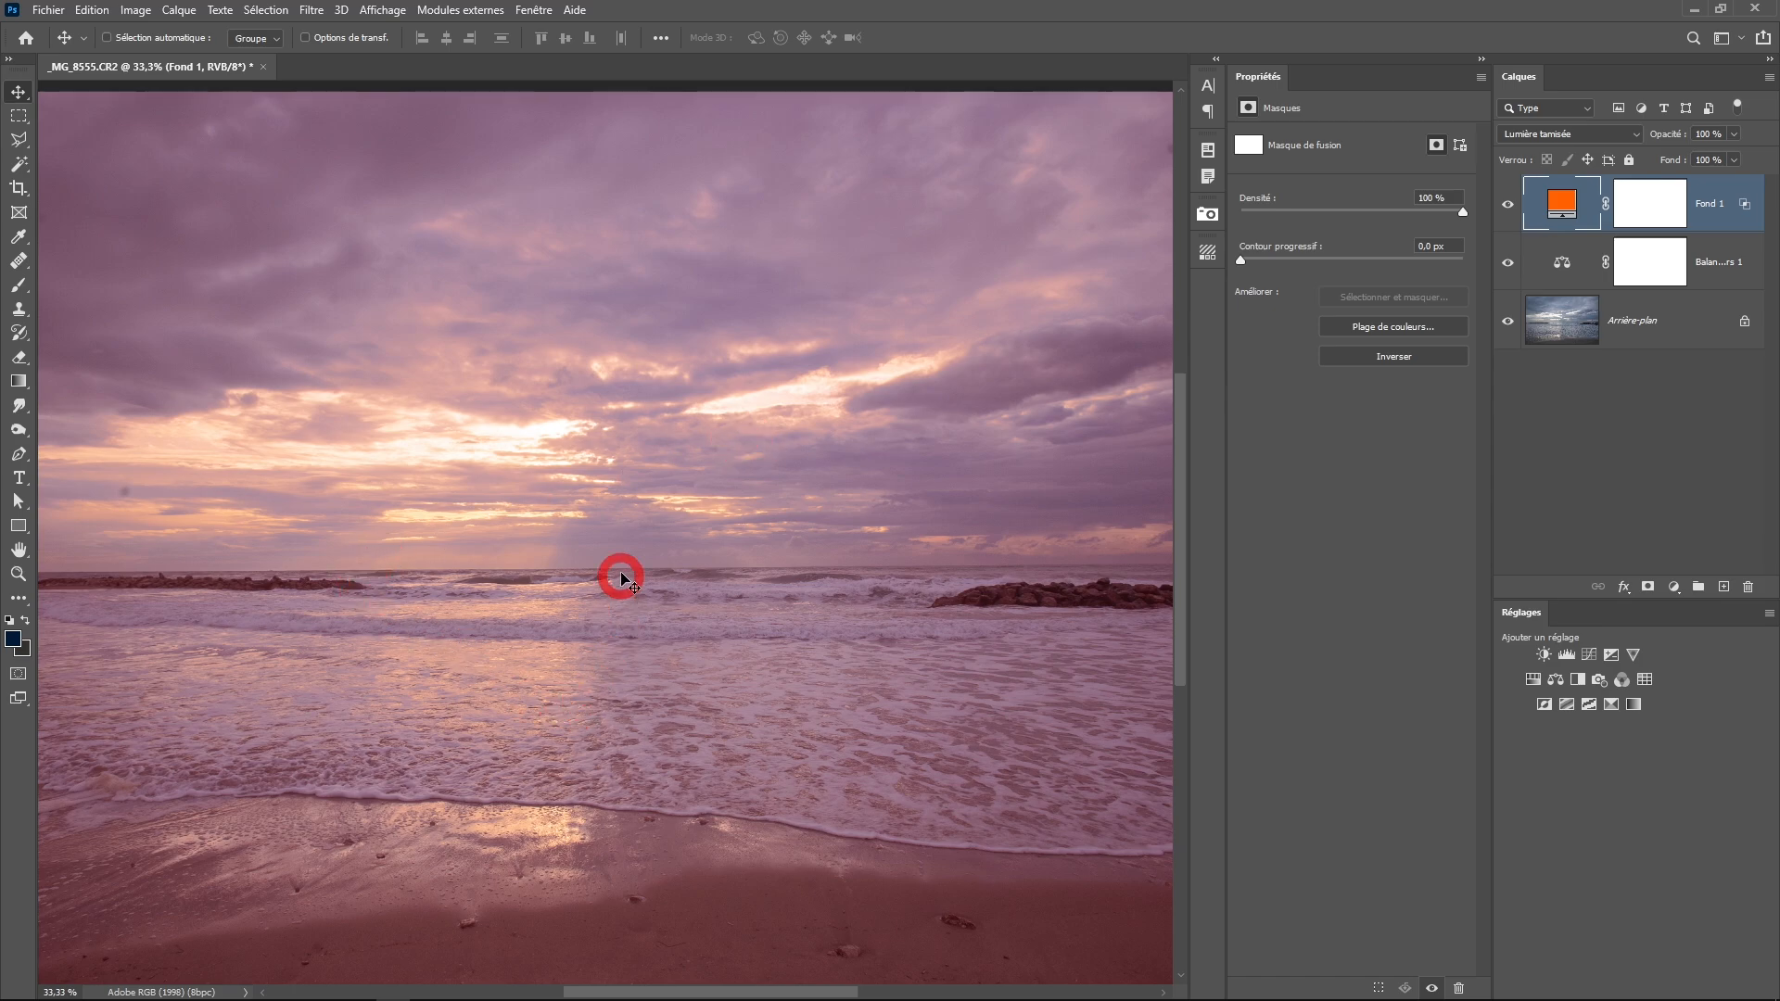
{"action": "scroll", "coordinate": [649, 508], "scroll_direction": "down", "scroll_amount": 1}
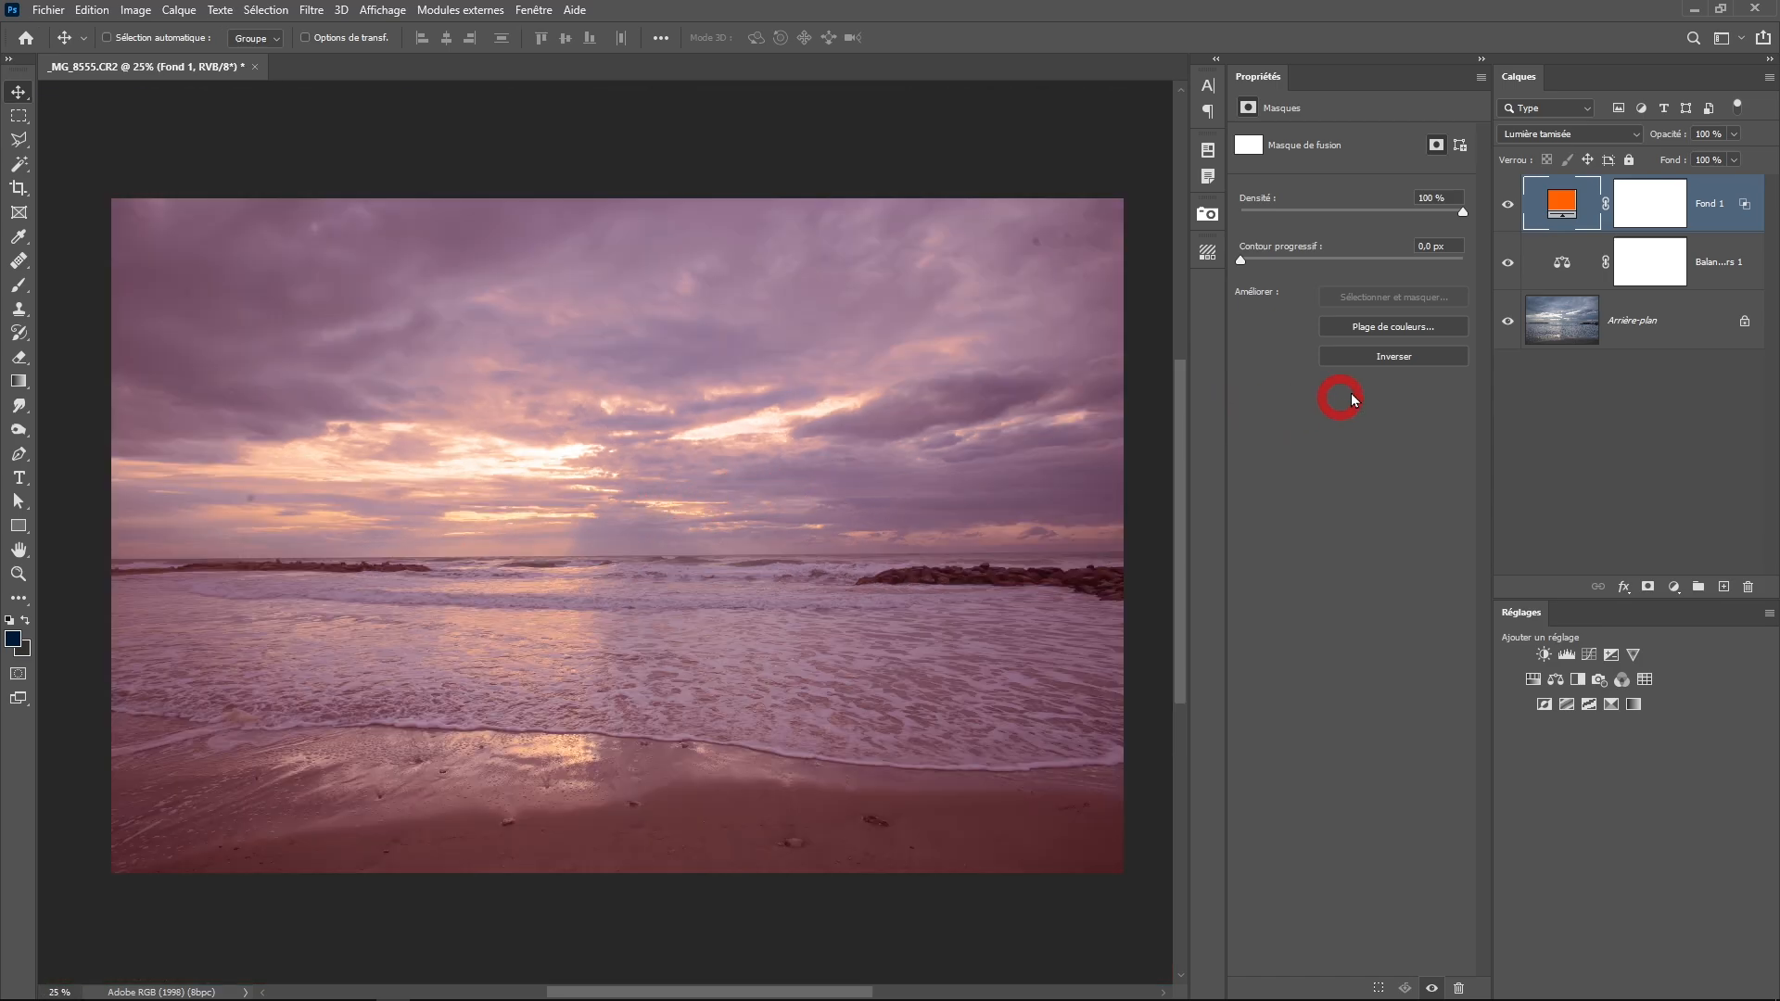
{"action": "double_click", "coordinate": [1562, 206]}
{"action": "left_click", "coordinate": [1389, 663]}
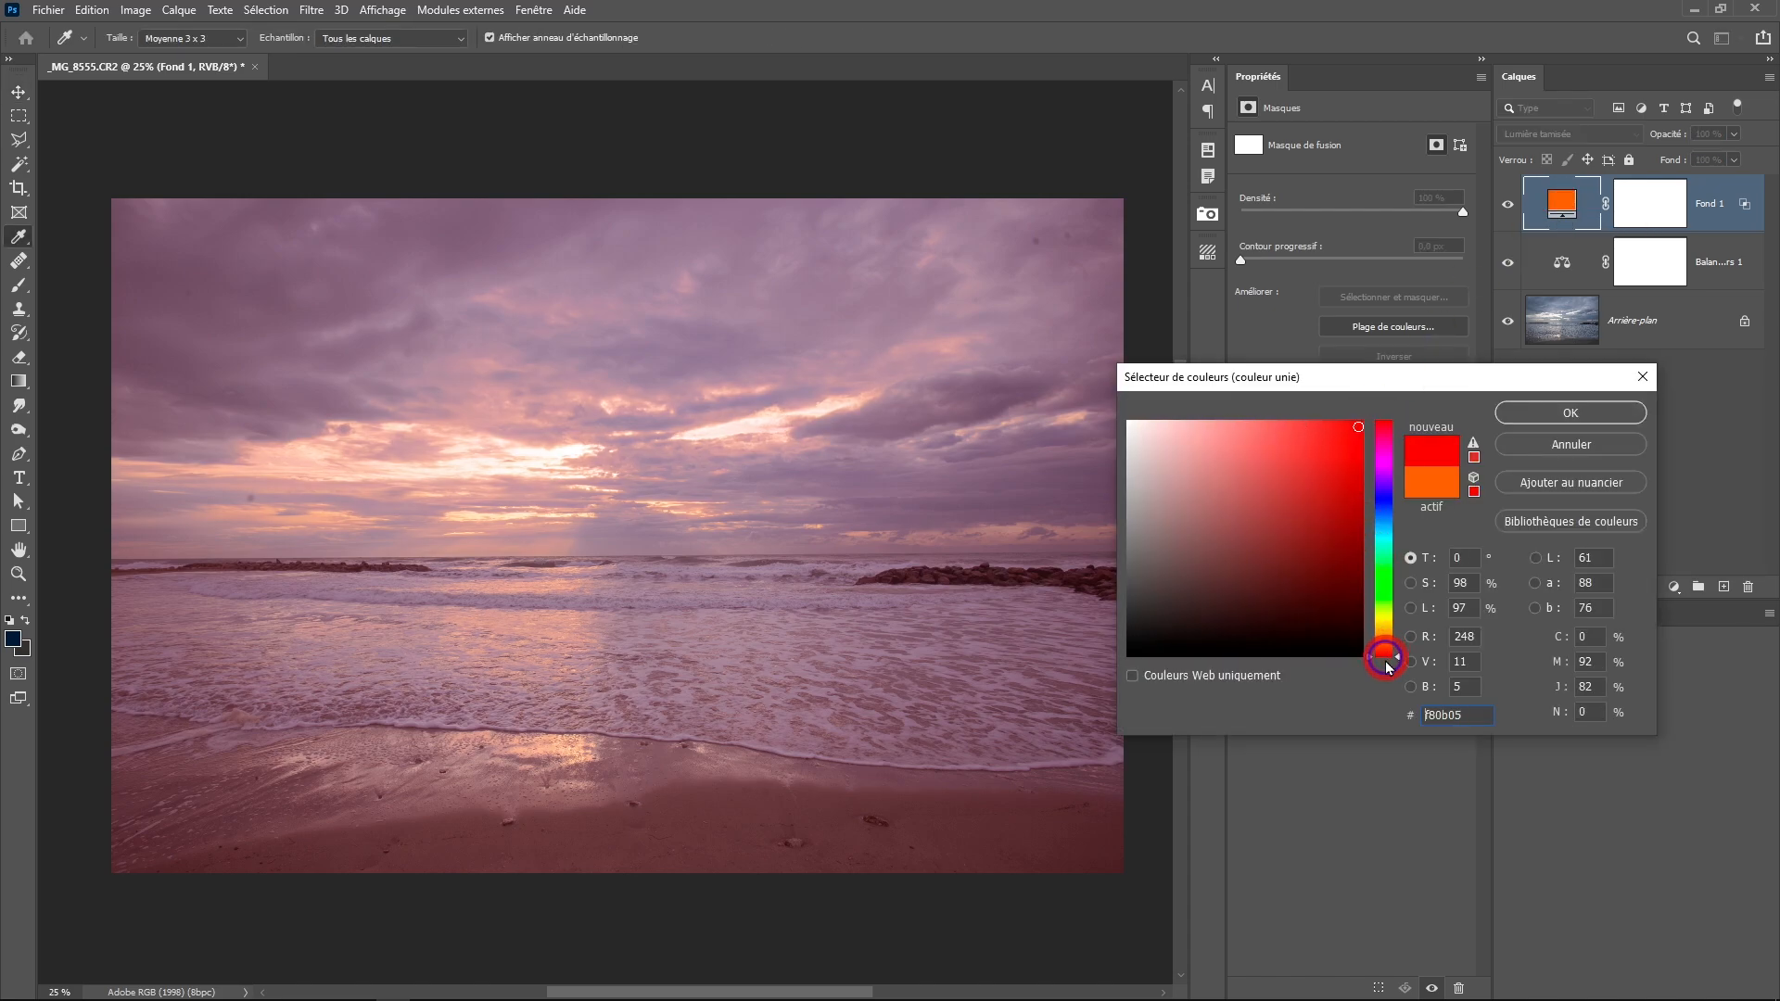
{"action": "mouse_move", "coordinate": [1388, 663]}
{"action": "left_mouse_down"}
{"action": "mouse_move", "coordinate": [1386, 461]}
{"action": "mouse_move", "coordinate": [1385, 640]}
{"action": "left_mouse_up"}
{"action": "left_click", "coordinate": [1551, 447]}
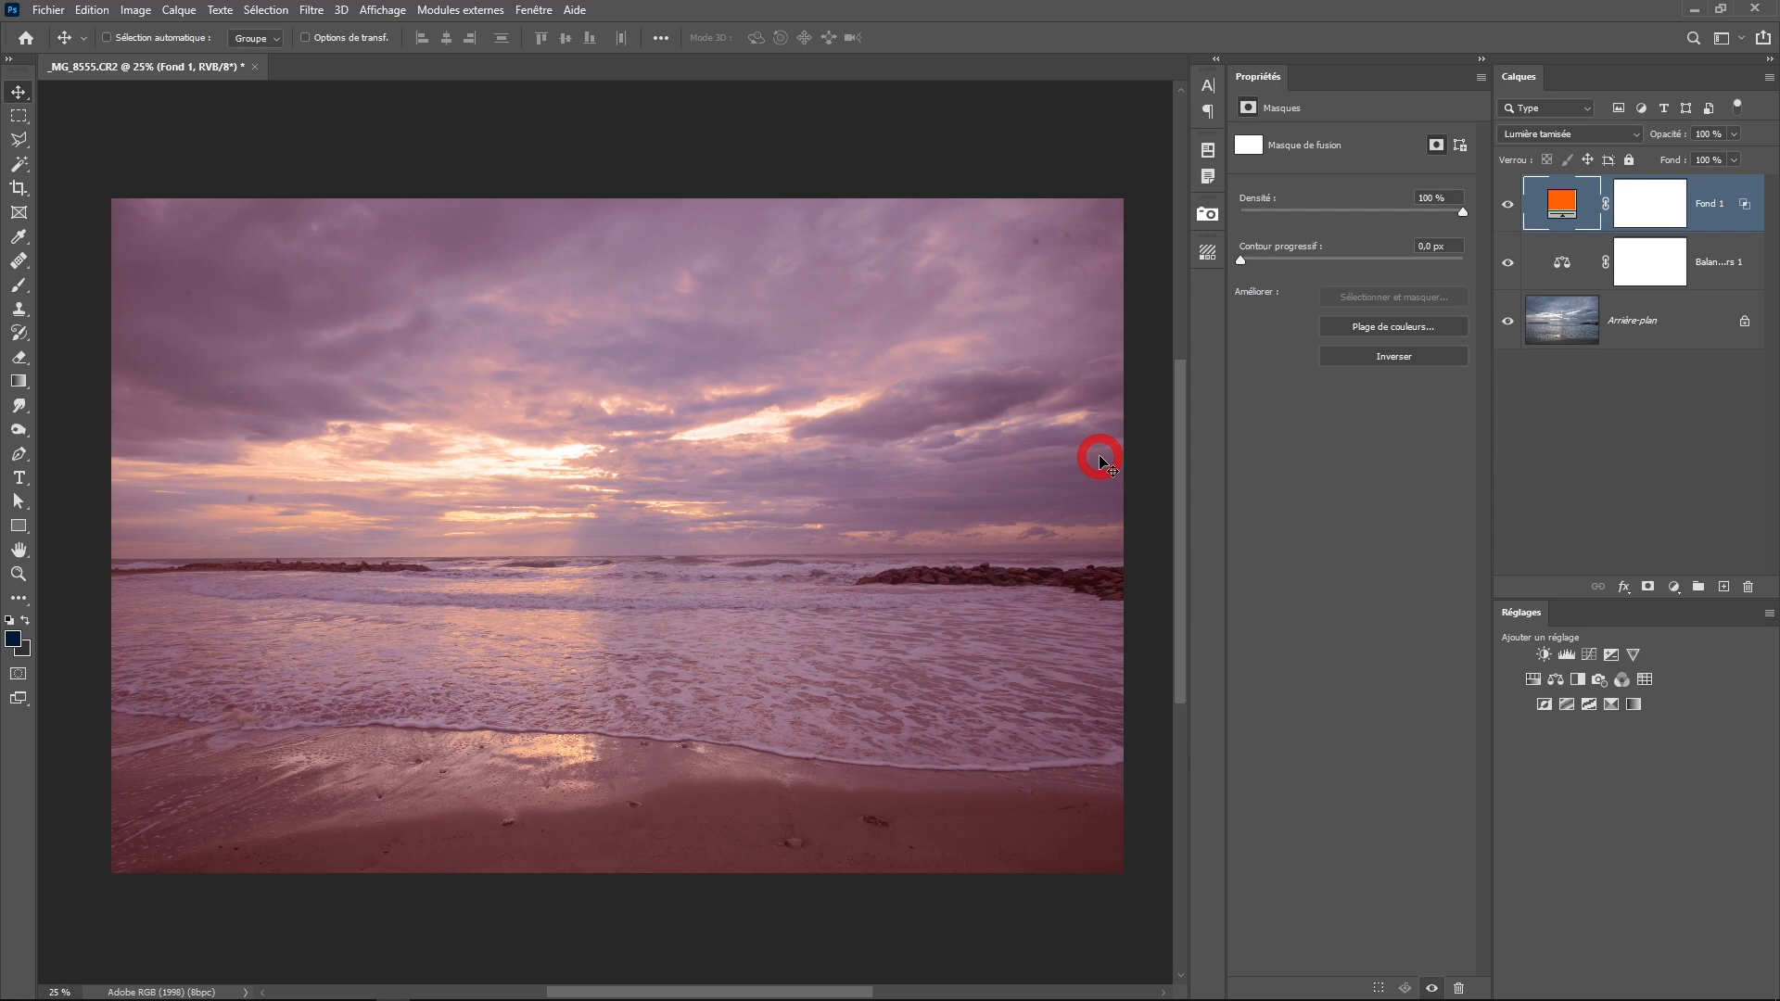
Add a Vibrance adjustment layer with Vibrance +30 and Saturation +10, and compare the photo with and without it
{"action": "left_click", "coordinate": [1674, 586]}
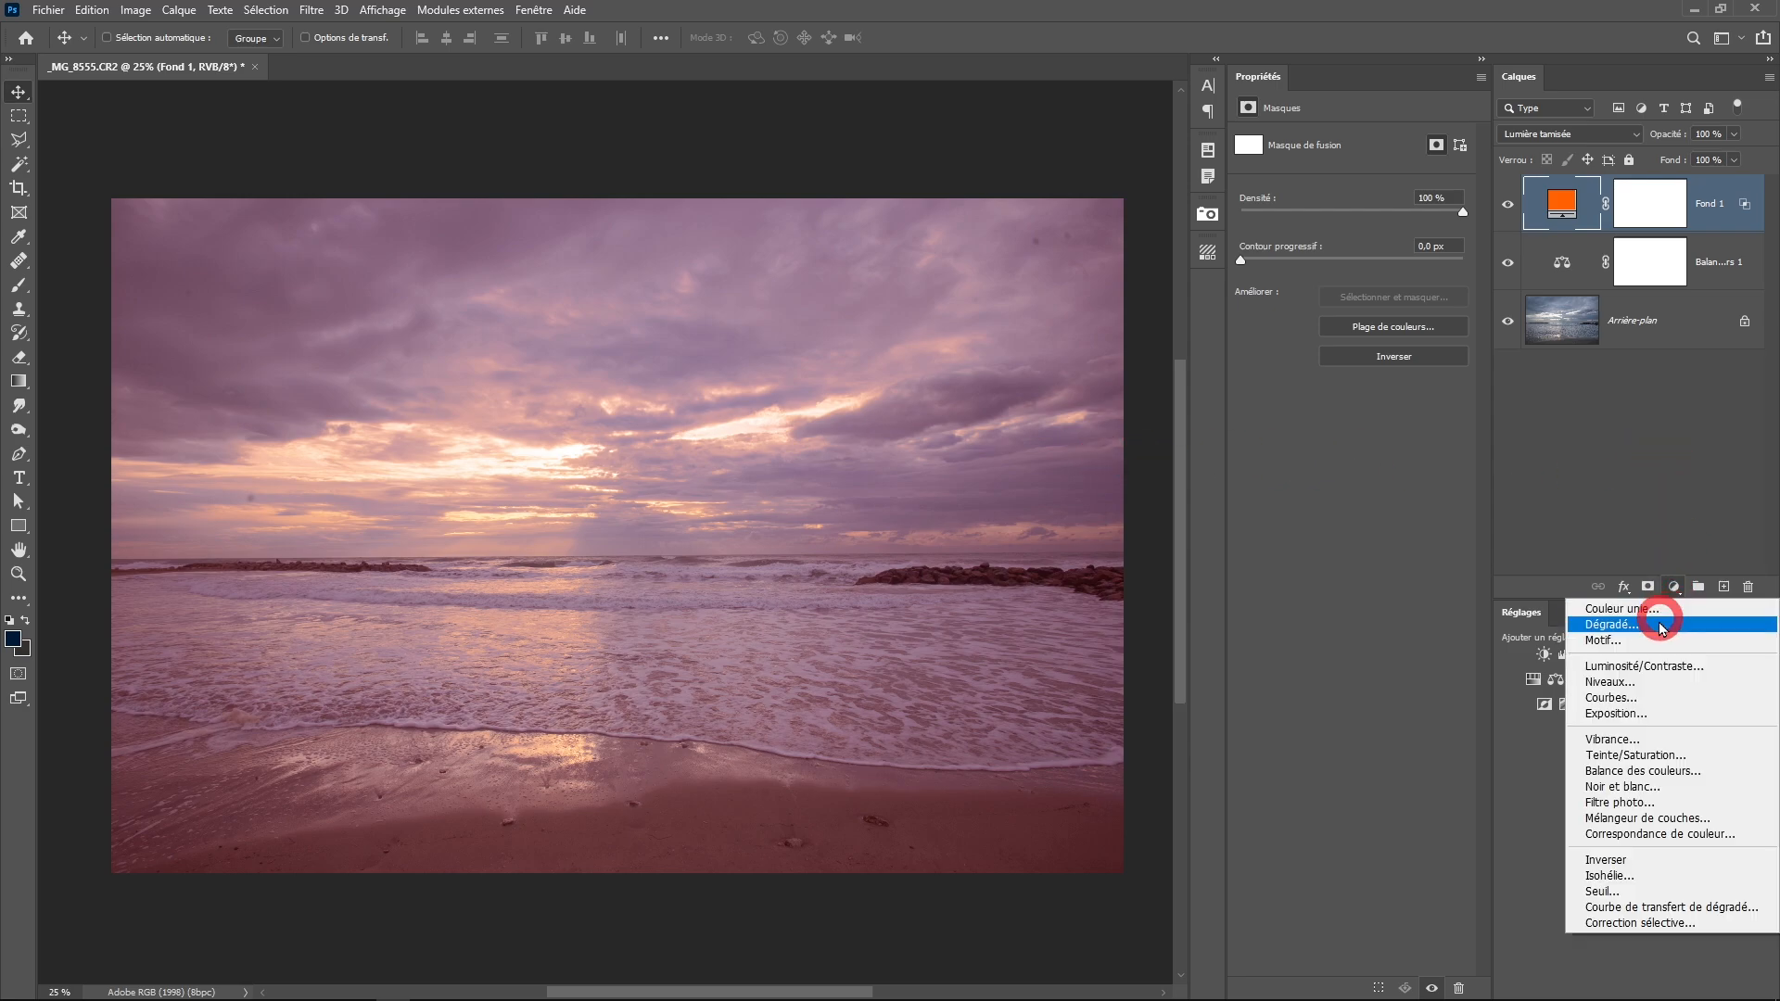
{"action": "left_click", "coordinate": [1618, 739]}
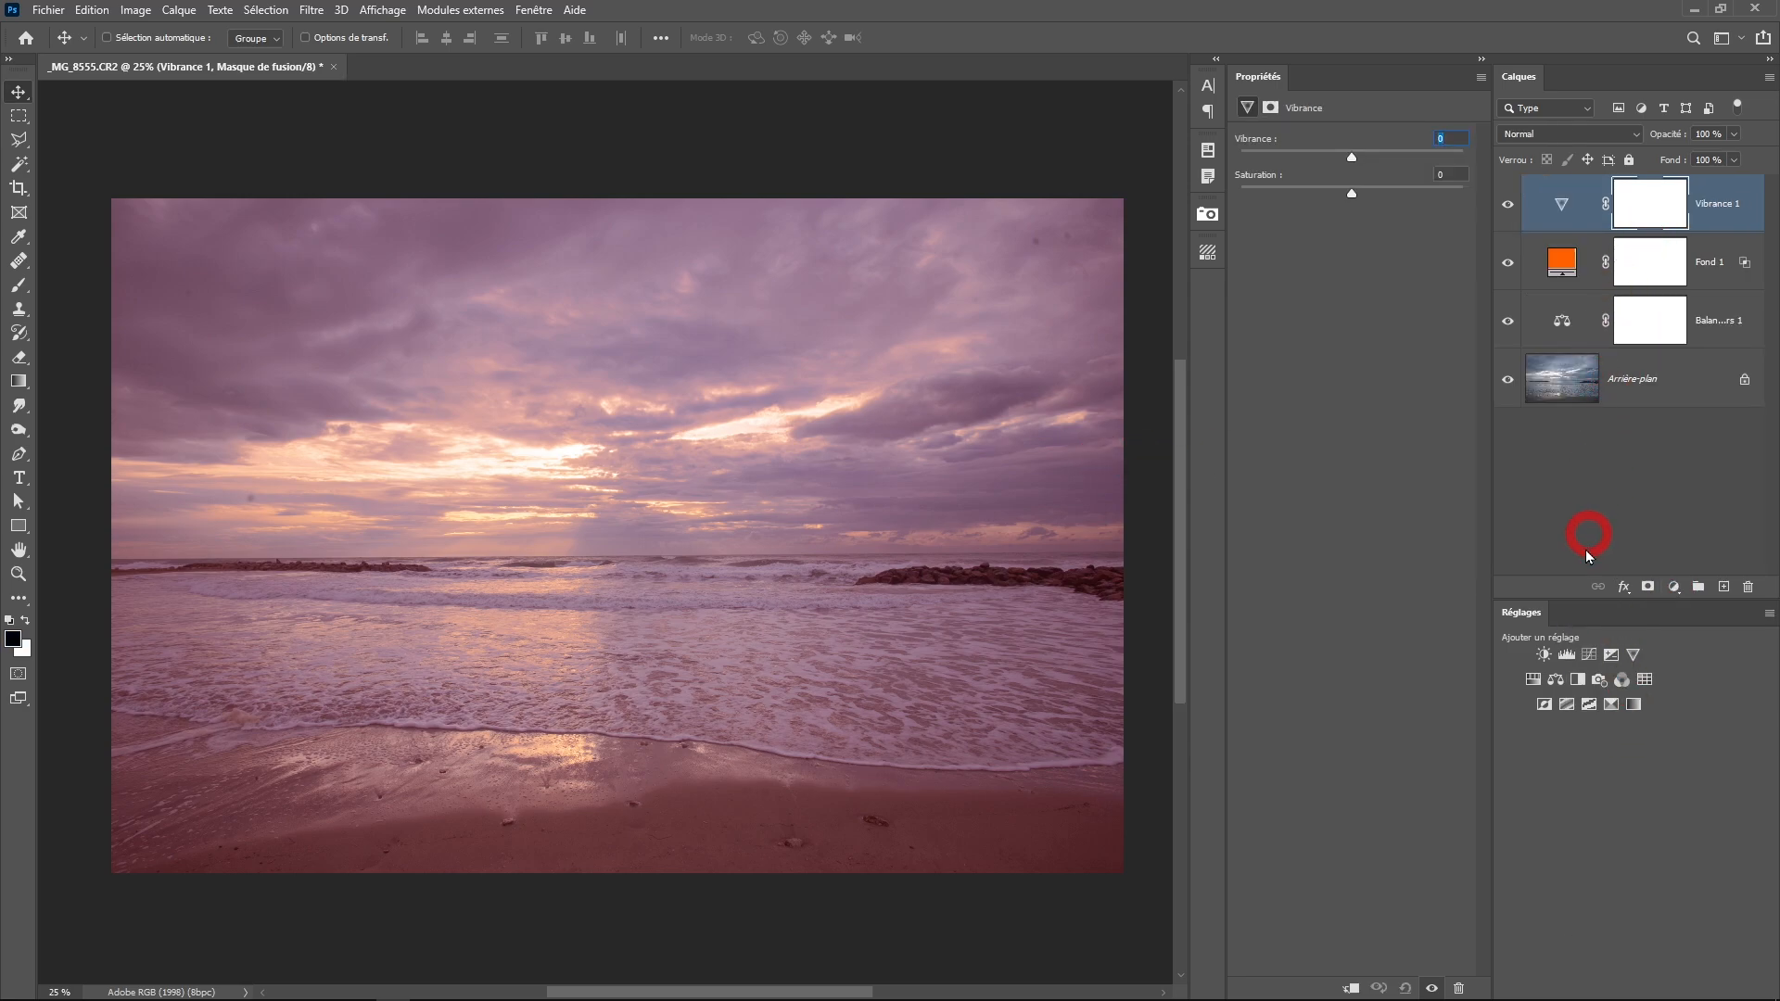
{"action": "left_click_drag", "start_coordinate": [1352, 158], "coordinate": [1365, 201]}
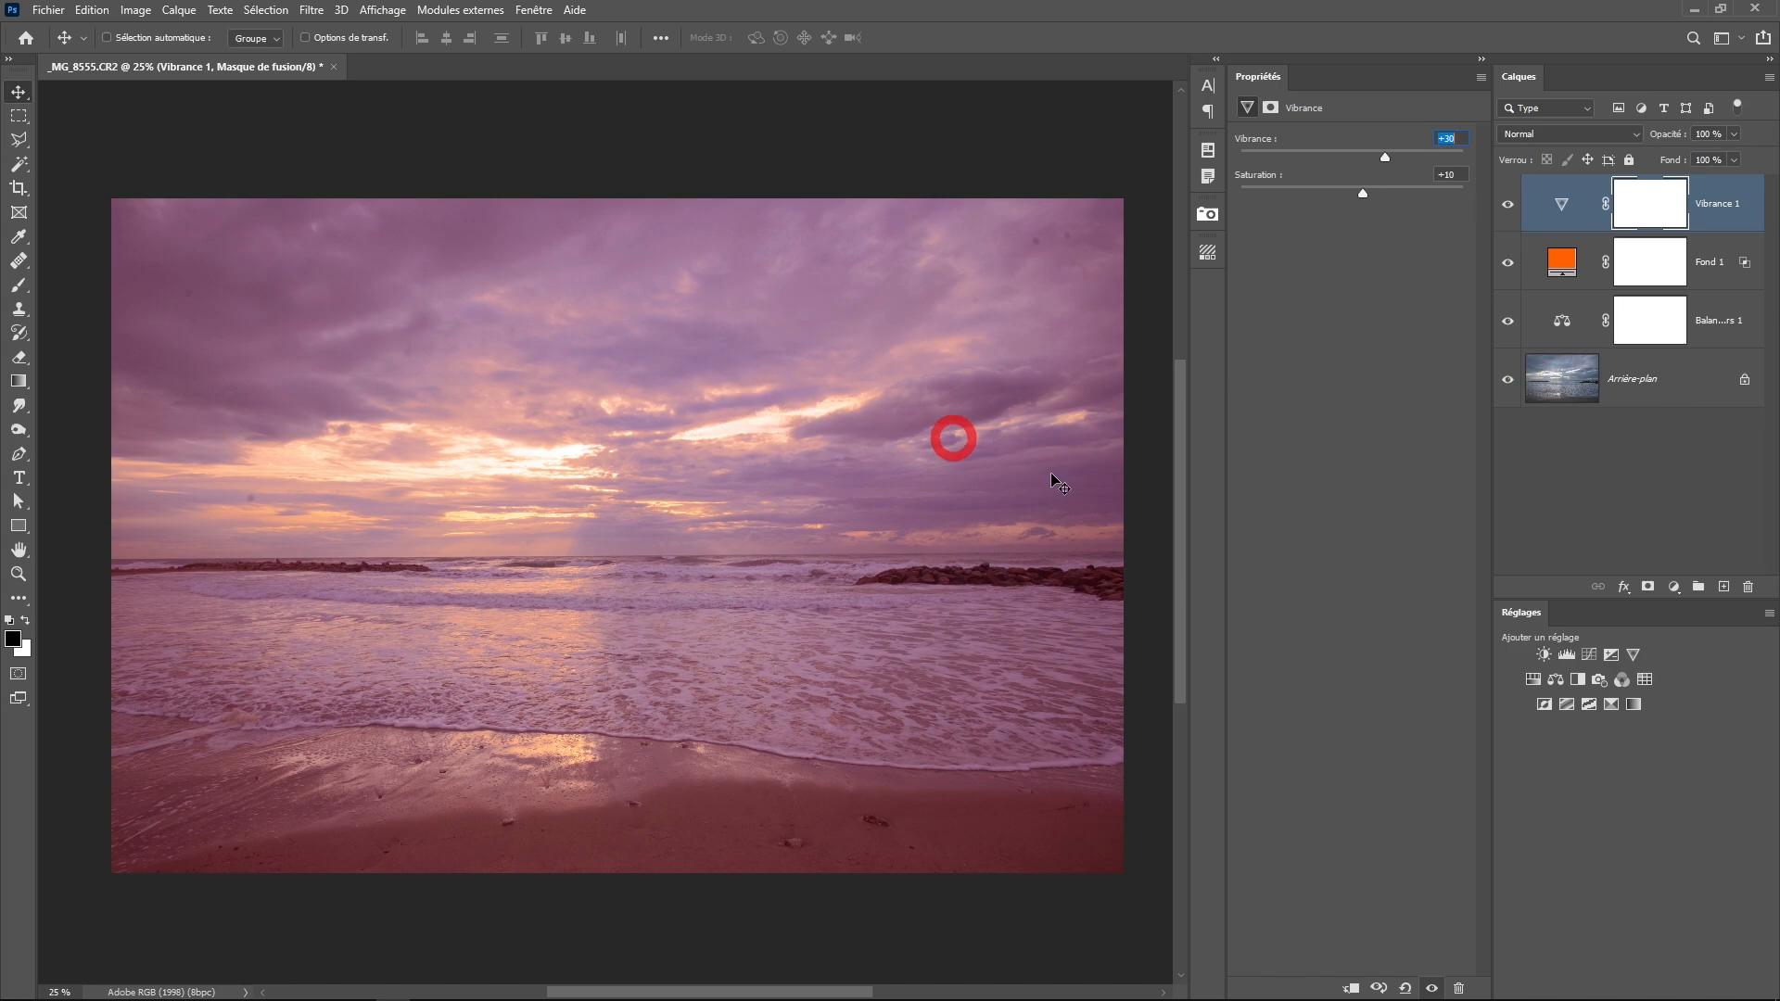
{"action": "left_click", "coordinate": [1509, 204]}
{"action": "mouse_move", "coordinate": [1510, 204]}
{"action": "left_mouse_down"}
{"action": "mouse_move", "coordinate": [1509, 320]}
{"action": "mouse_move", "coordinate": [1510, 210]}
{"action": "mouse_move", "coordinate": [1524, 215]}
{"action": "left_mouse_up"}
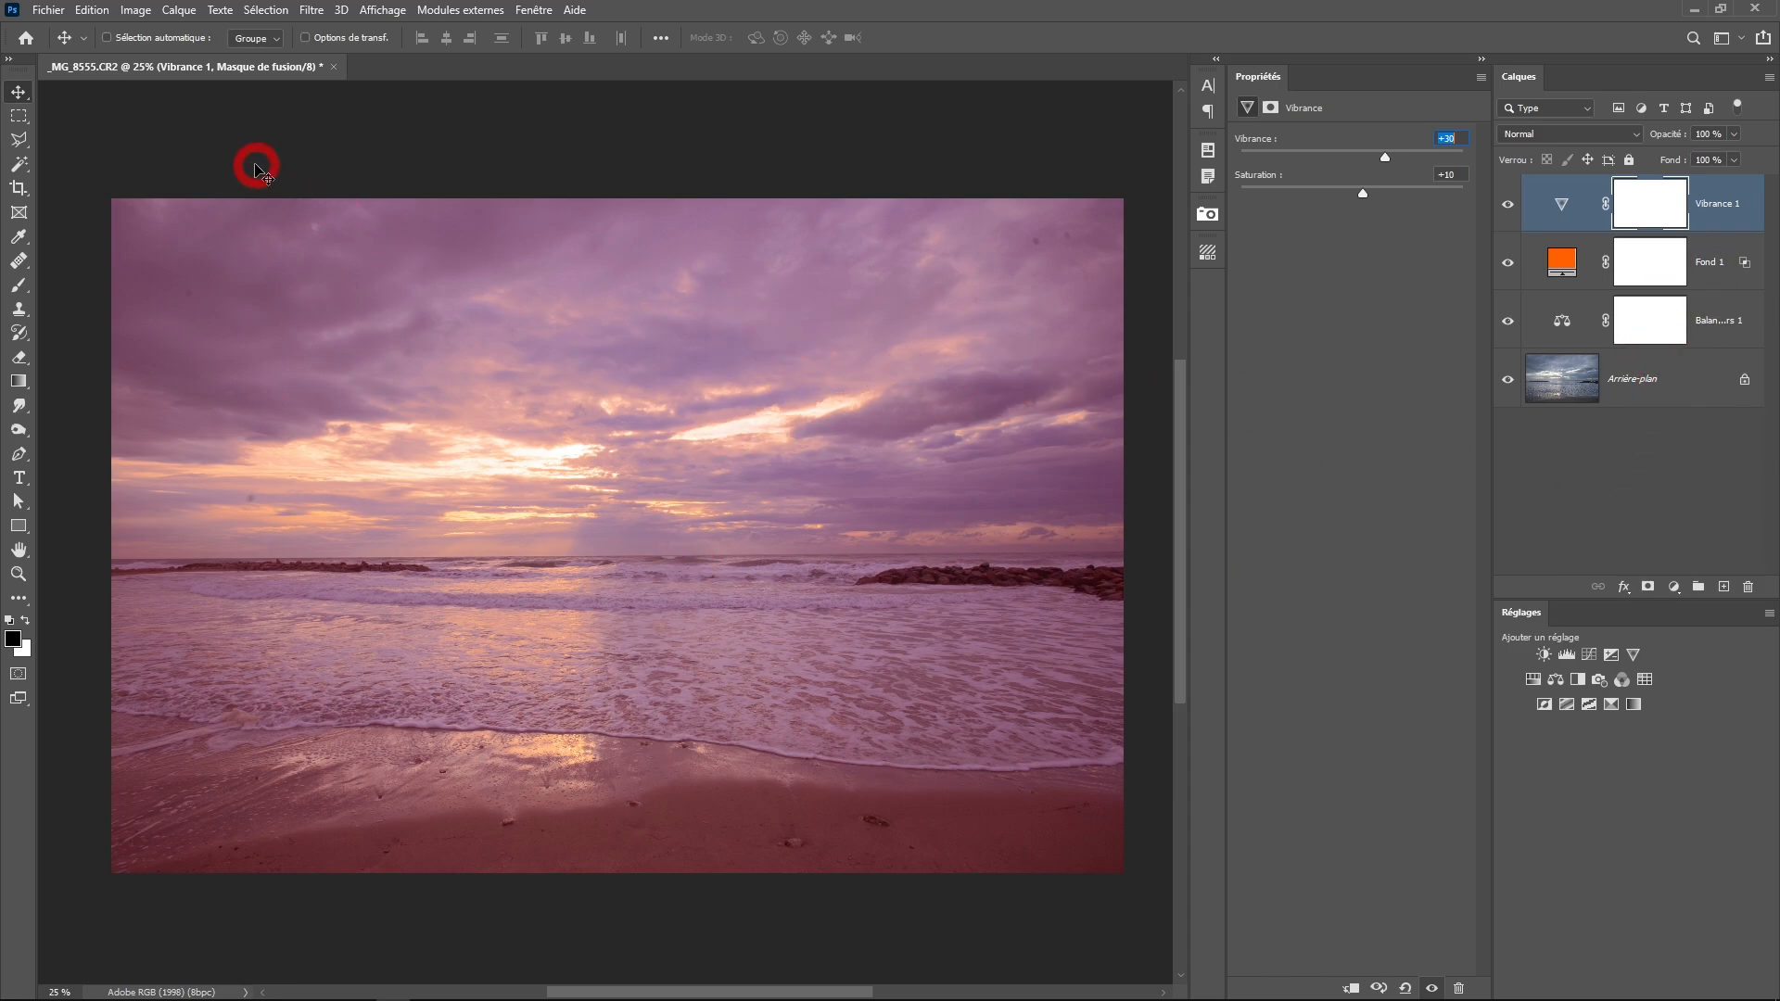
Export the color grade as a CUBE color lookup table named "Coucher de soleil 02" into the LUTs folder
{"action": "left_click", "coordinate": [49, 9]}
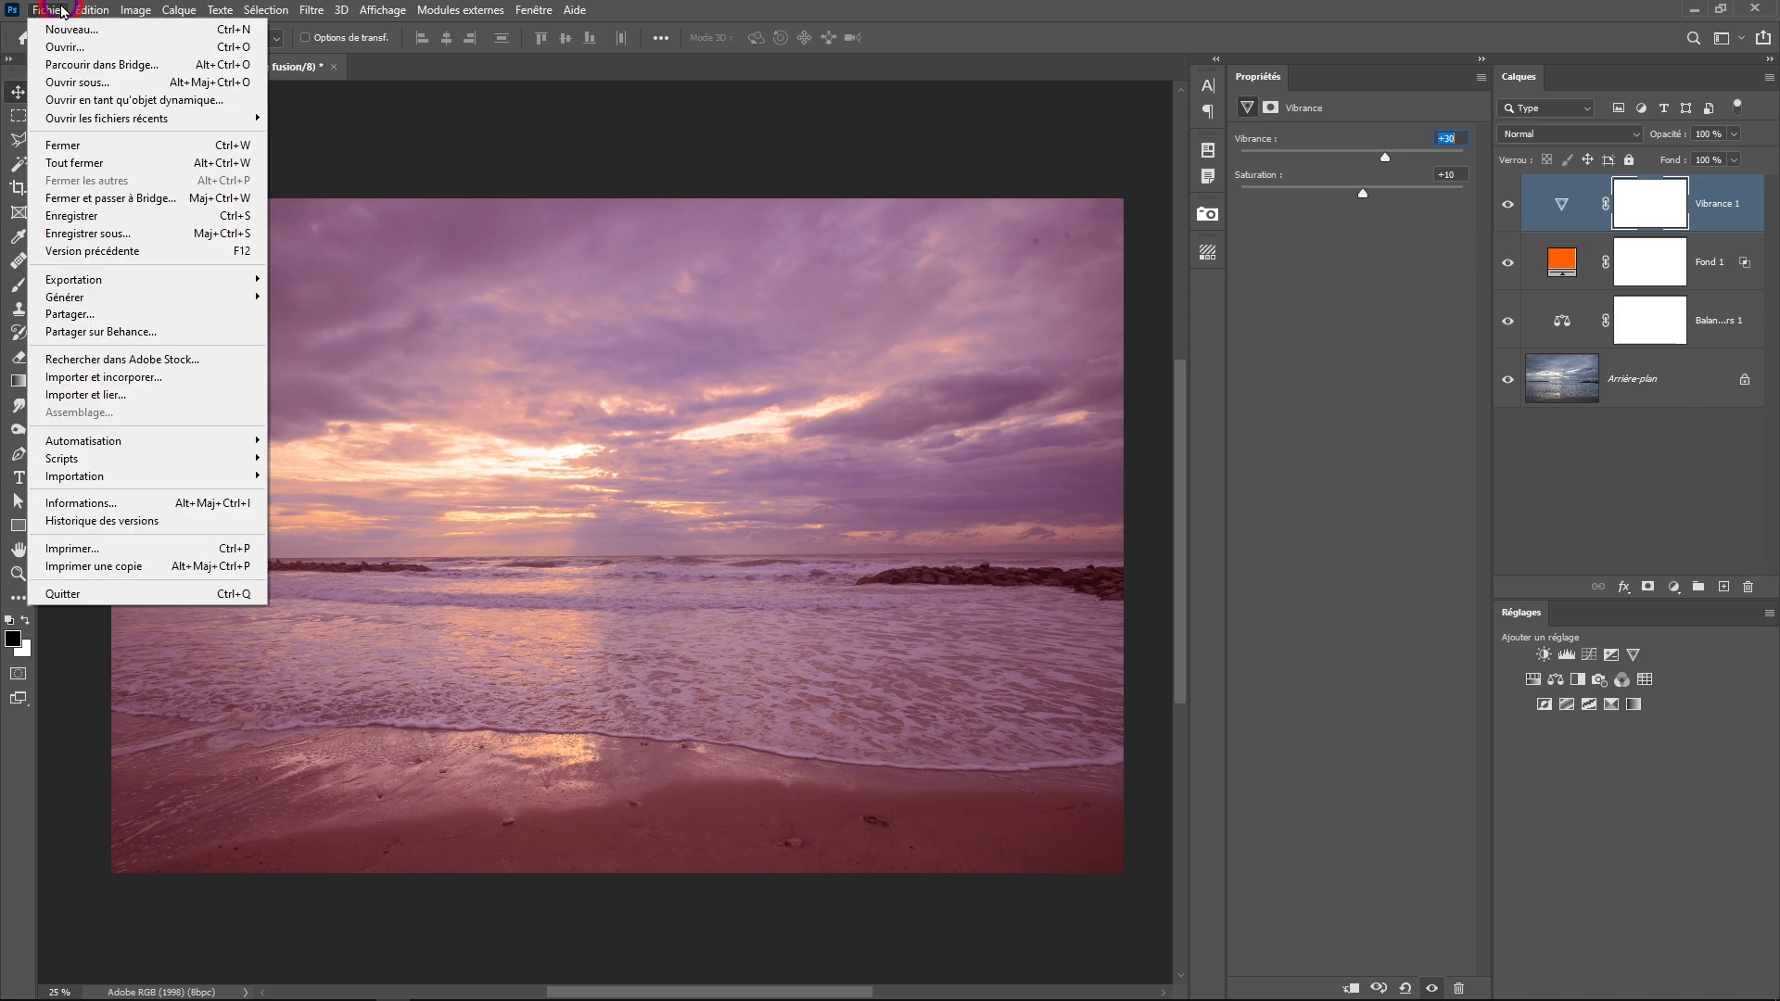
{"action": "mouse_move", "coordinate": [100, 289]}
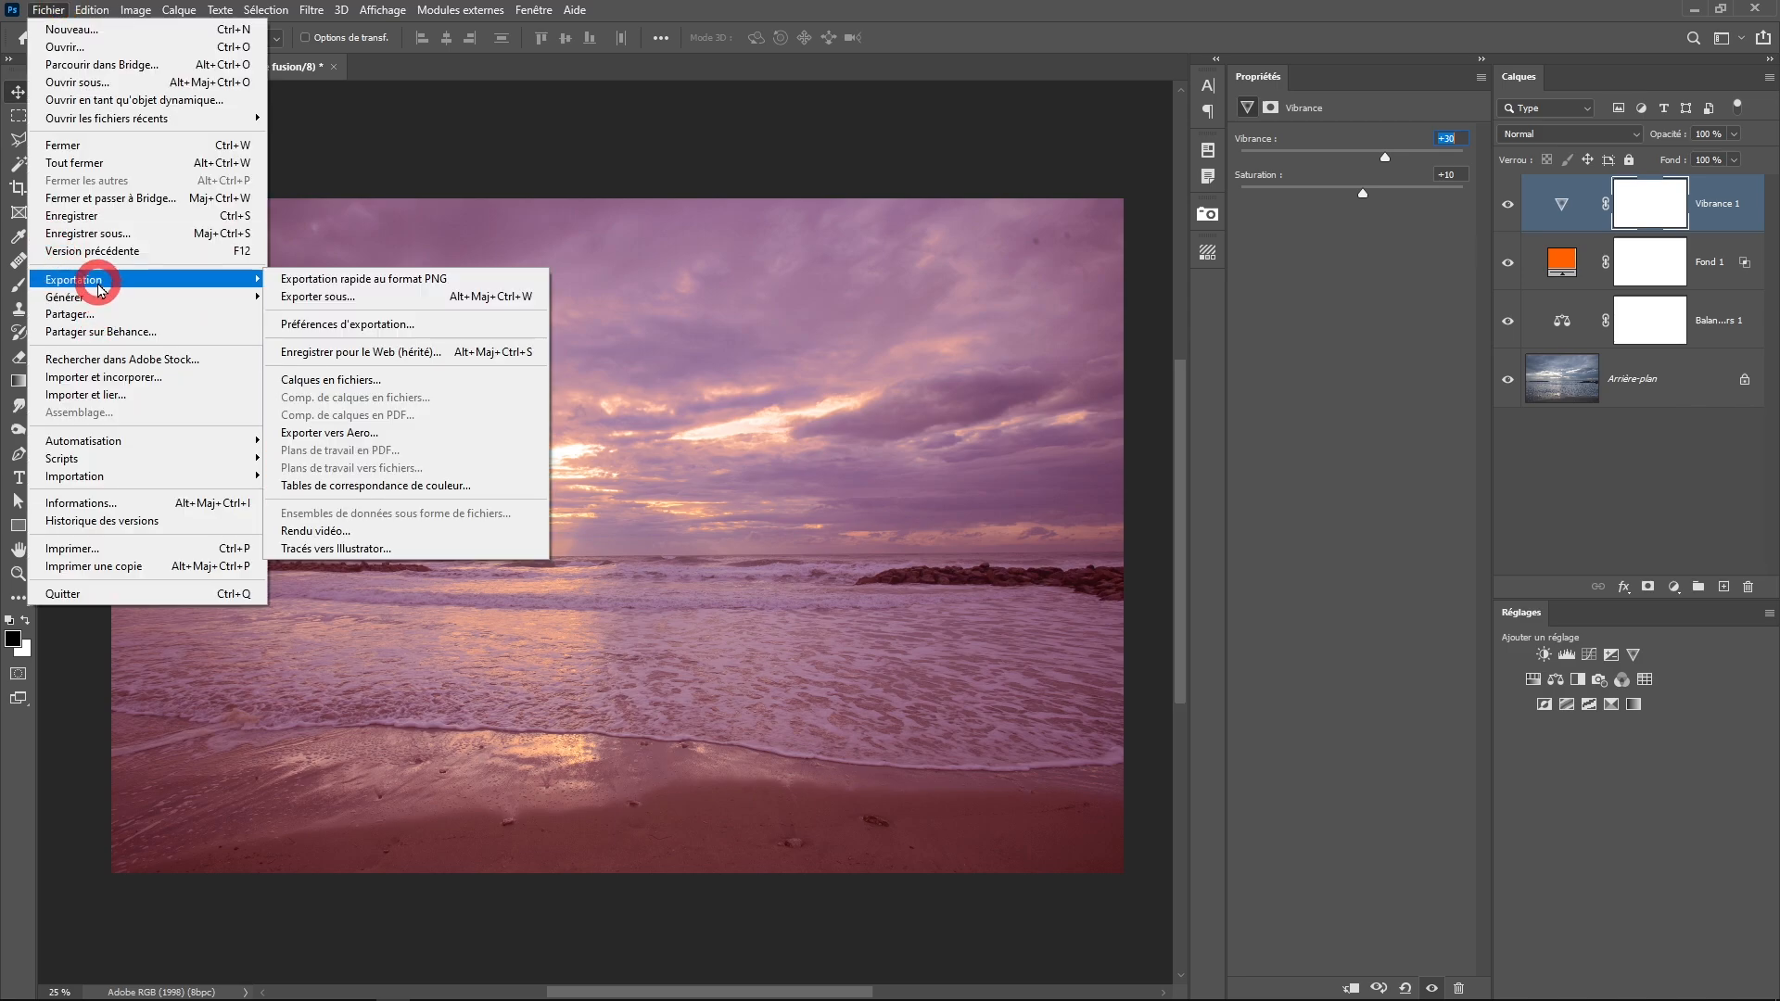
{"action": "left_click", "coordinate": [512, 495]}
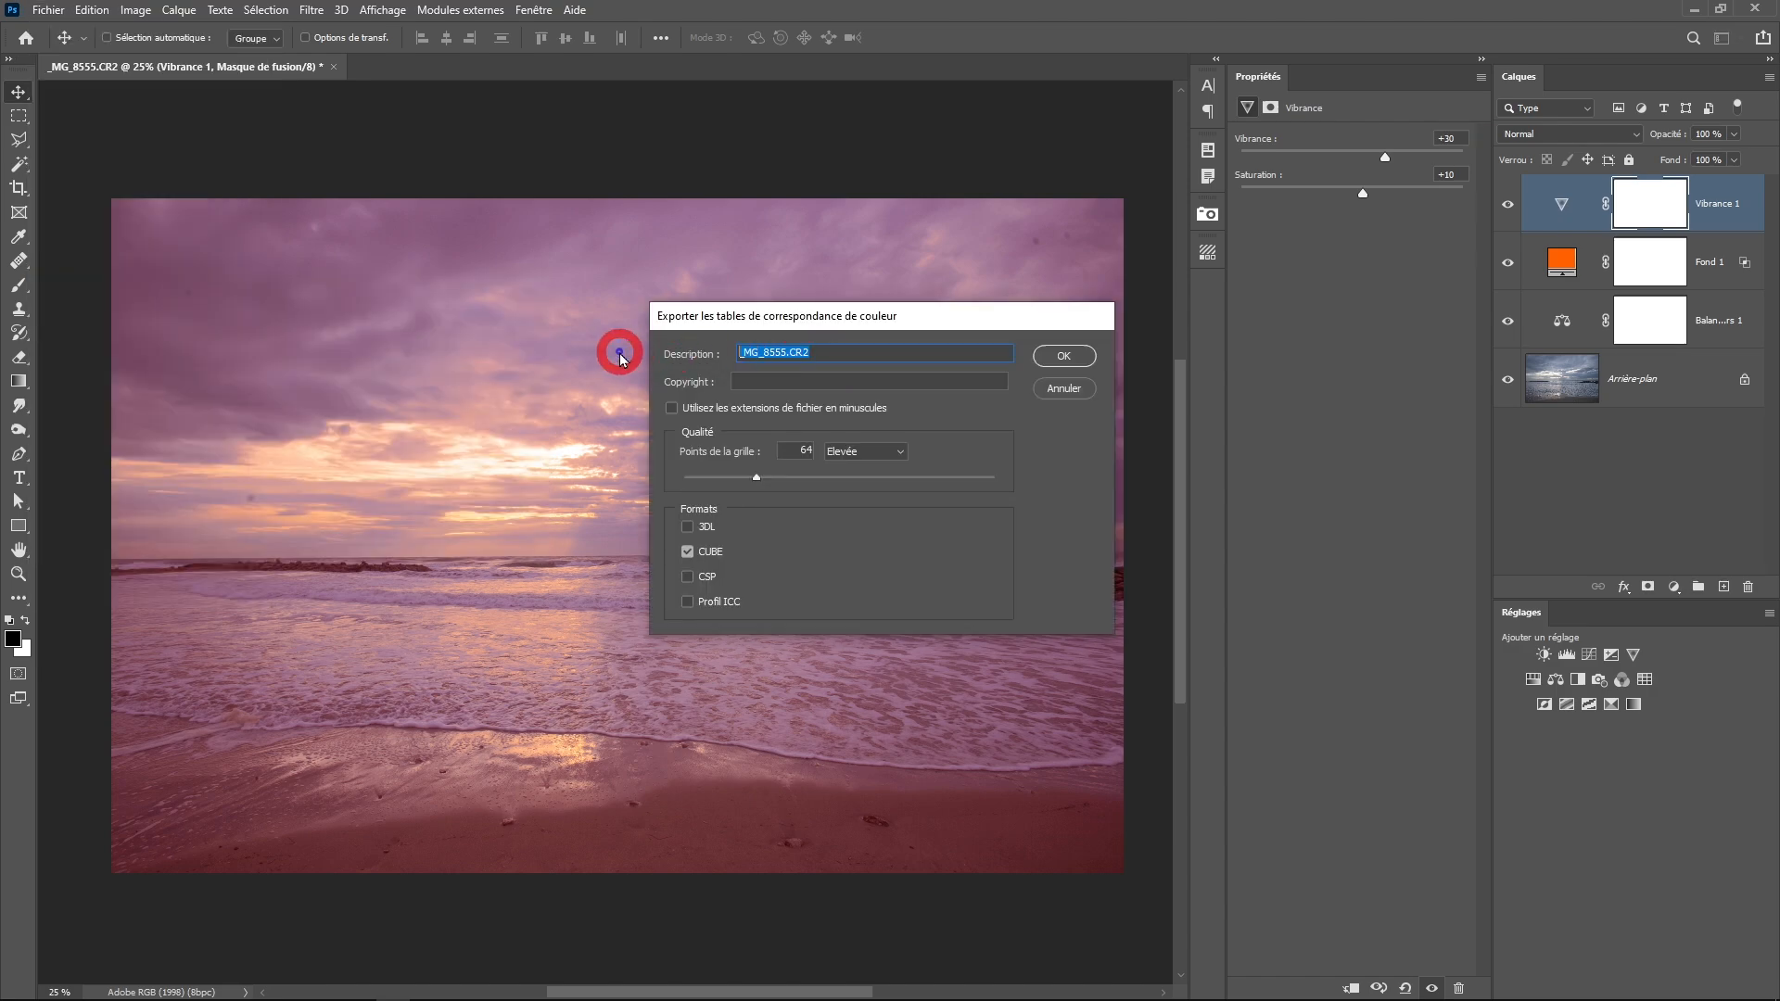
{"action": "type", "text": "Coucher de soleil 02"}
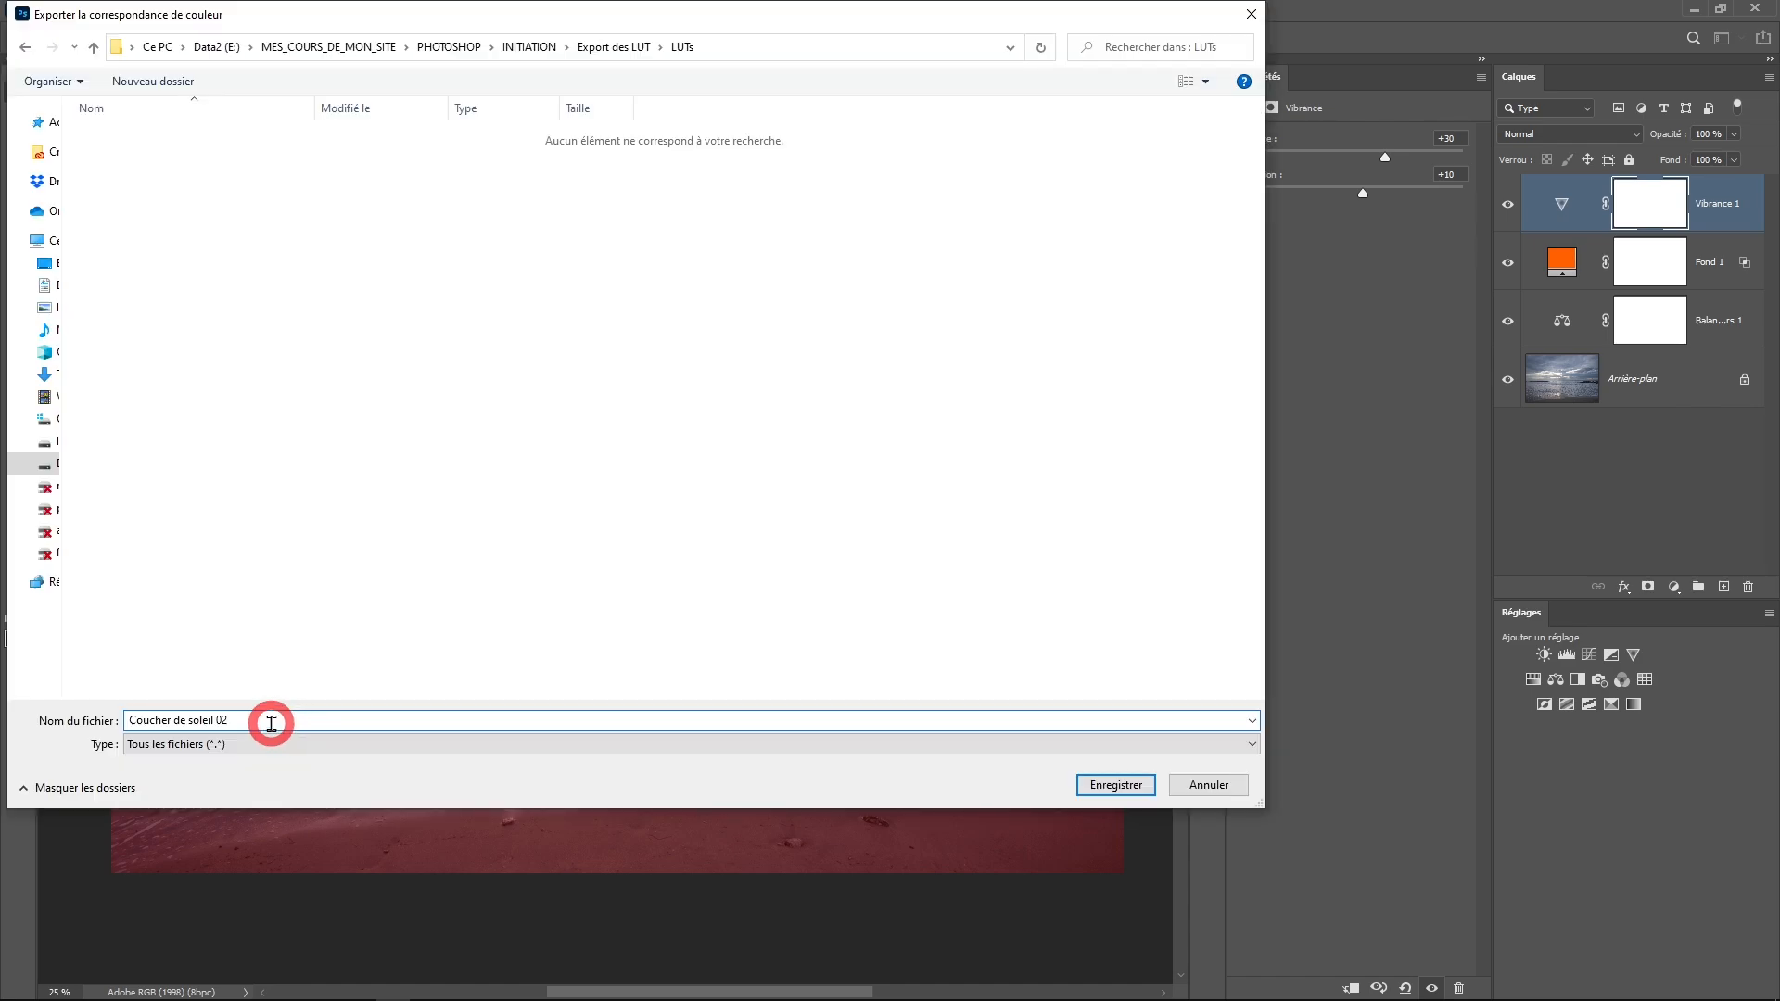
{"action": "left_click", "coordinate": [1105, 785]}
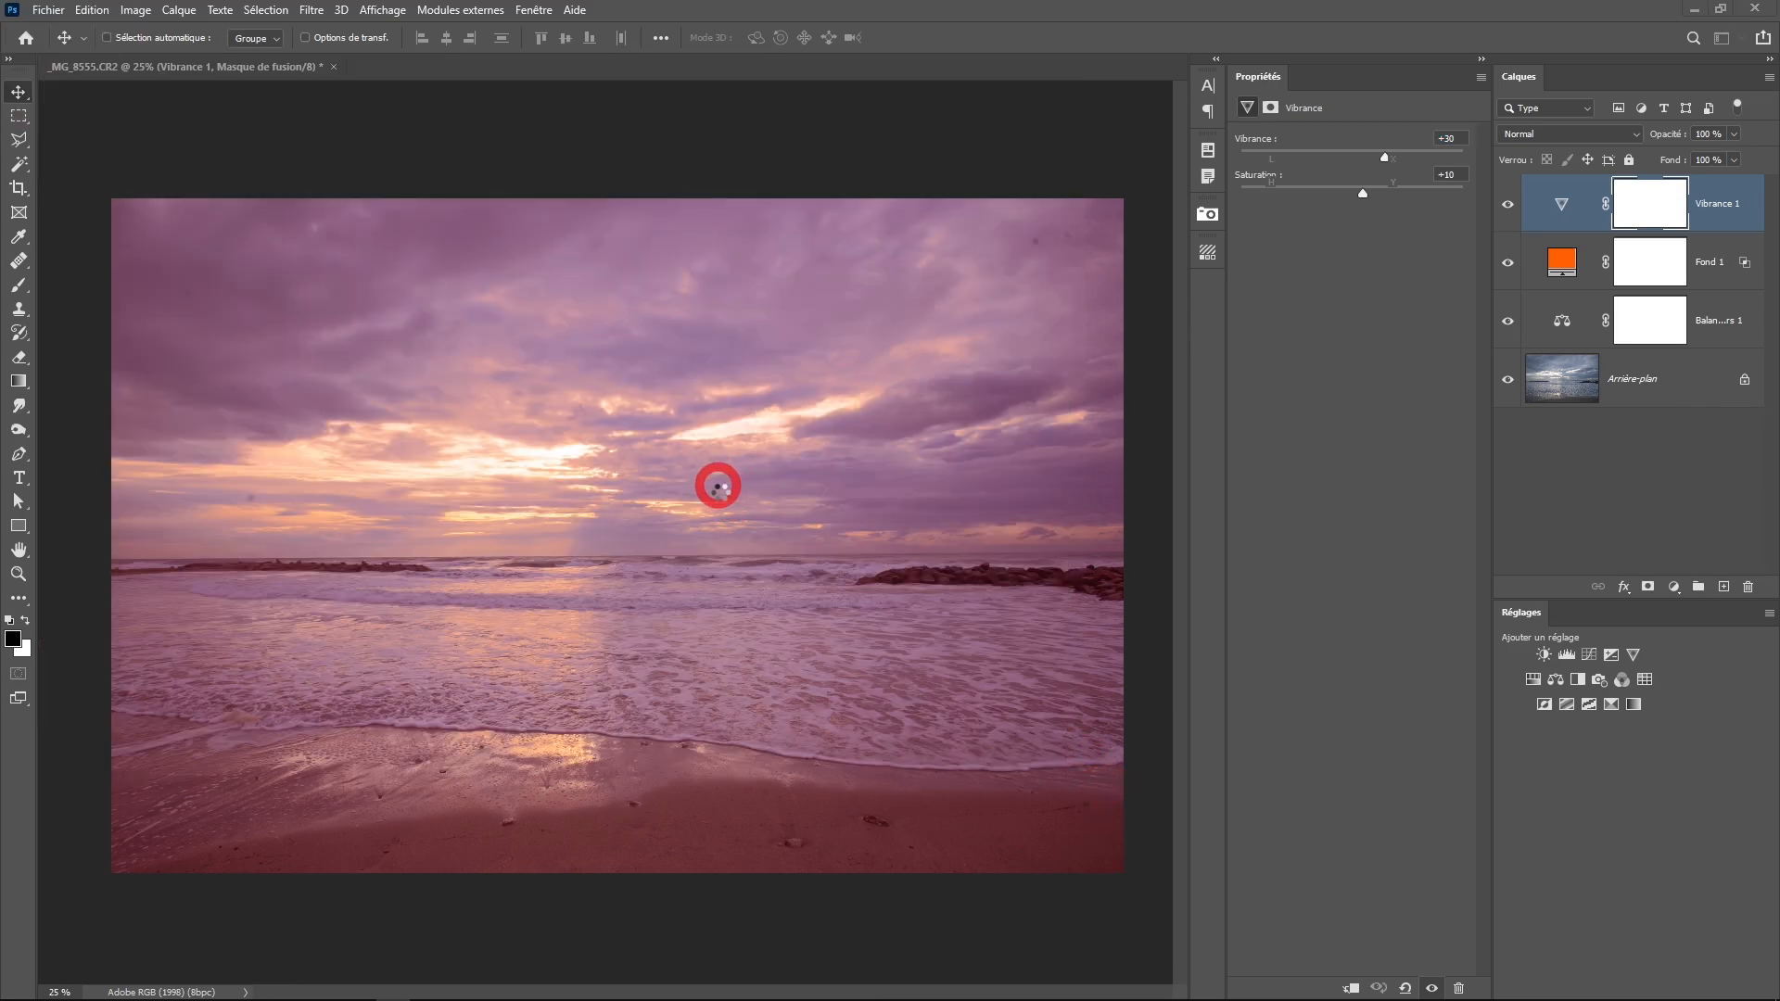
Delete the Vibrance, orange fill and Color Balance layers, and add a Color Lookup (Correspondance de couleur) adjustment layer above the background
{"action": "left_click", "coordinate": [1729, 339], "text": "shift"}
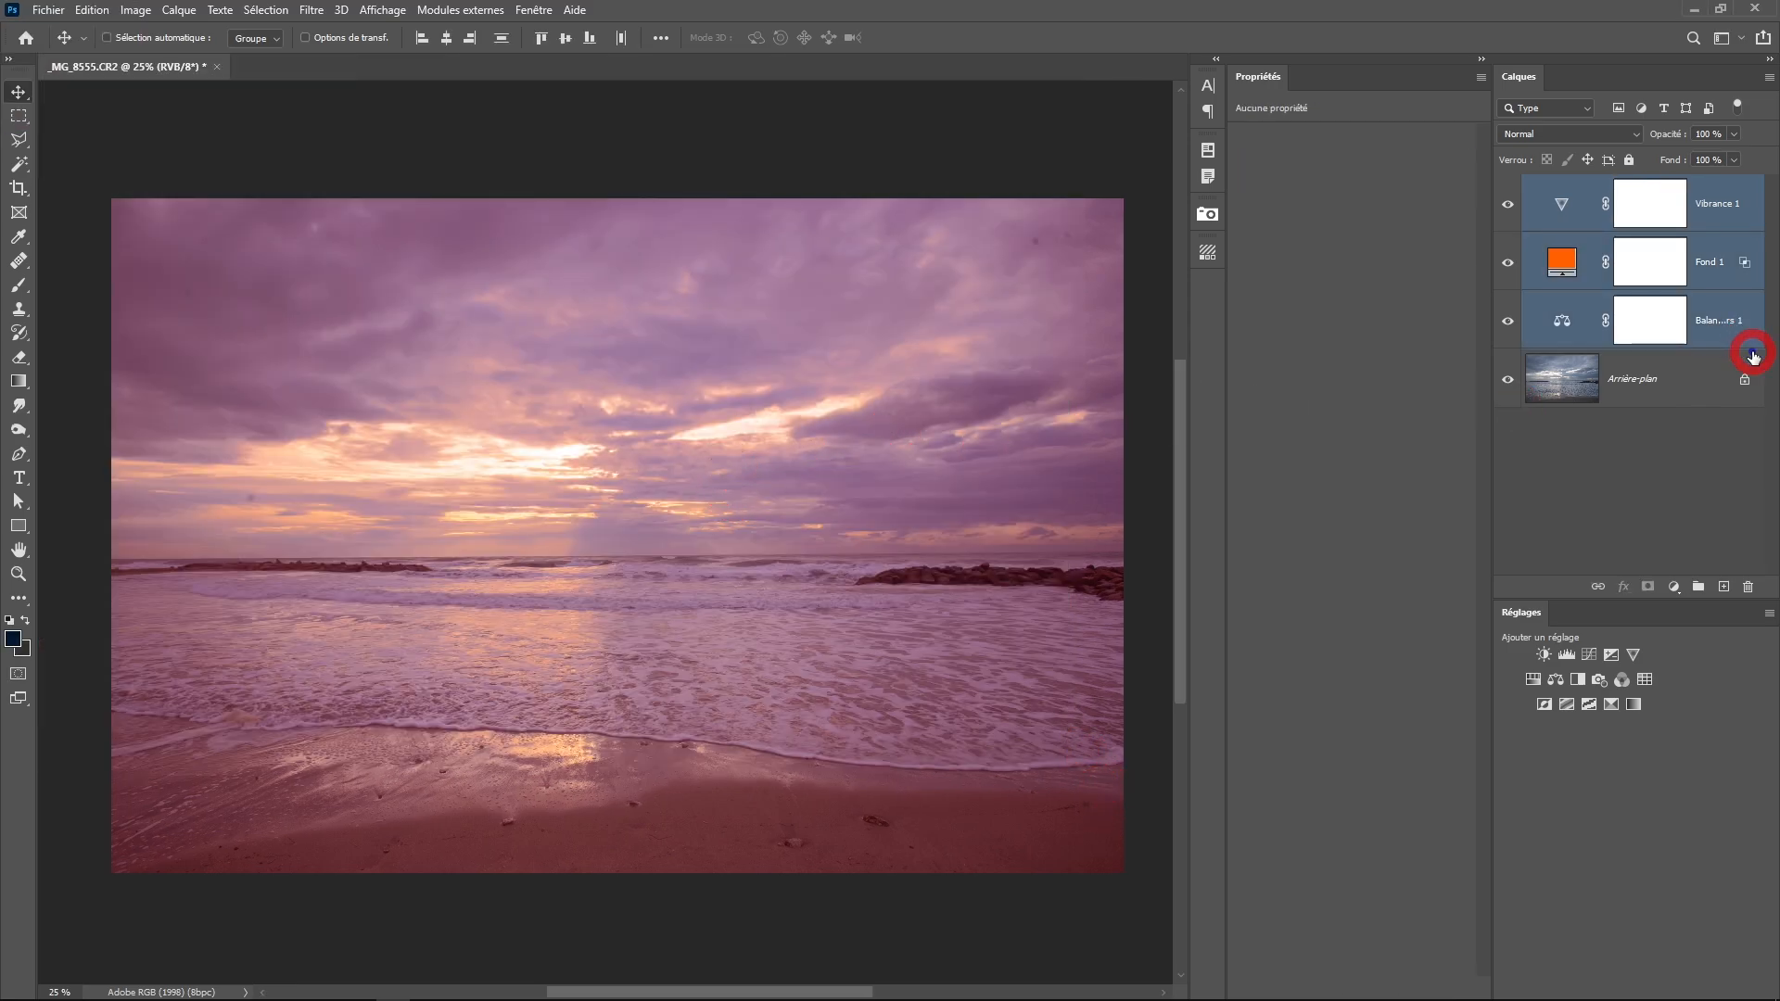
{"action": "left_click_drag", "start_coordinate": [1758, 339], "coordinate": [1749, 587]}
{"action": "left_click", "coordinate": [1672, 590]}
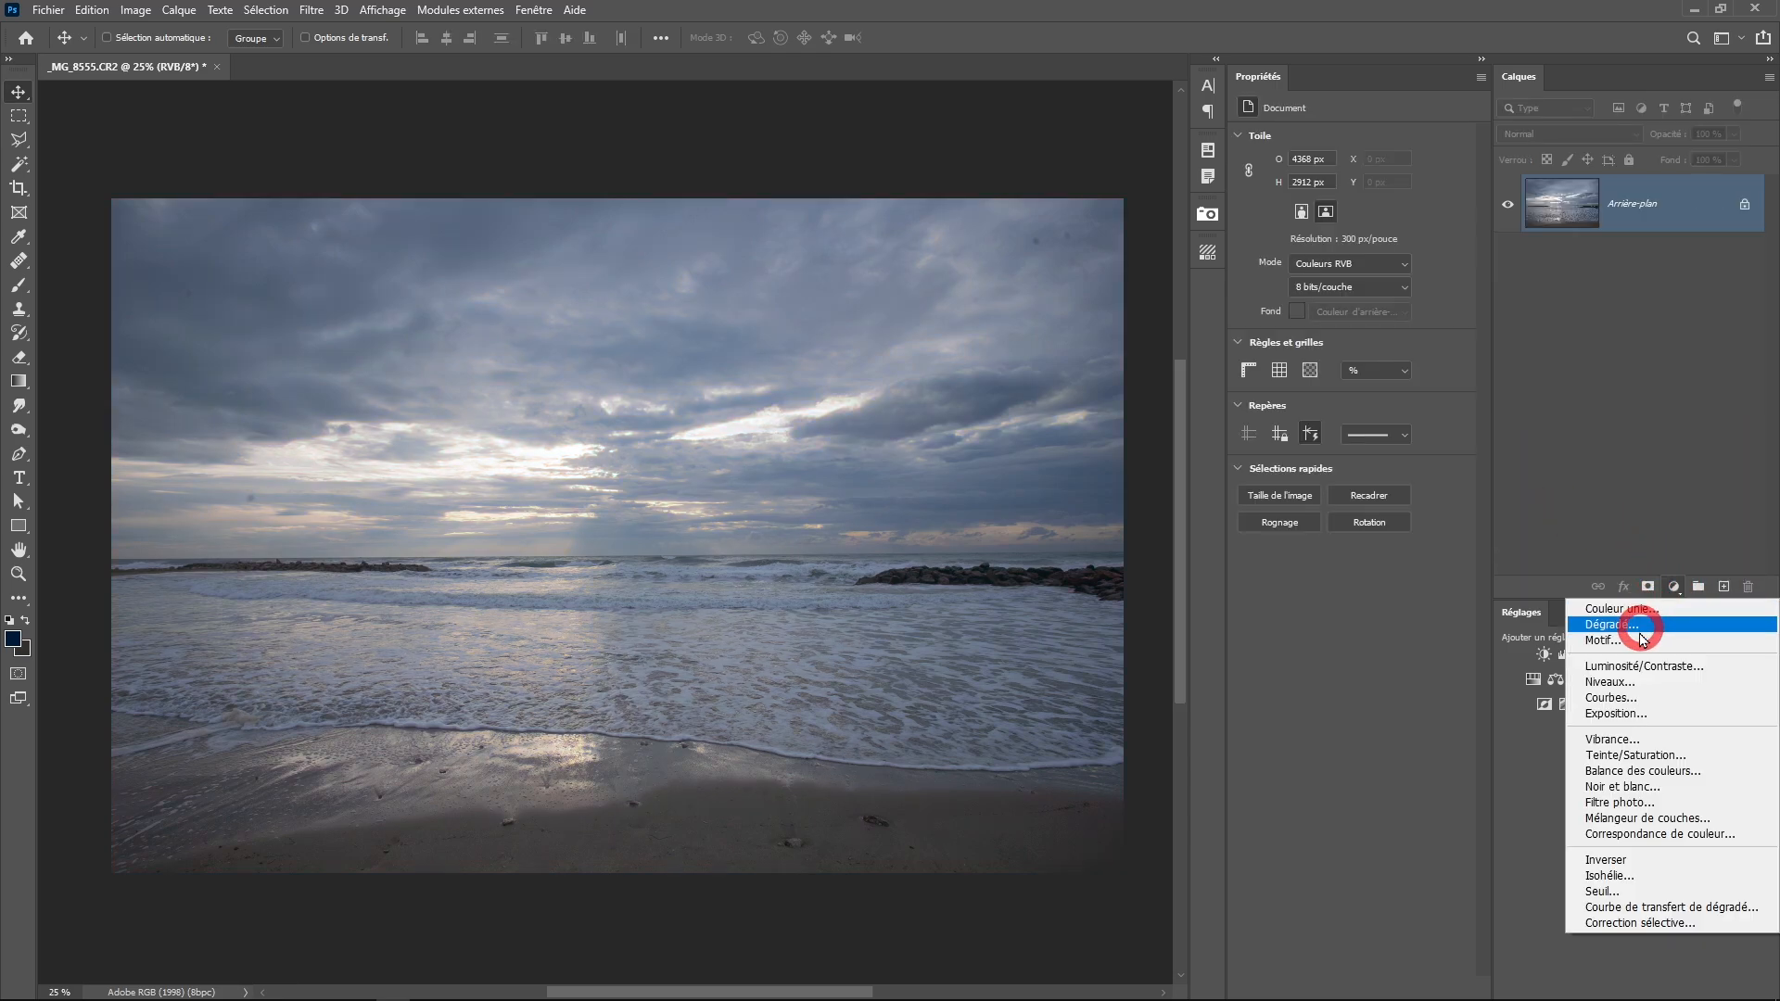
{"action": "left_click", "coordinate": [1617, 834]}
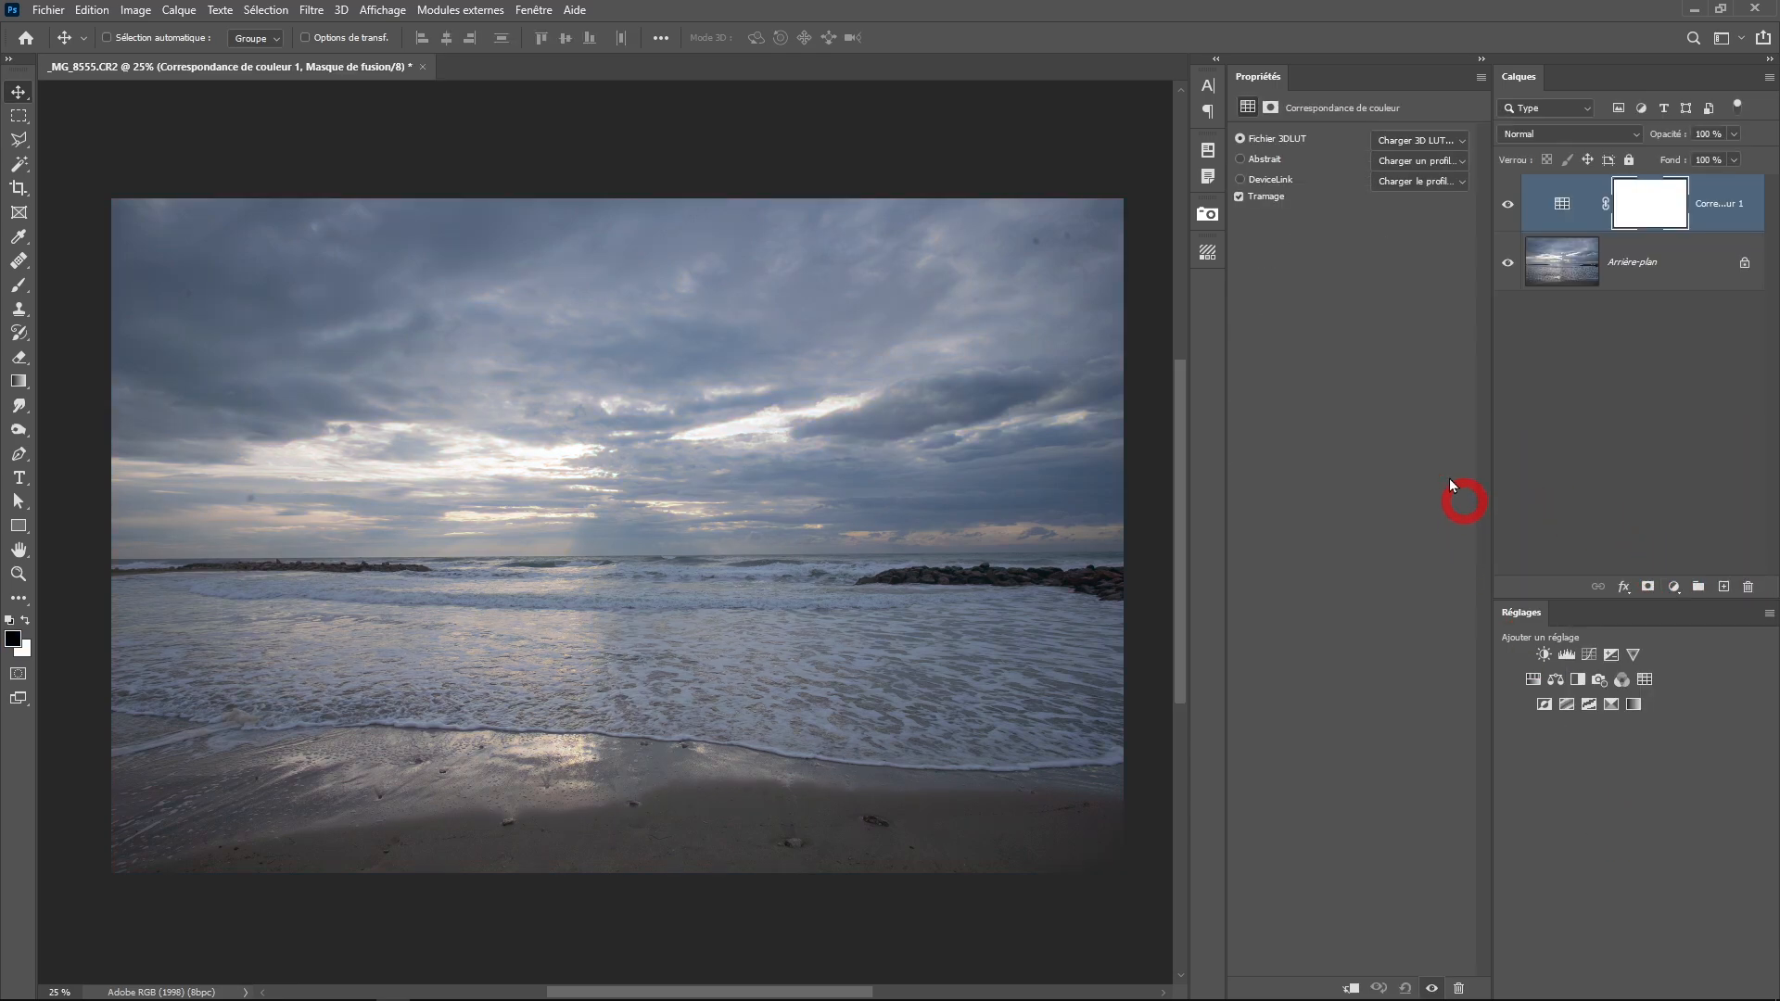
Load the 3D LUT file "Coucher de soleil 02.CUBE" from the LUTs folder into the Color Lookup layer
{"action": "left_click", "coordinate": [1400, 144]}
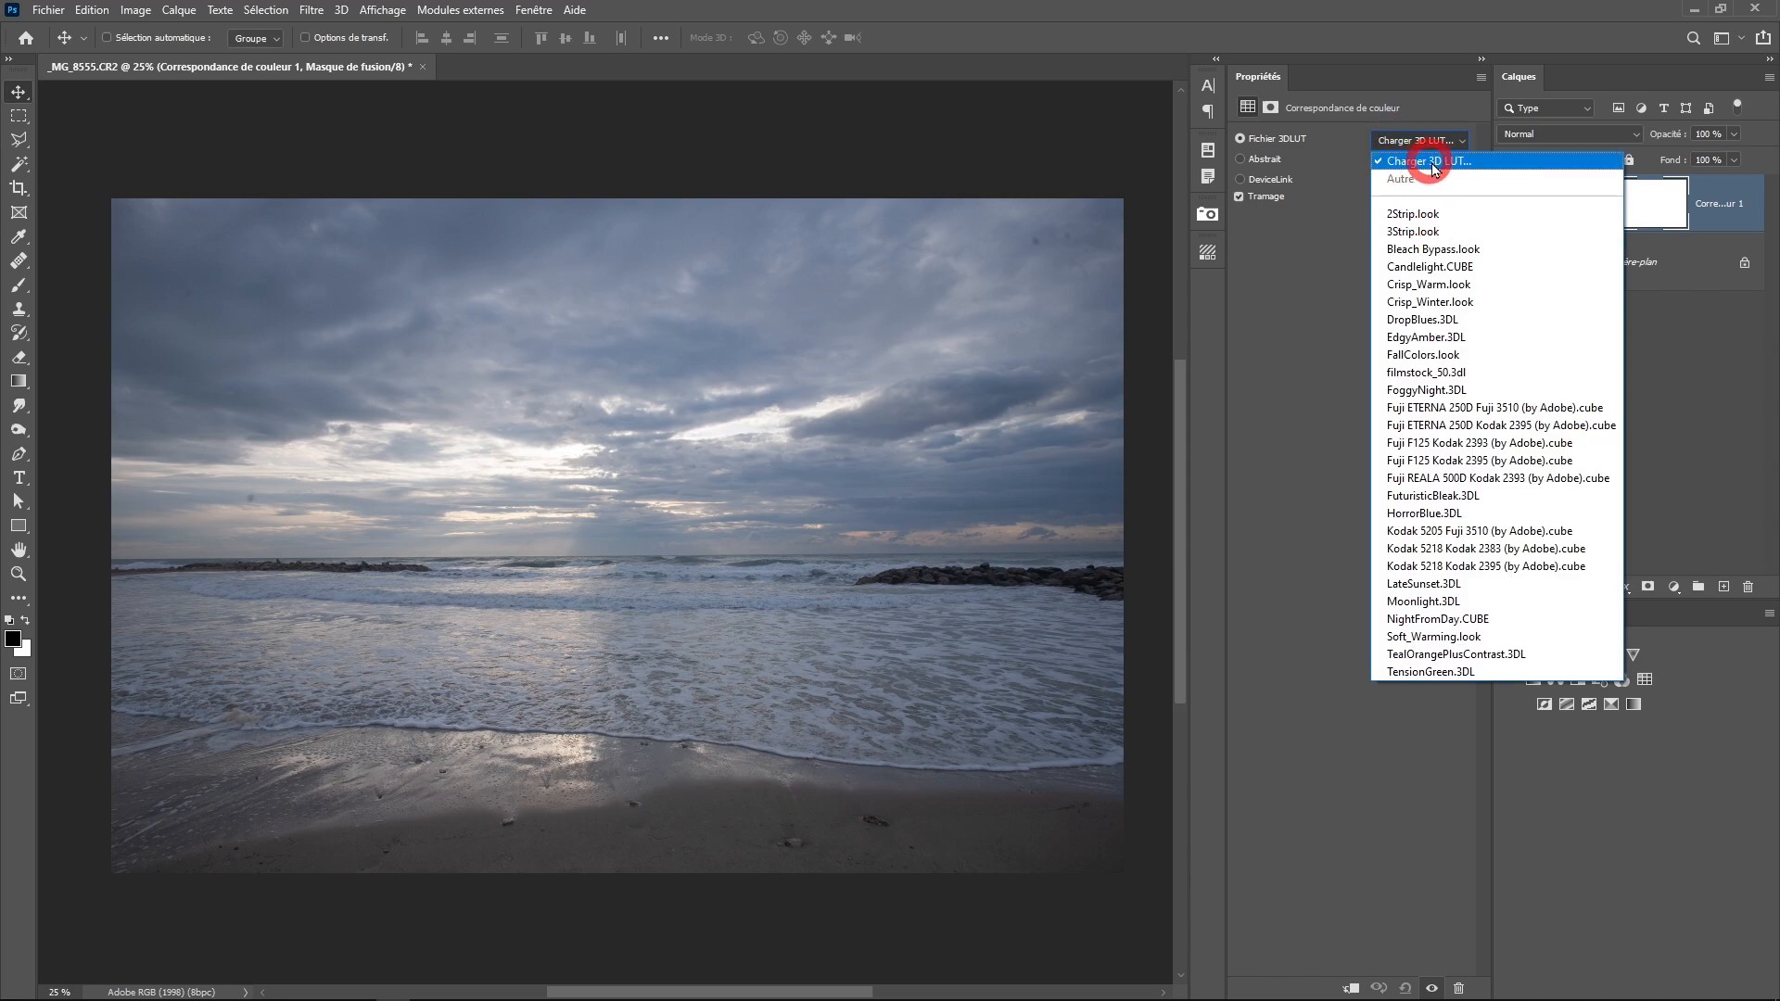
{"action": "left_click", "coordinate": [1433, 162]}
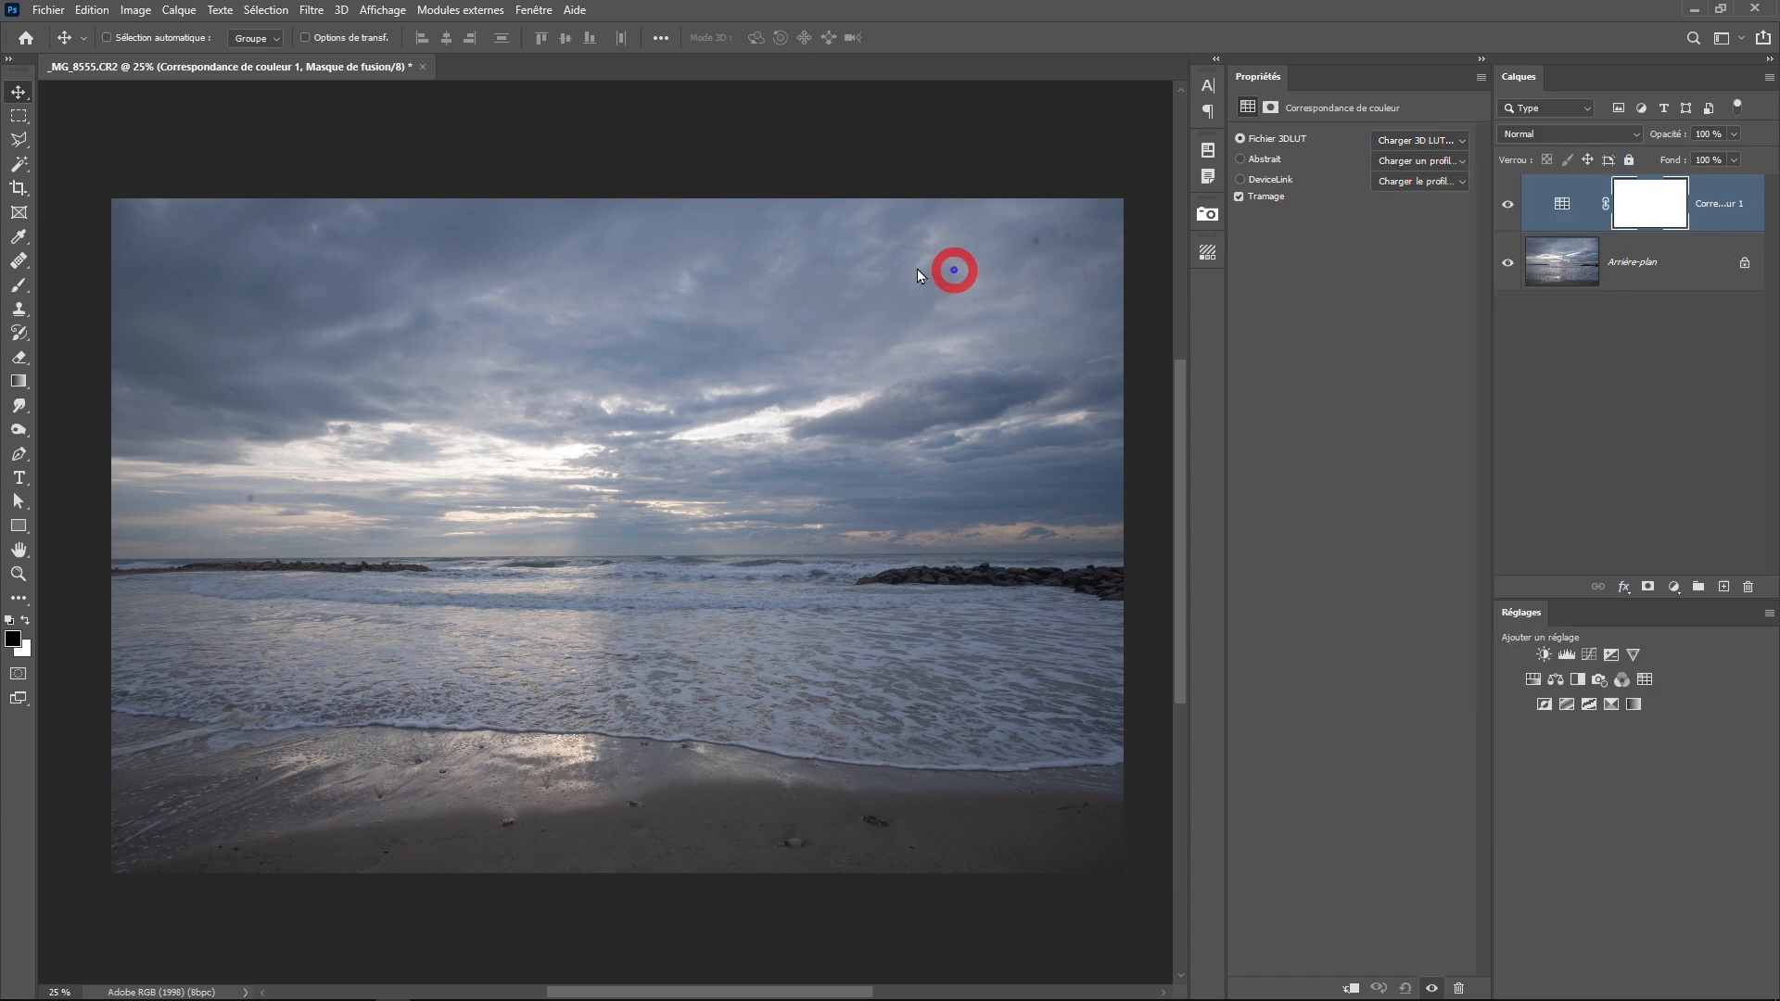
{"action": "left_click", "coordinate": [159, 136]}
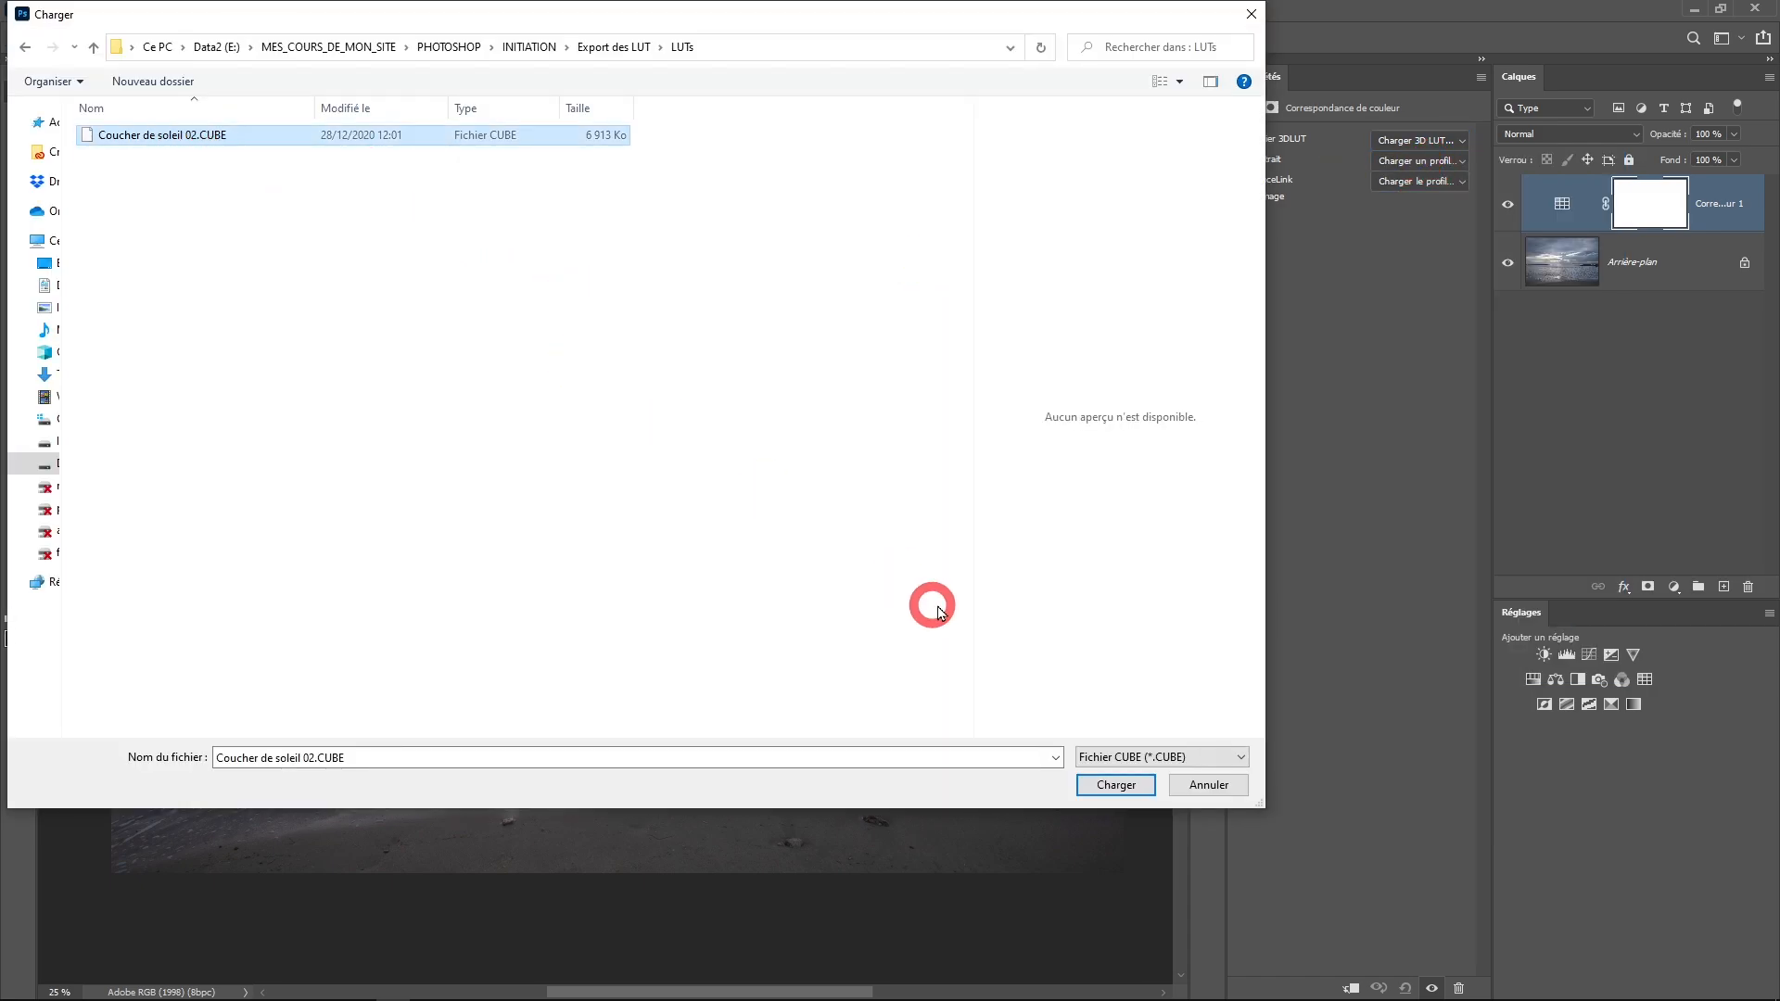
{"action": "left_click", "coordinate": [1108, 787]}
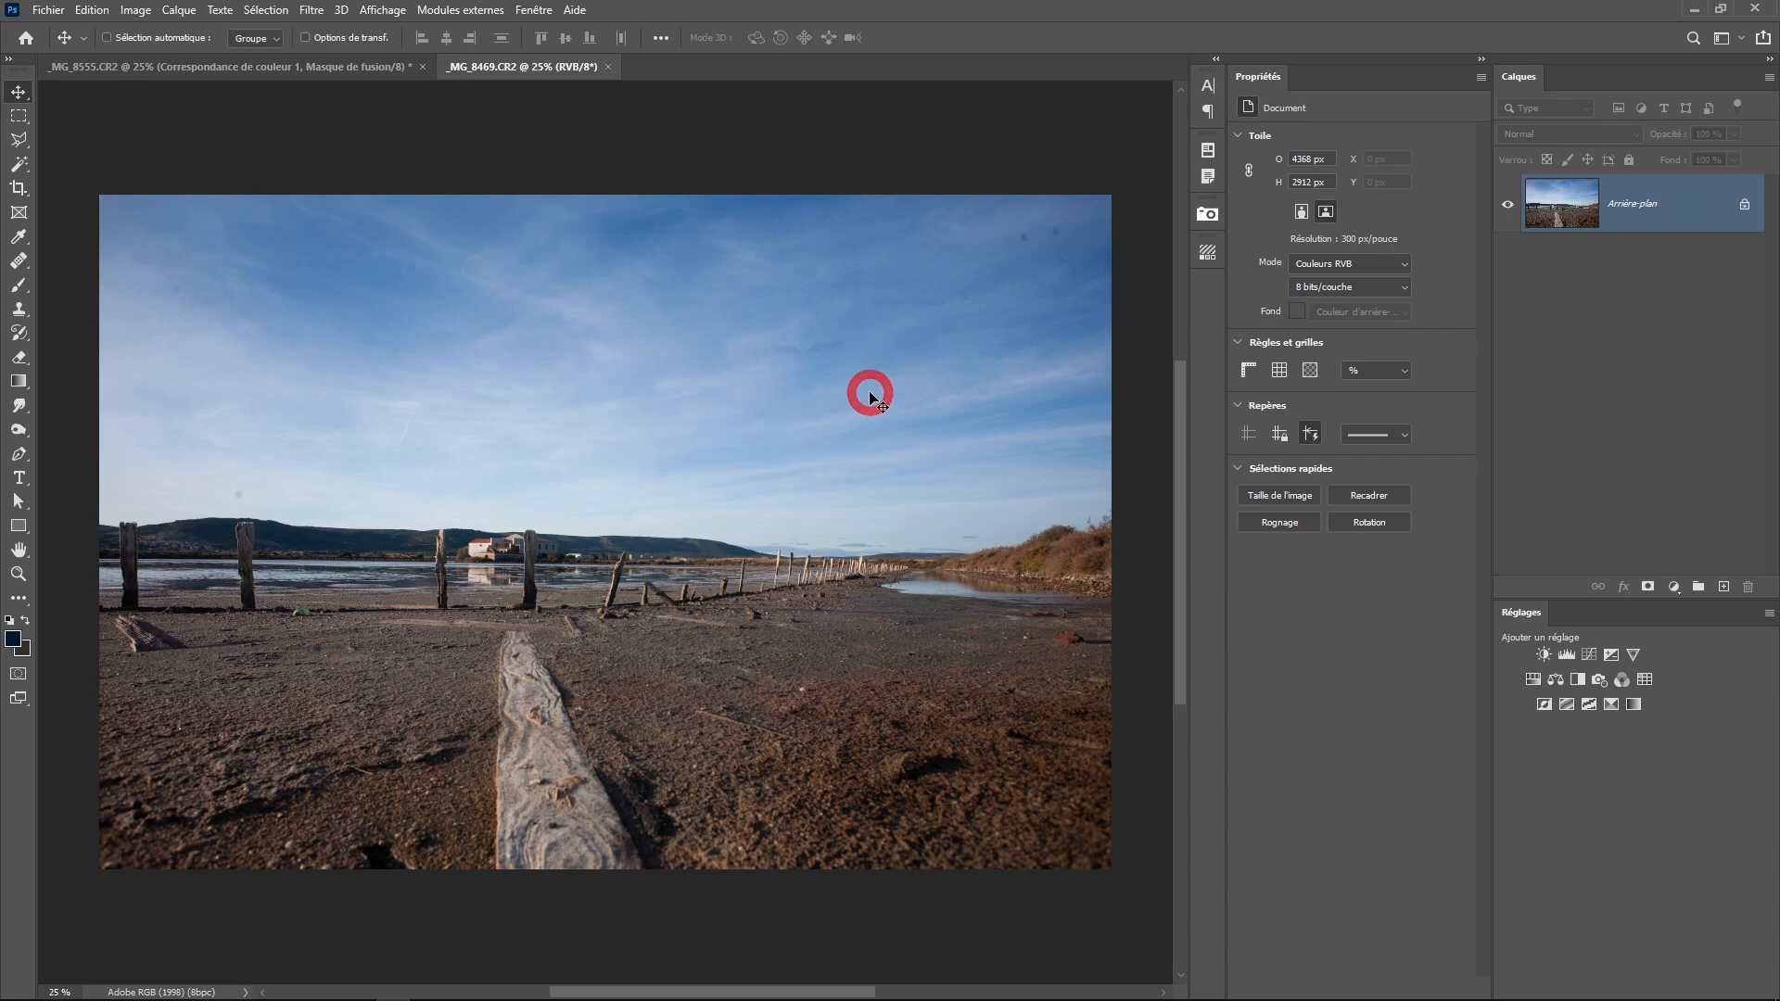
Copy the Color Lookup layer onto the _MG_8469.CR2 photo, compare it with and without the grade, and close that photo without saving
{"action": "left_click", "coordinate": [315, 68]}
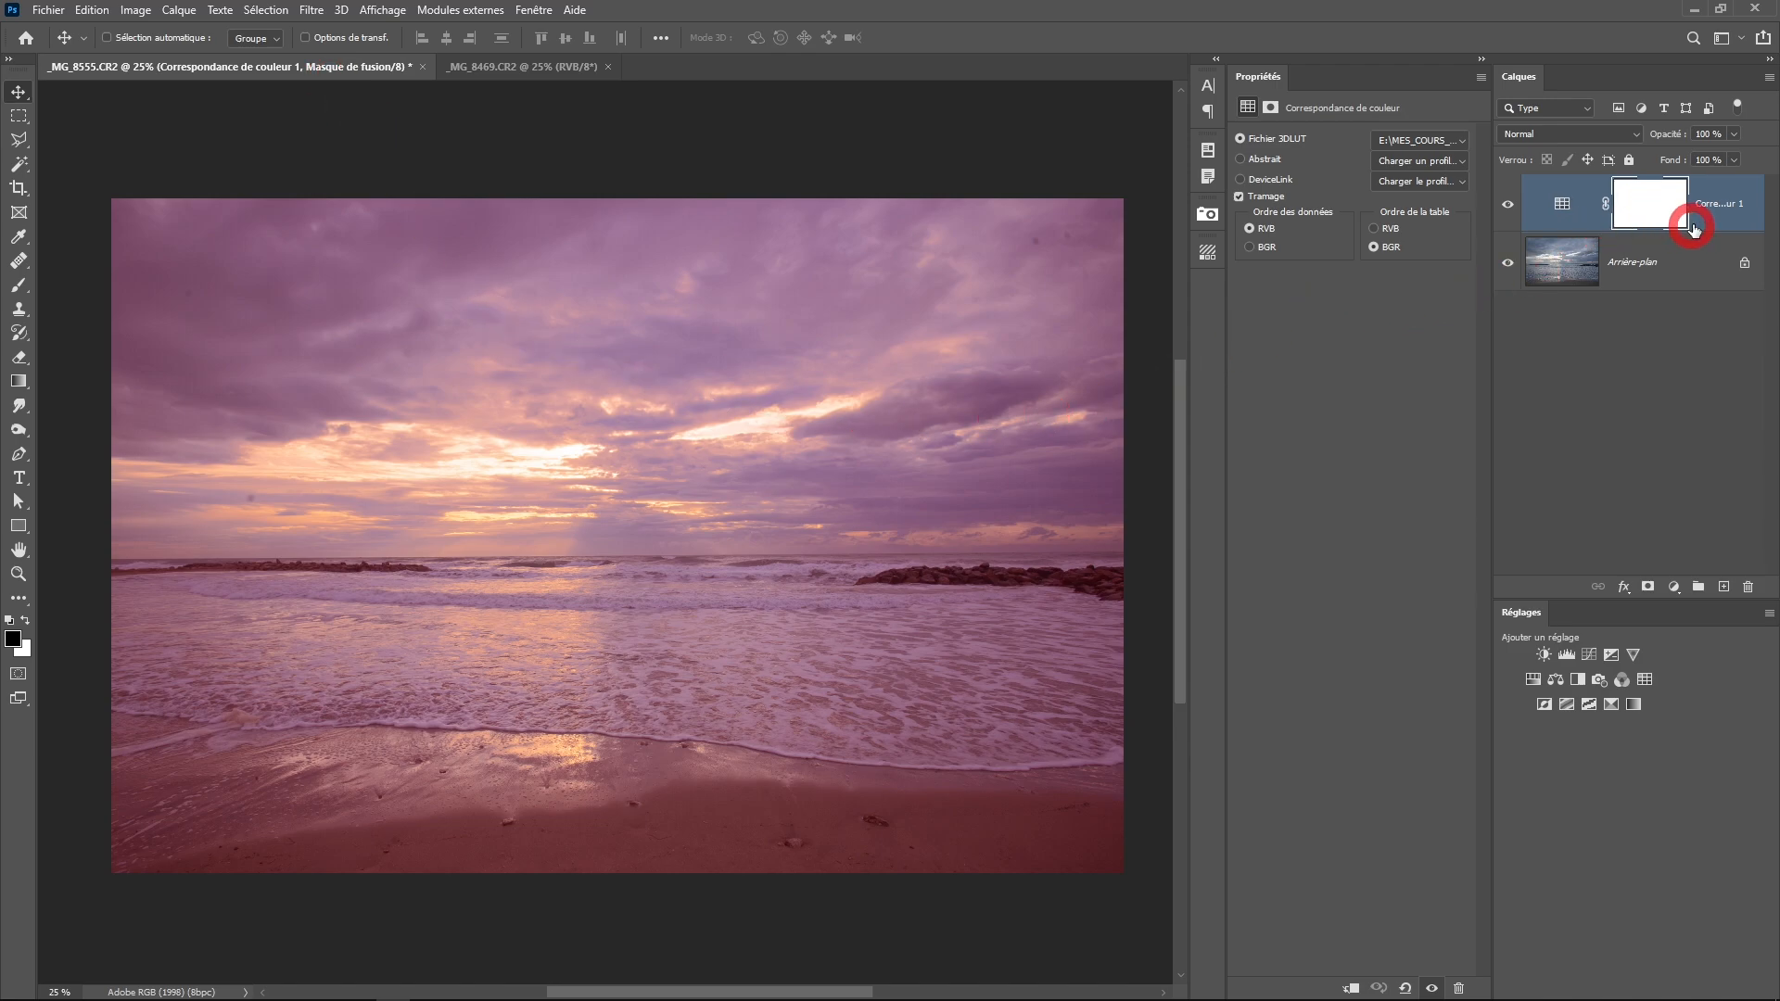
{"action": "left_click_drag", "start_coordinate": [1740, 224], "coordinate": [636, 409]}
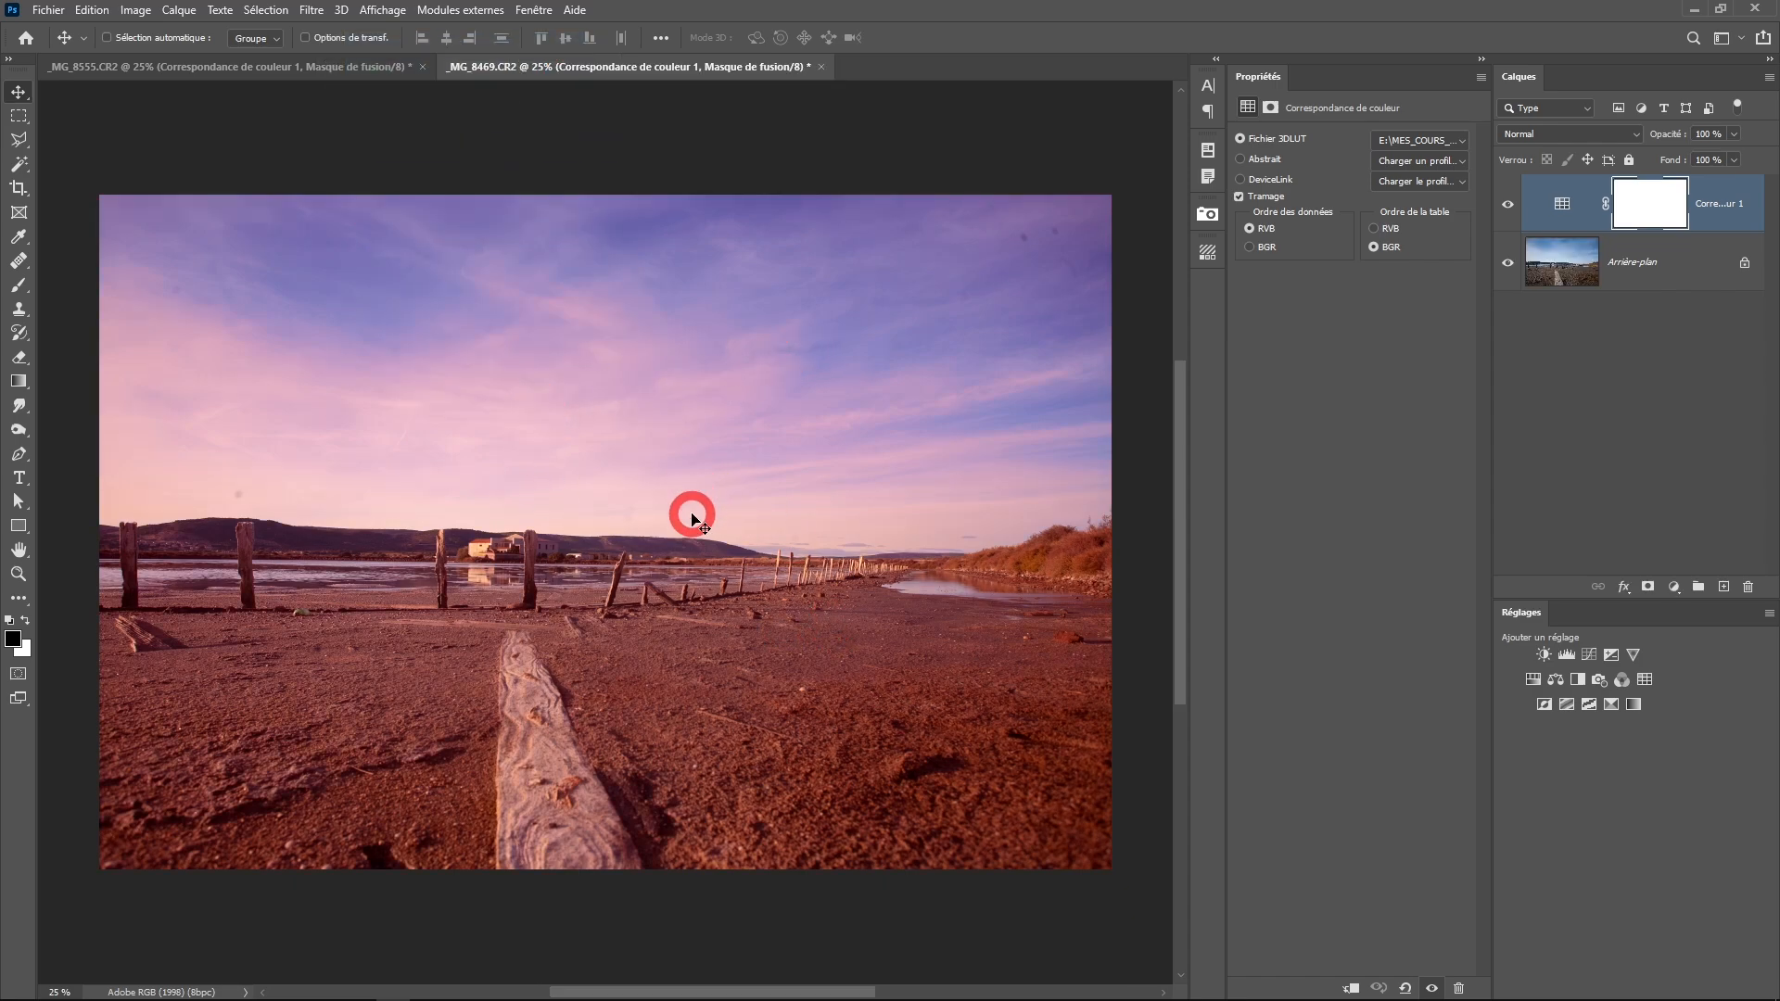
{"action": "left_click", "coordinate": [1507, 204]}
{"action": "left_click", "coordinate": [1507, 204]}
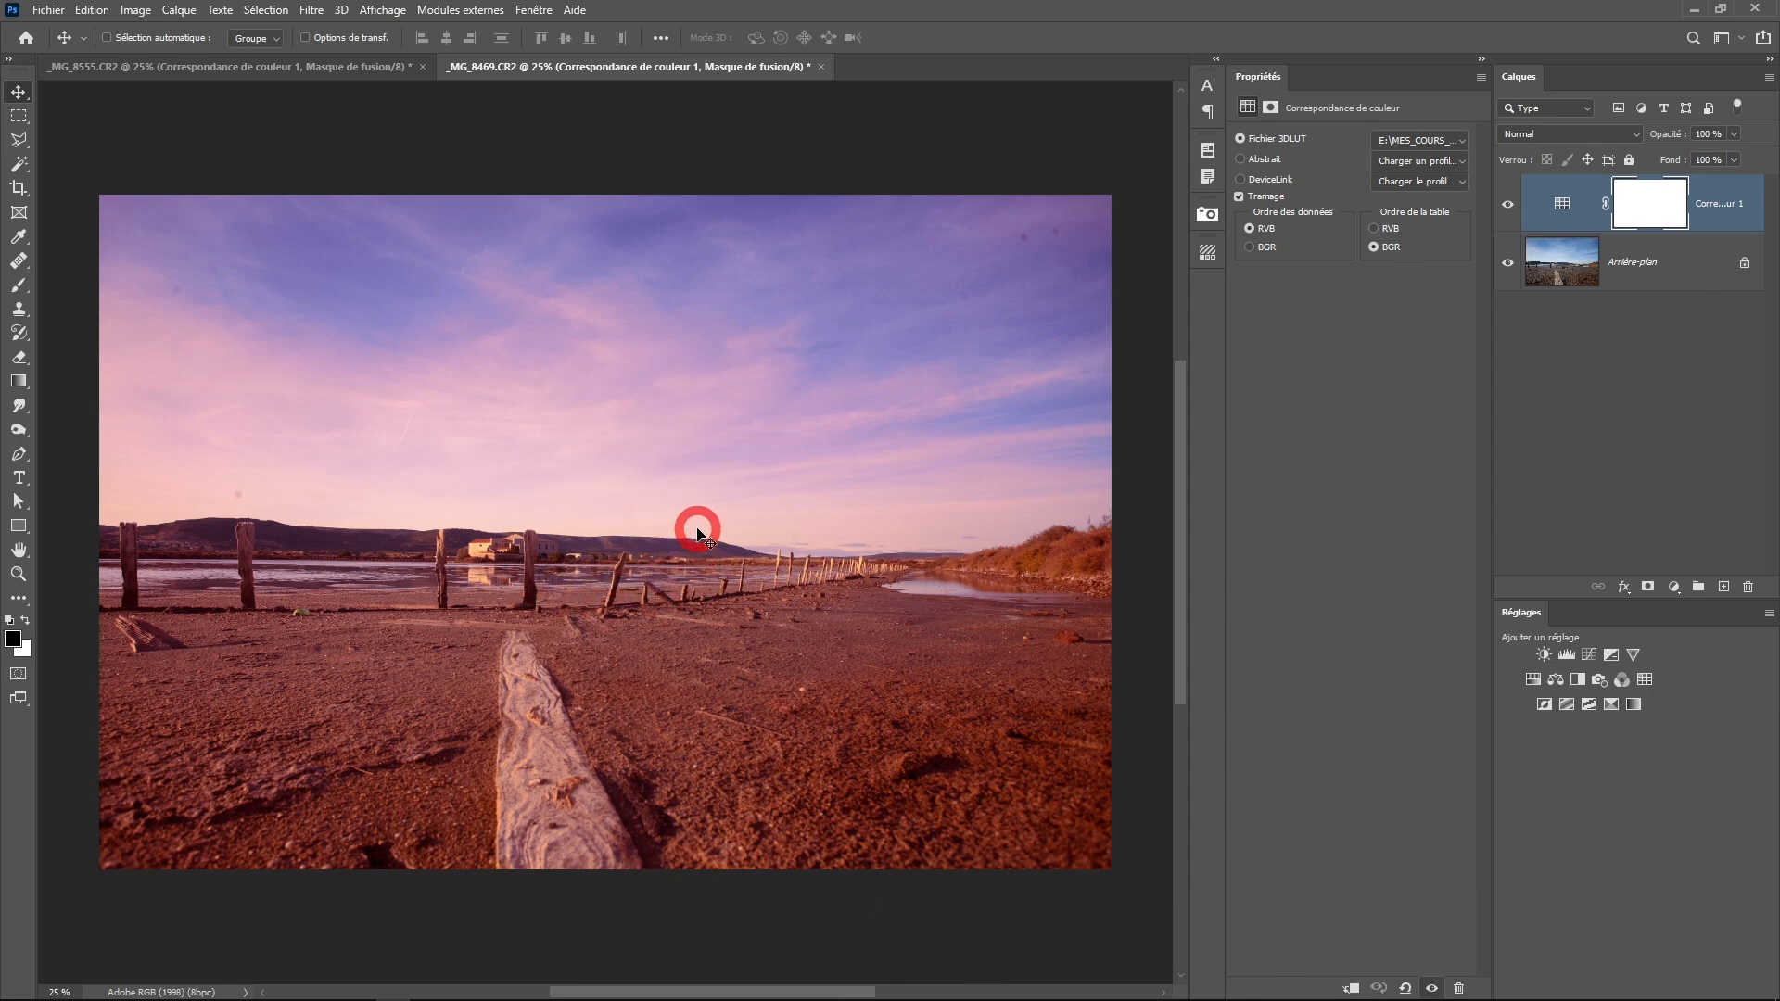
{"action": "left_click", "coordinate": [826, 67]}
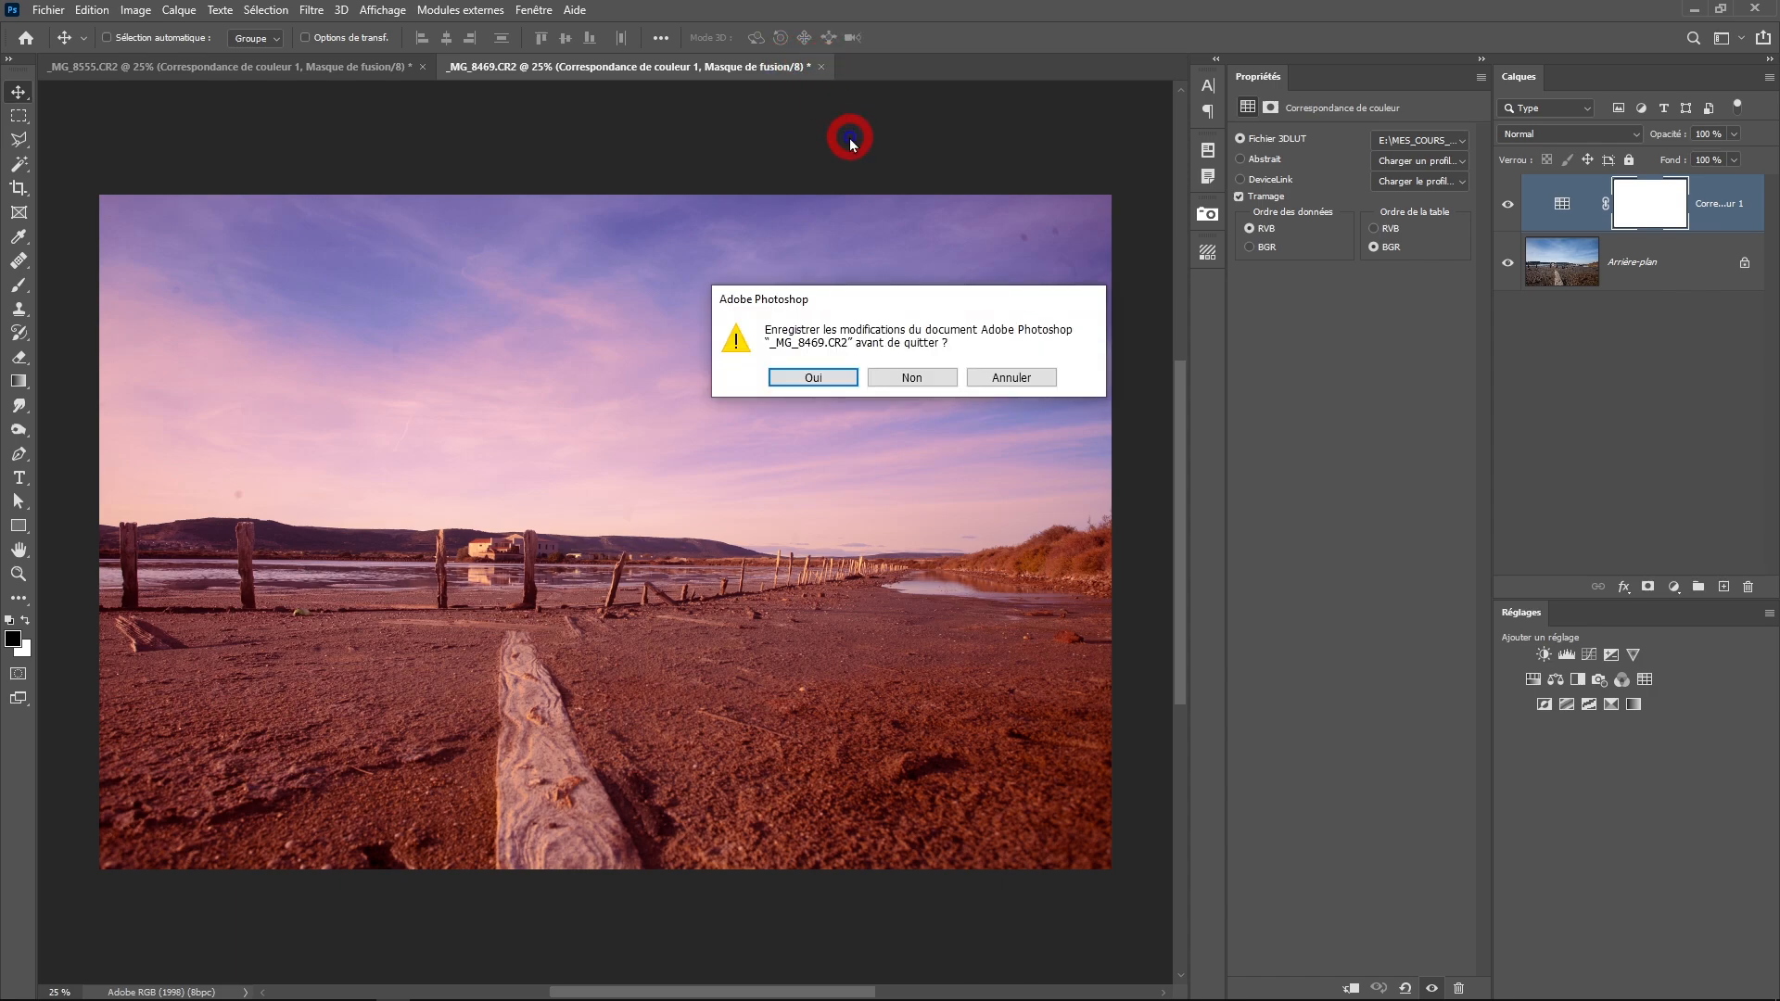
{"action": "left_click", "coordinate": [906, 374]}
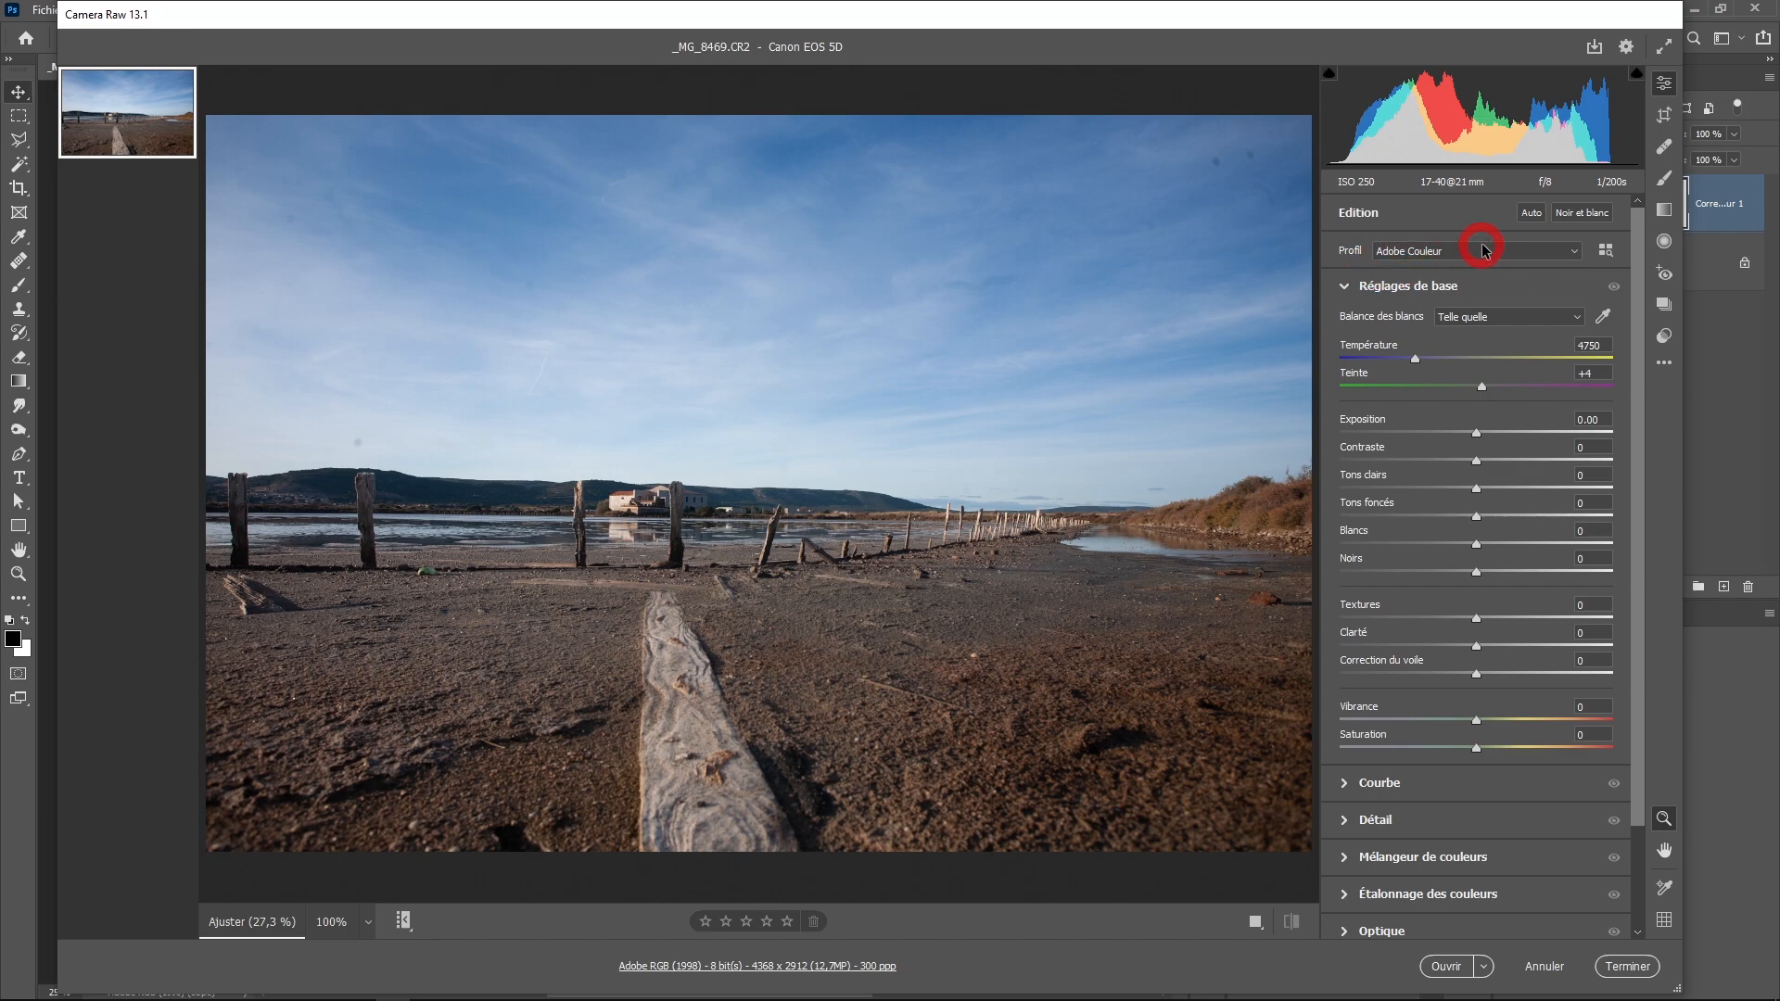
Set the Camera Raw profile of _MG_8469.CR2 to Adobe Standard and collapse the Adobe Raw profile group
{"action": "left_click", "coordinate": [1606, 252]}
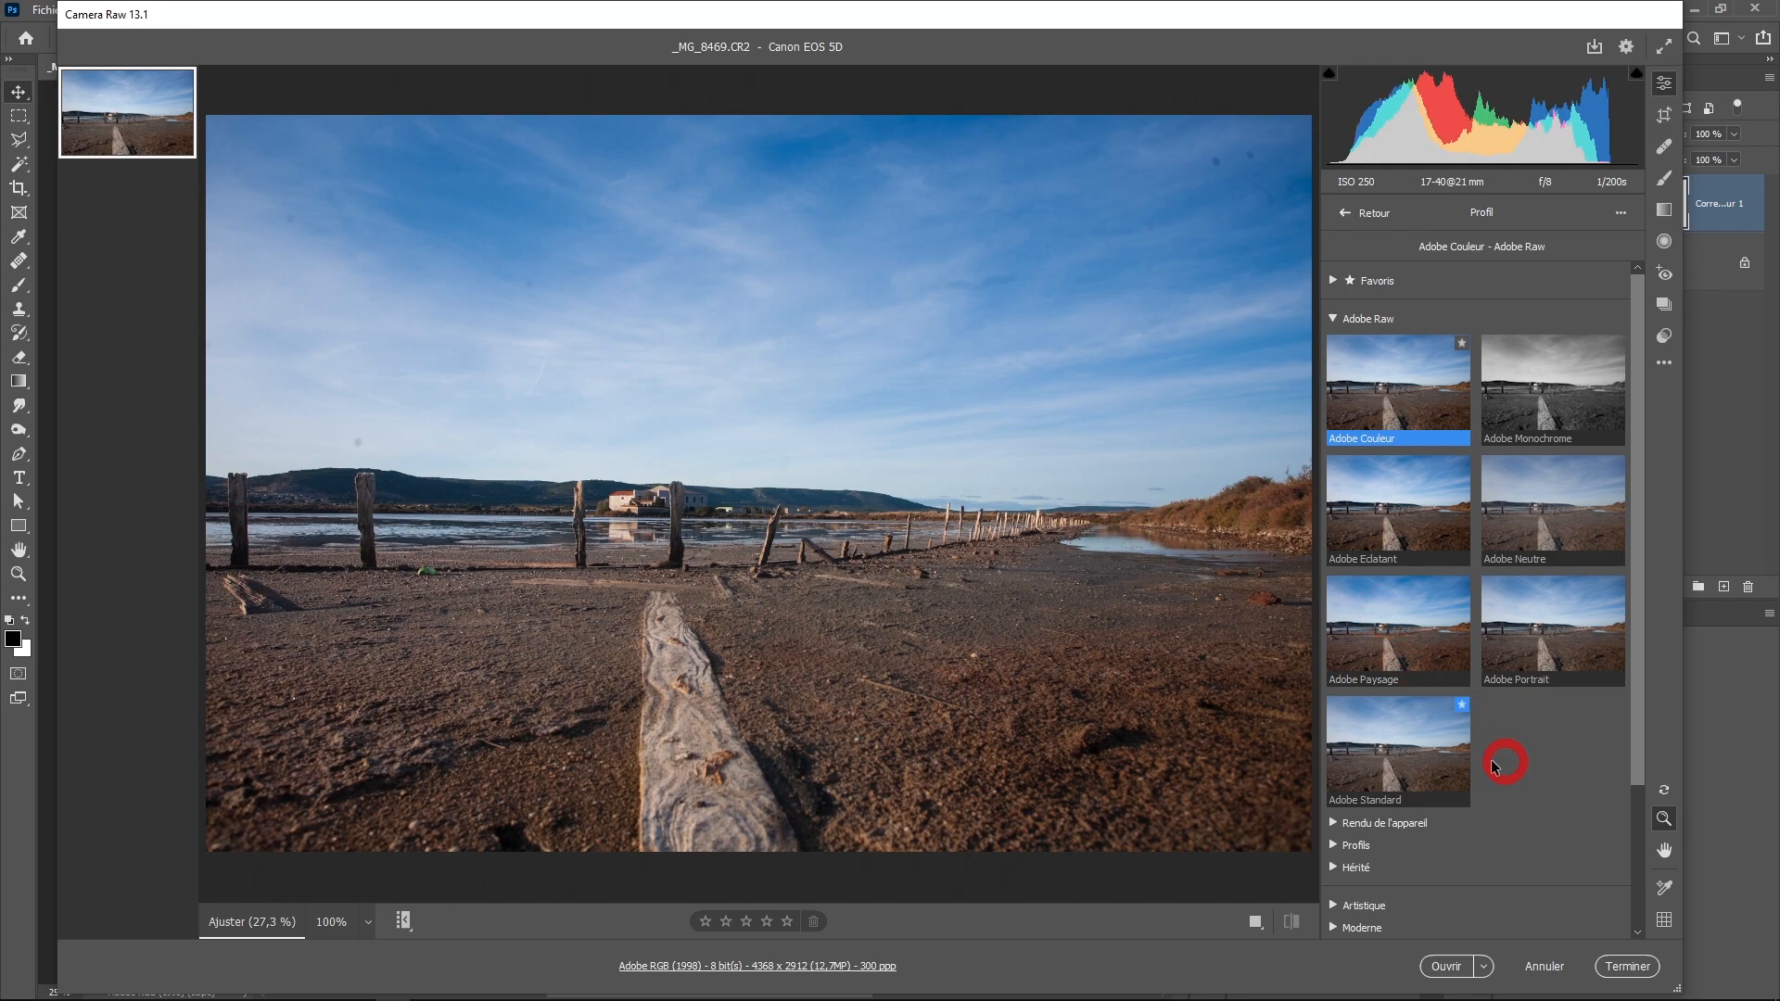
{"action": "left_click", "coordinate": [1398, 760]}
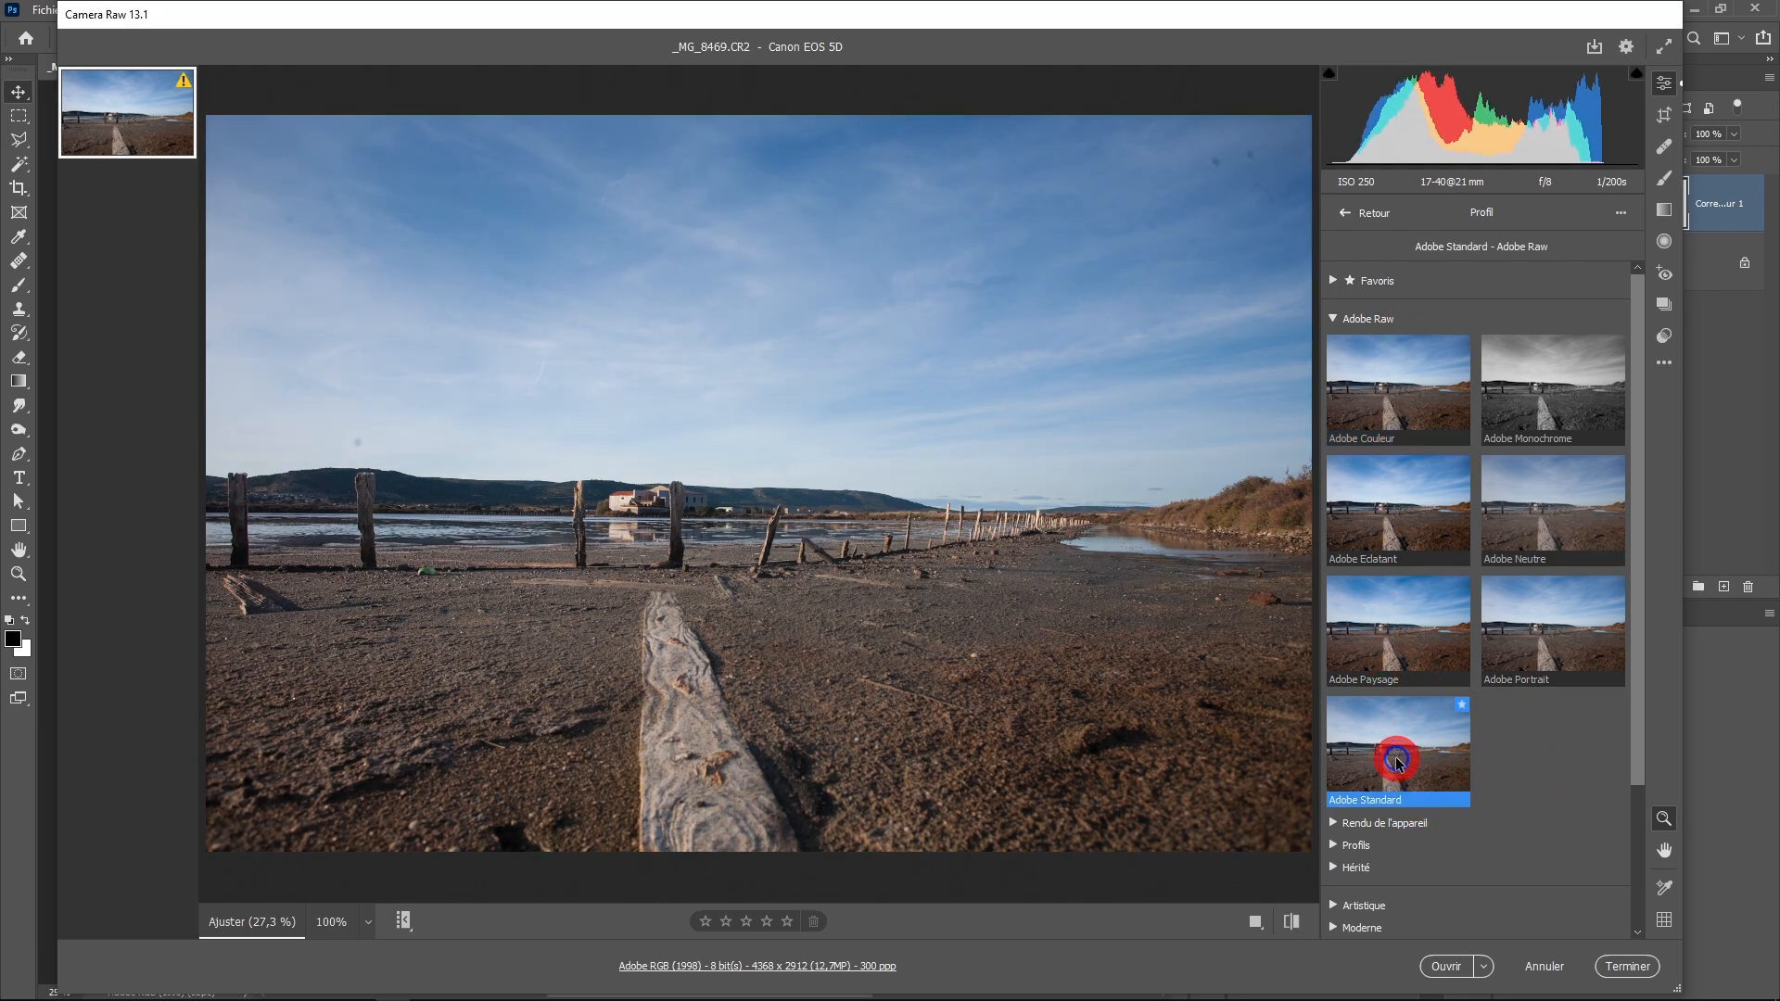
{"action": "left_click", "coordinate": [1334, 319]}
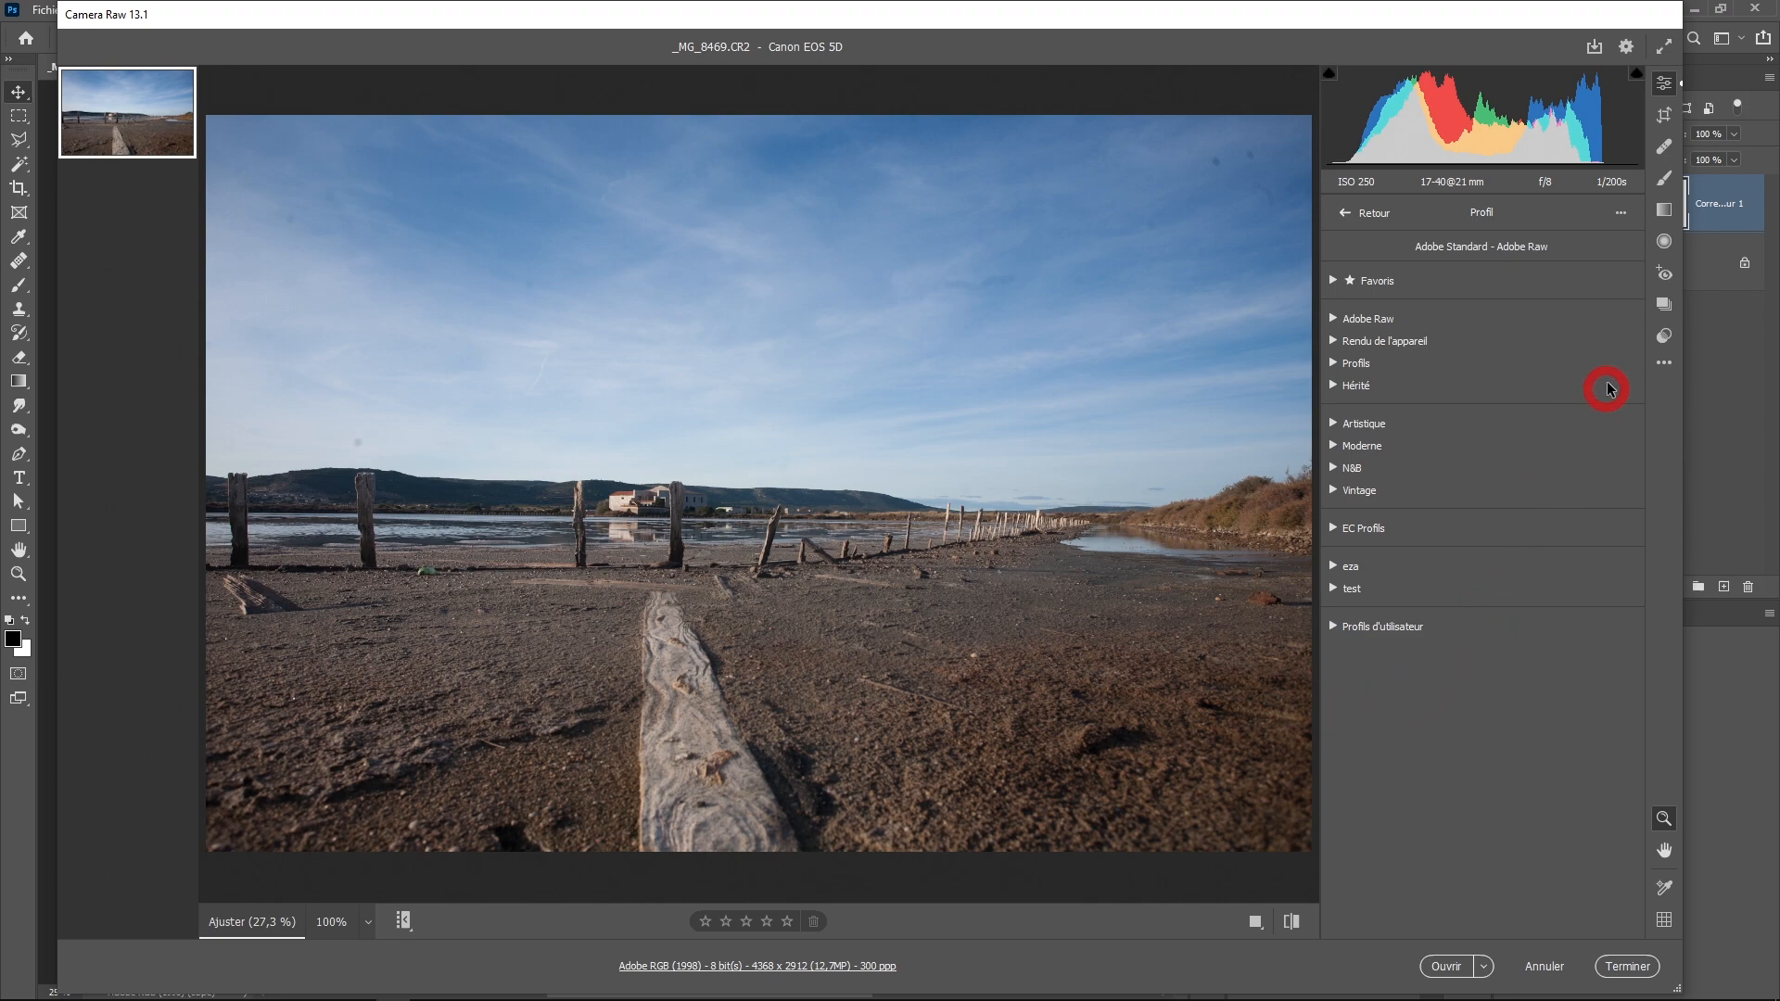
Start a new Camera Raw profile named "Coucher de soleil" and load "Coucher de soleil 02.CUBE" as its color lookup table
{"action": "left_click", "coordinate": [1664, 338]}
{"action": "left_click", "coordinate": [1591, 214]}
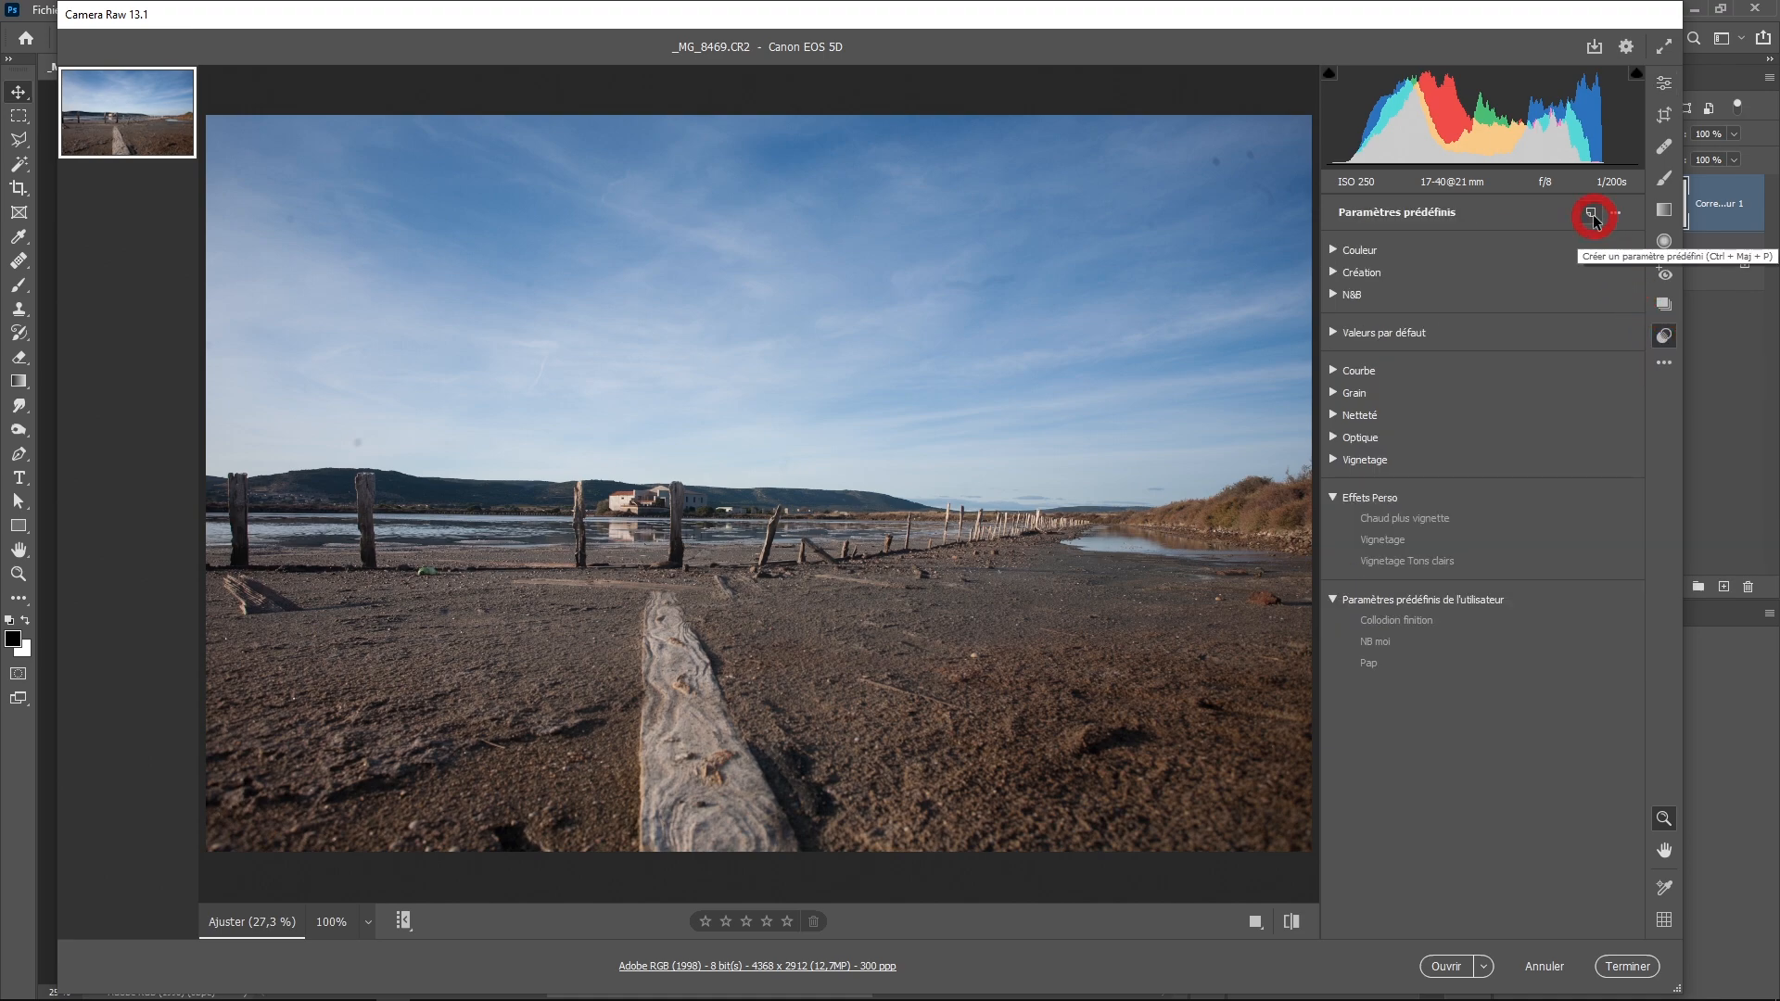
{"action": "key", "text": "alt"}
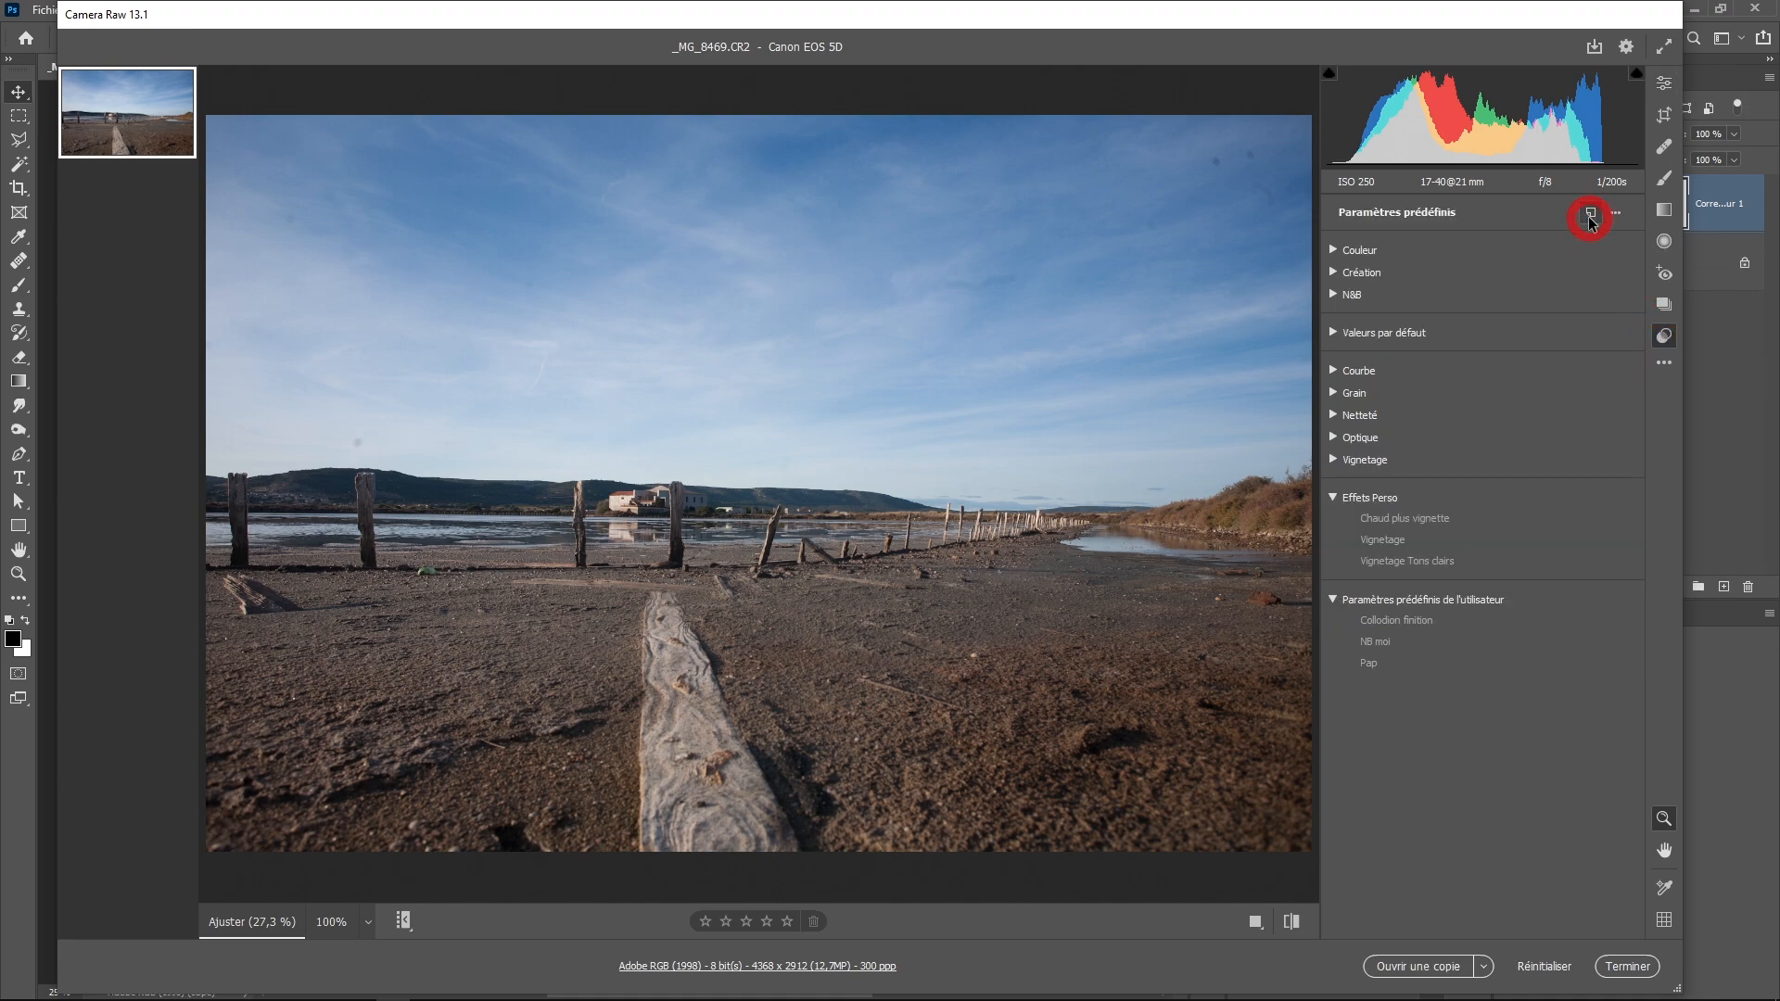
{"action": "left_click", "coordinate": [1591, 219], "text": "alt"}
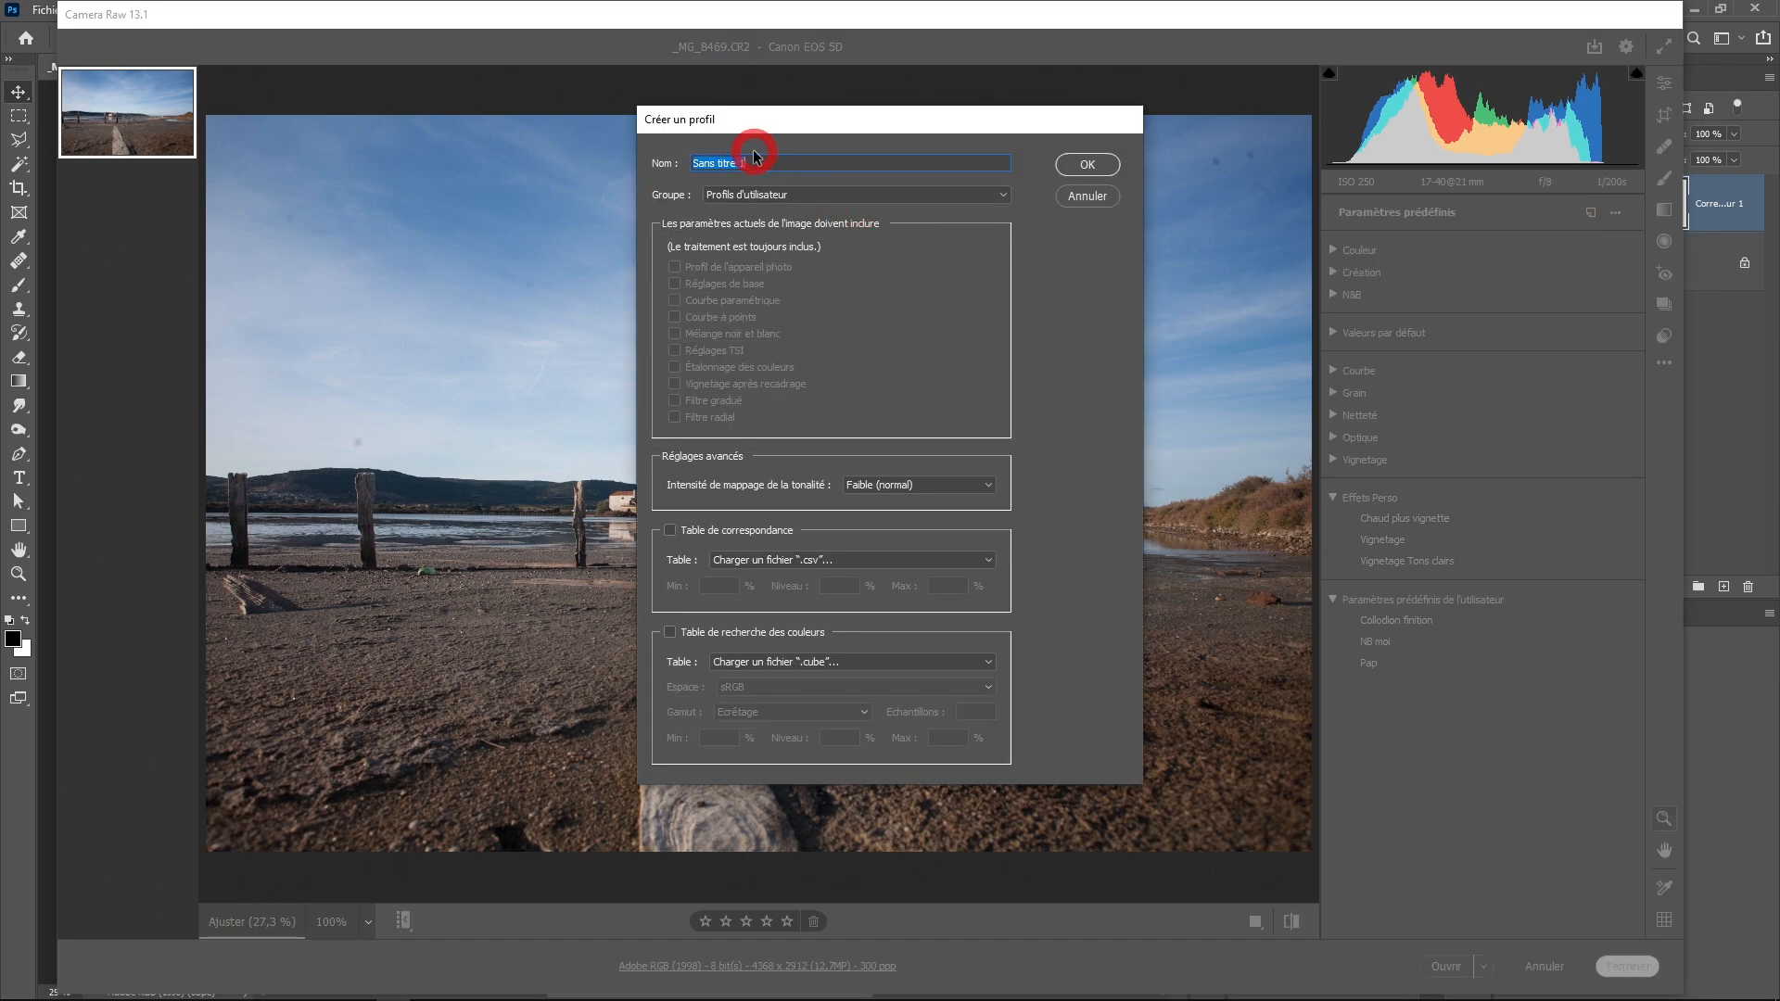
{"action": "type", "text": "Coucher de soleil"}
{"action": "left_click", "coordinate": [742, 658]}
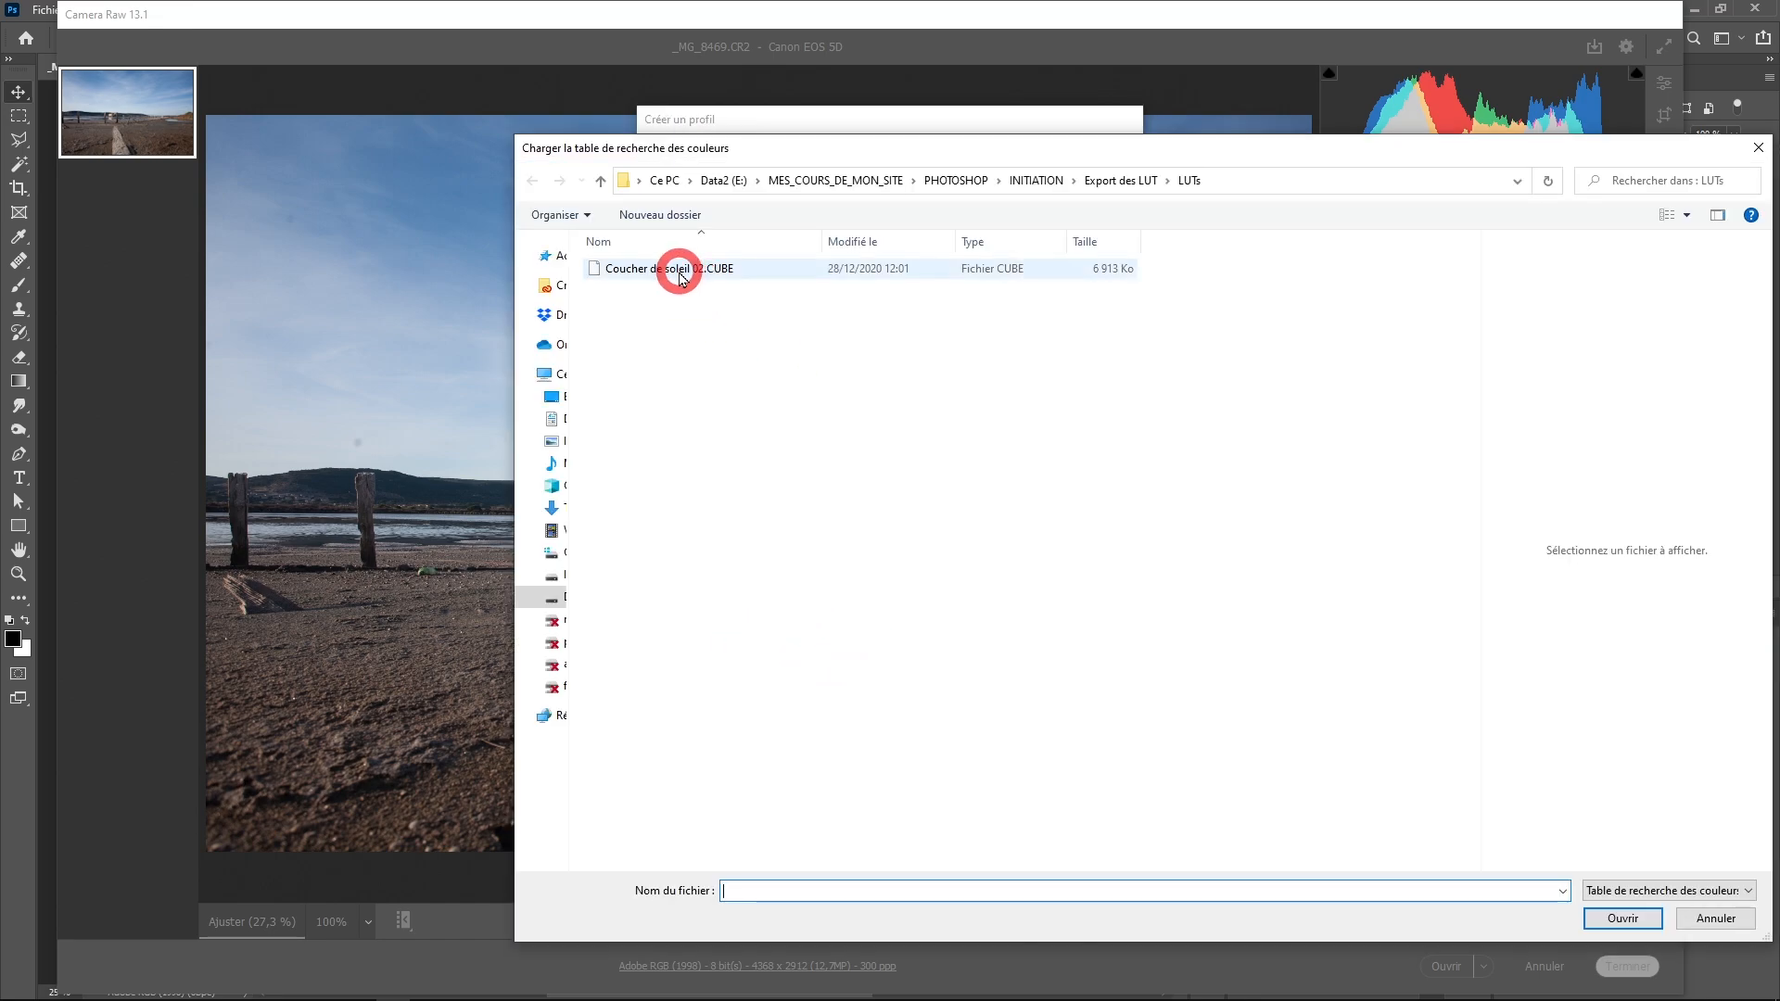
{"action": "left_click", "coordinate": [686, 270]}
{"action": "double_click", "coordinate": [717, 291]}
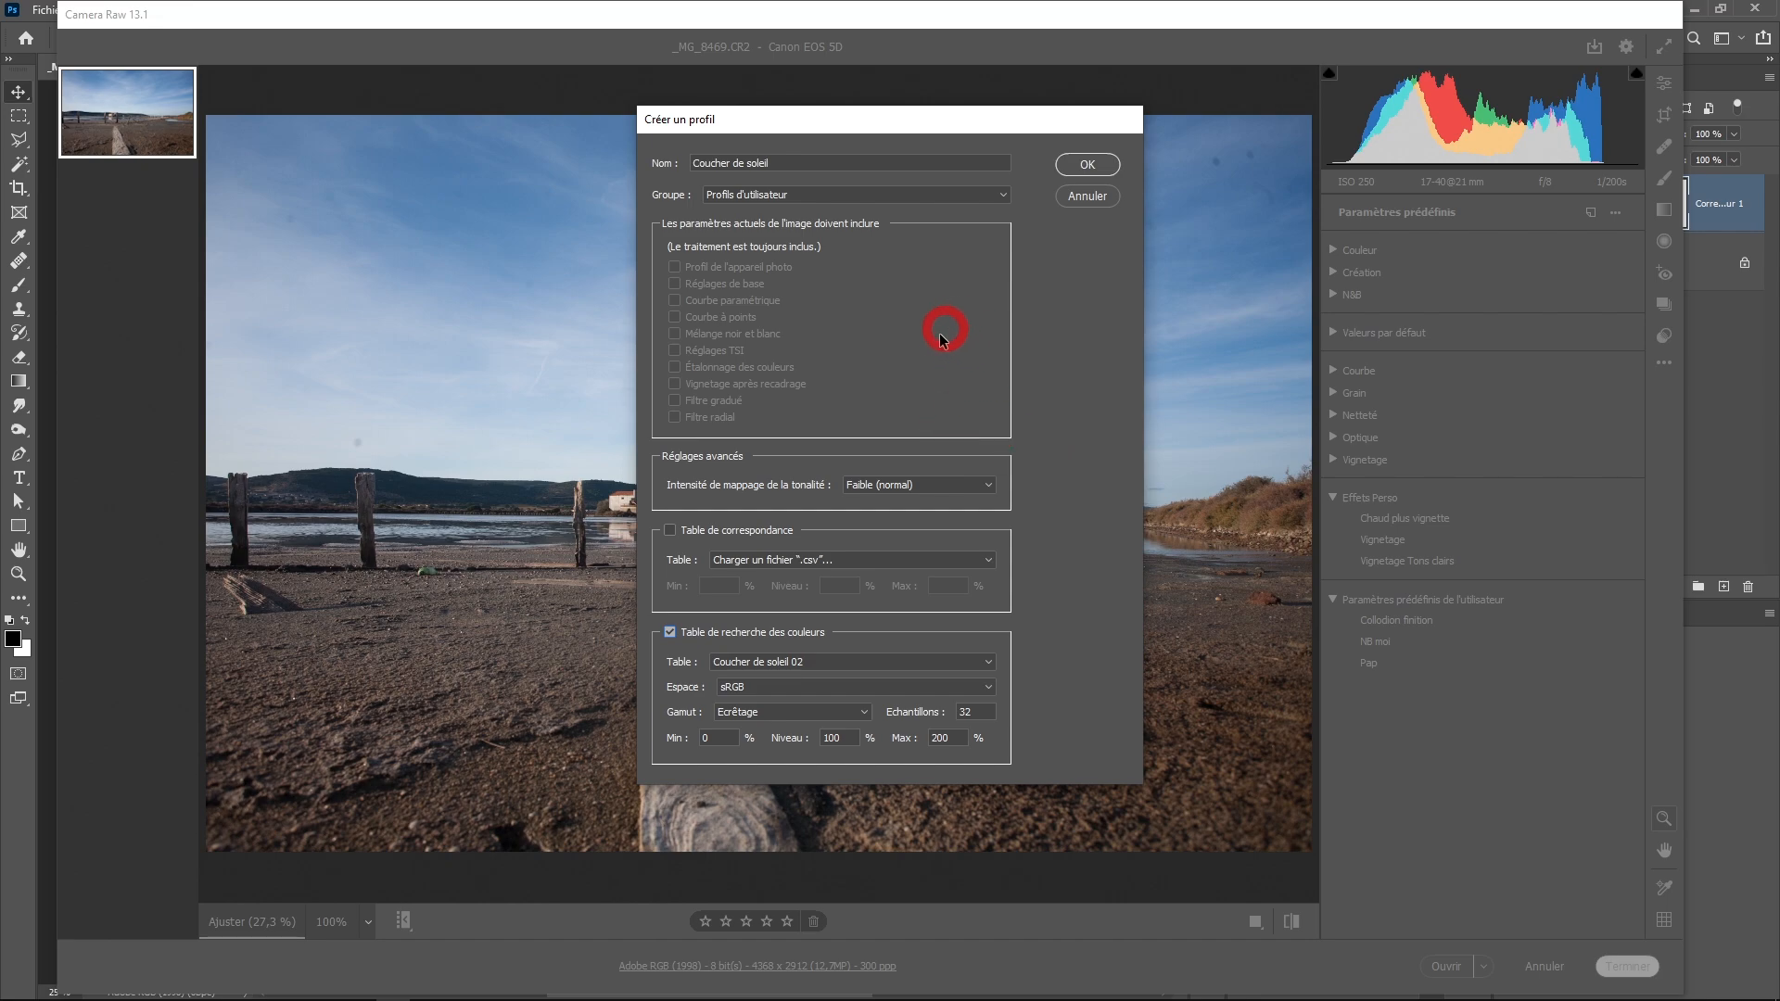
Set the lookup table's color space to Adobe RGB, keep the gamut on Ecrêtage, and save the profile
{"action": "left_click", "coordinate": [806, 688]}
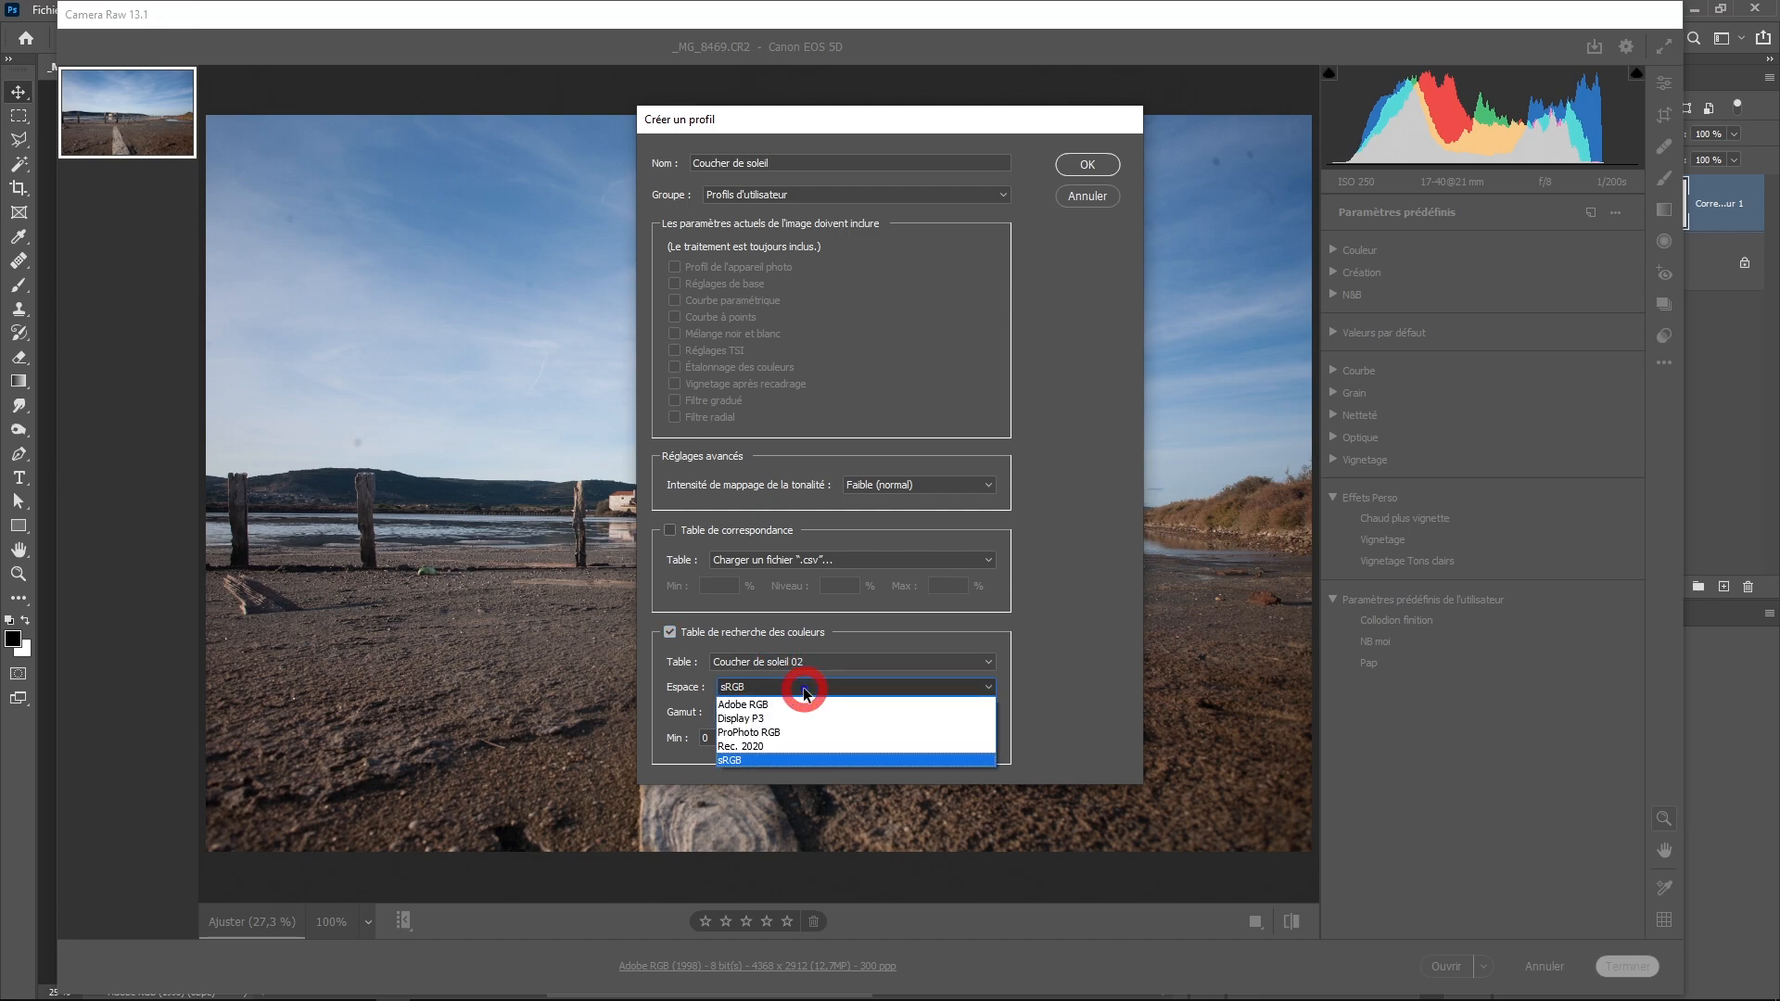
{"action": "left_click", "coordinate": [796, 706]}
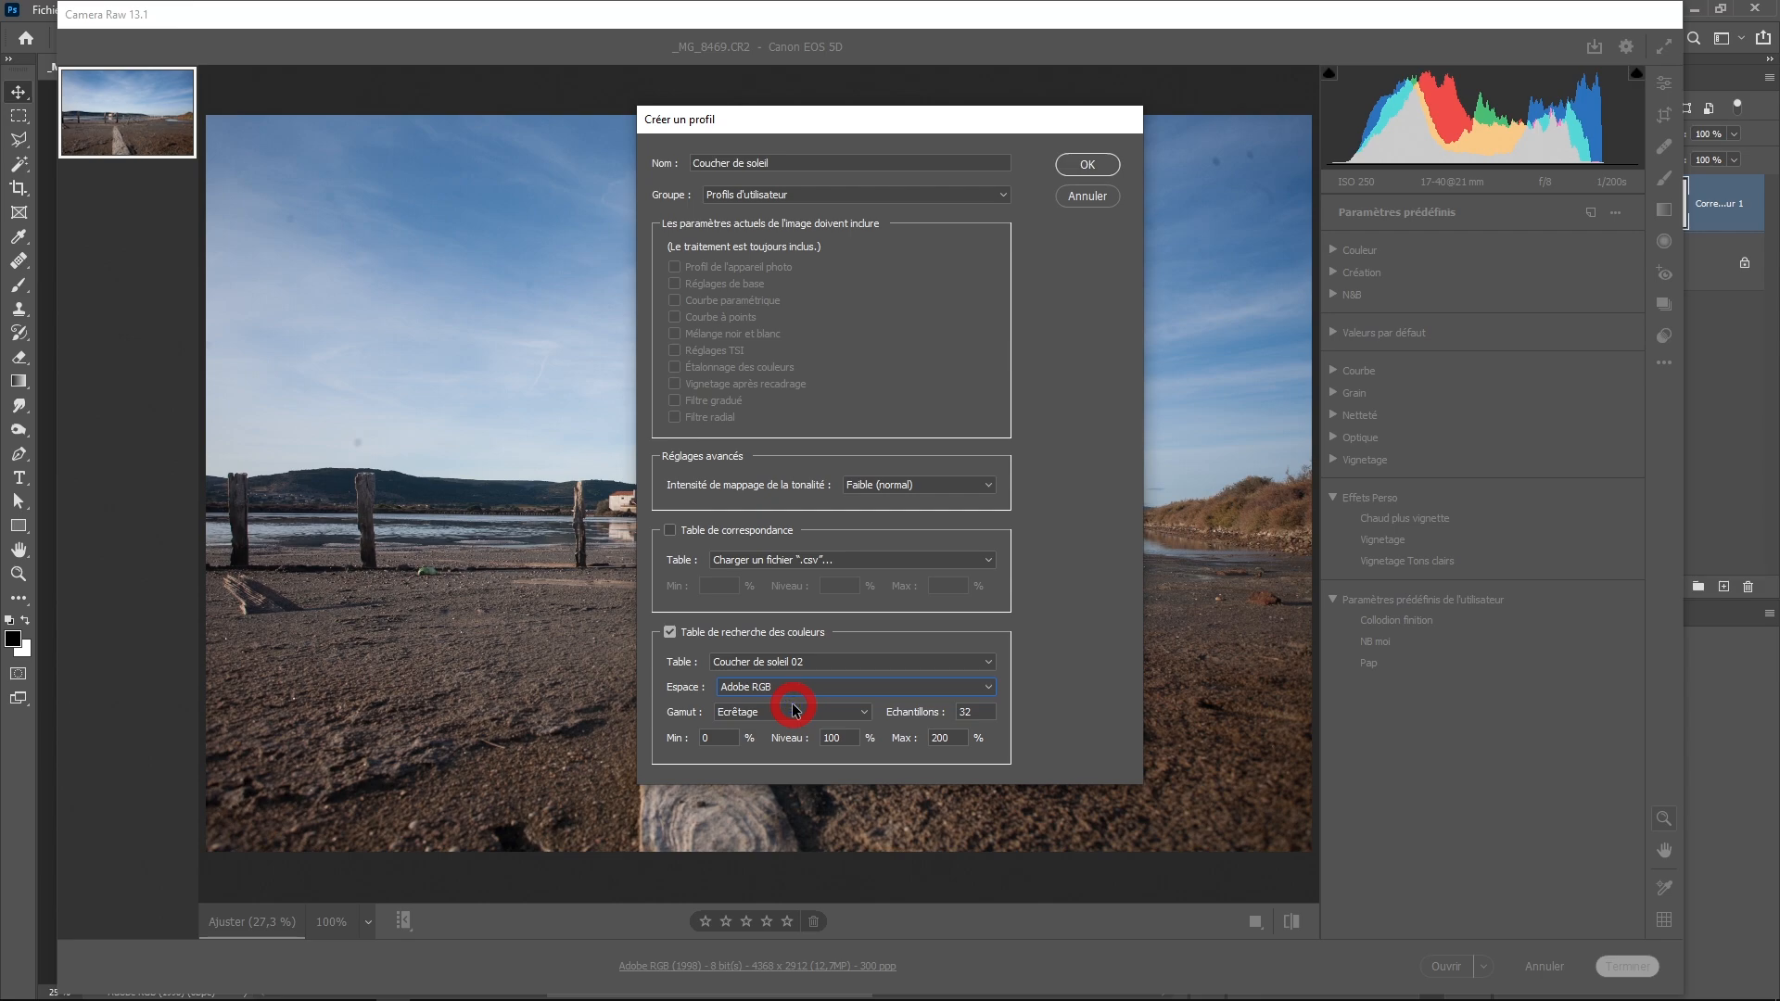
{"action": "left_click", "coordinate": [790, 713]}
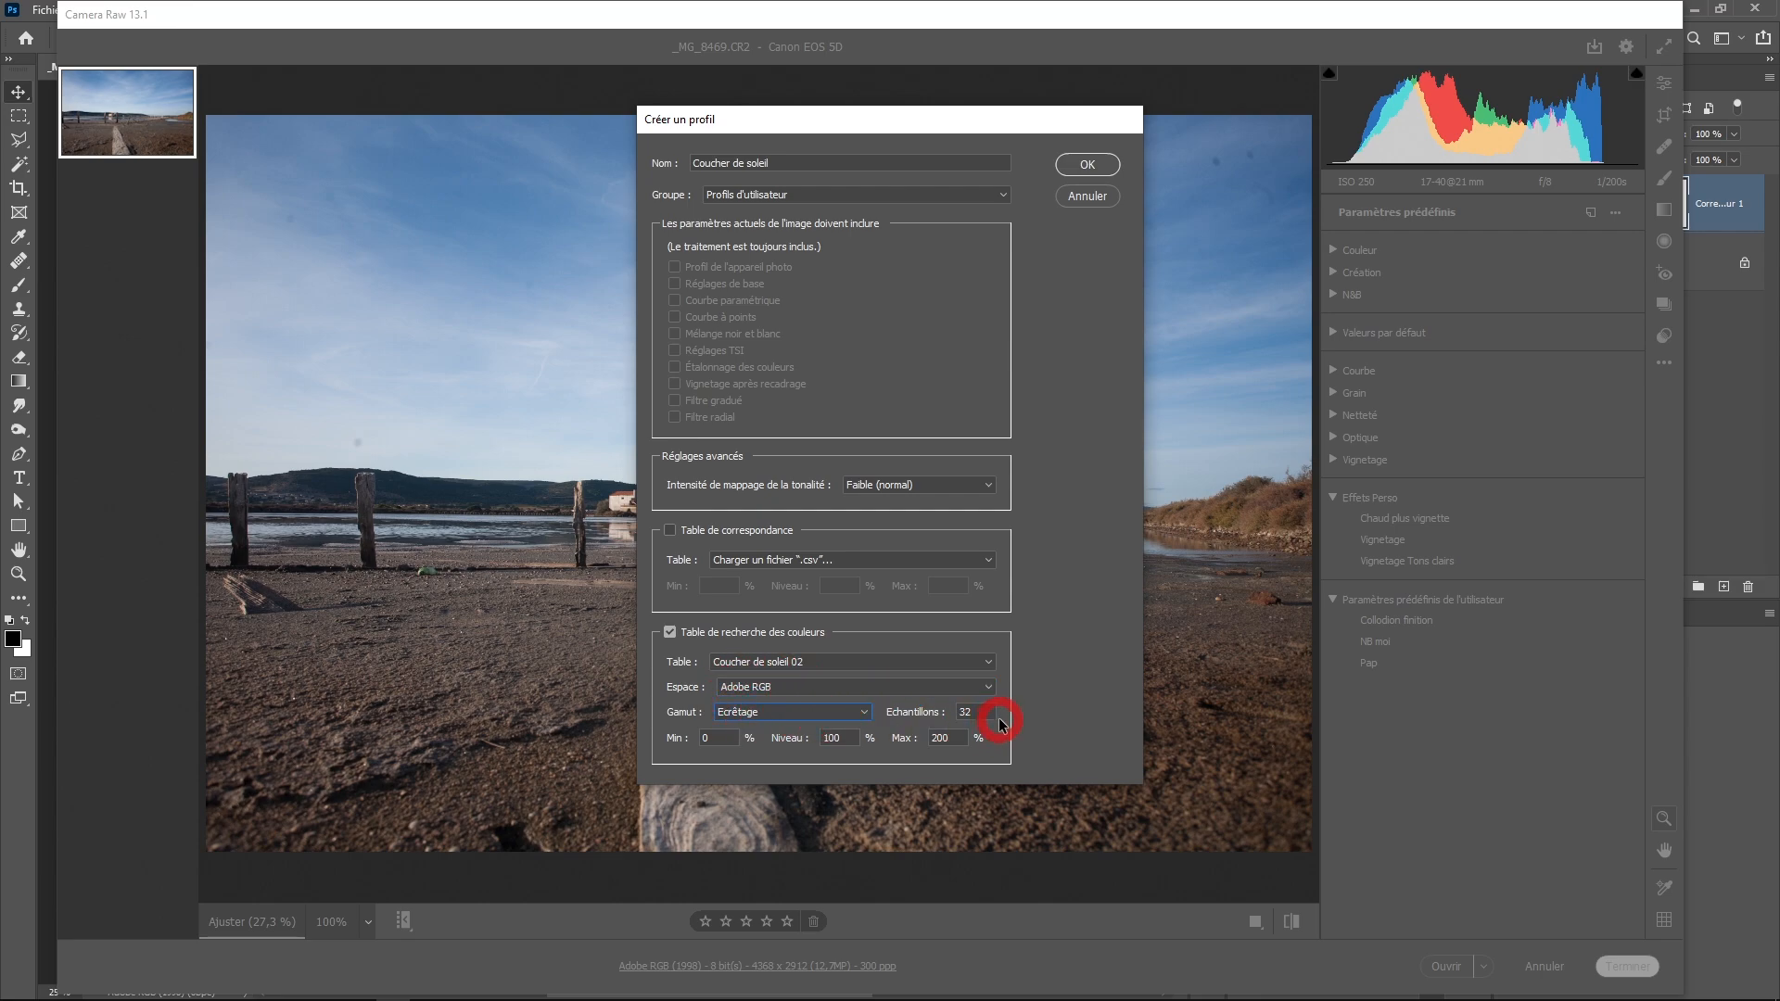
{"action": "key", "text": "Tab"}
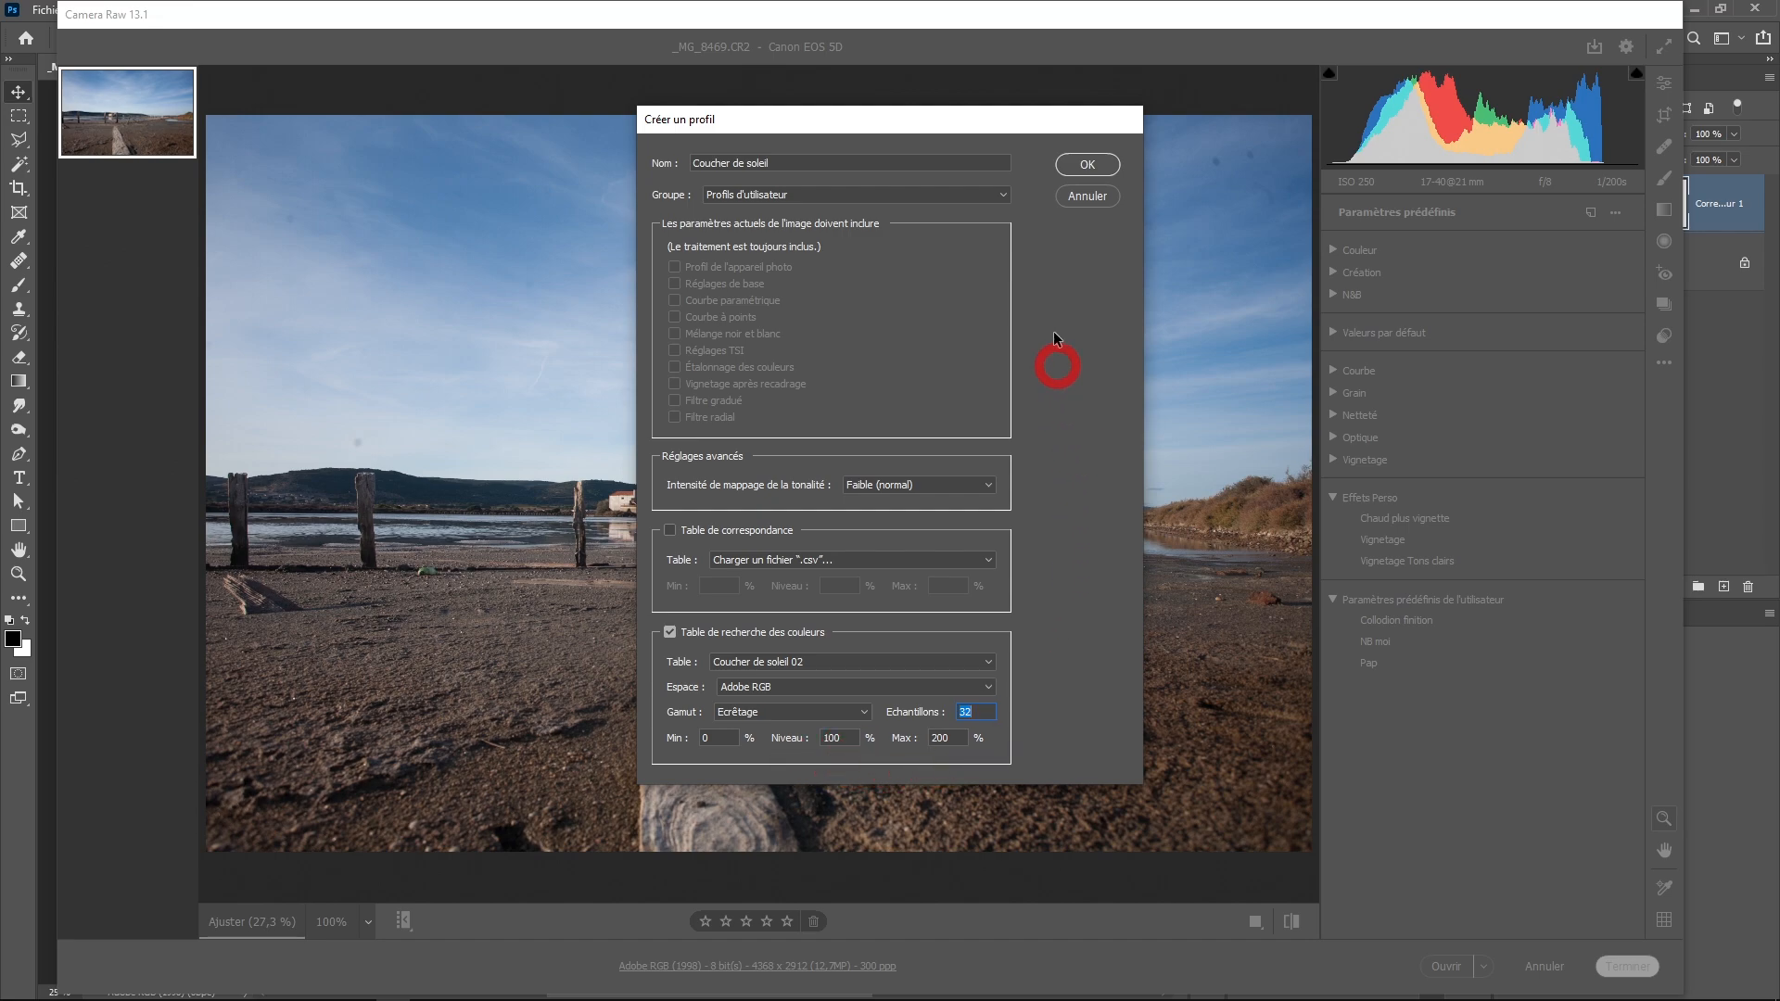
{"action": "left_click", "coordinate": [1081, 164]}
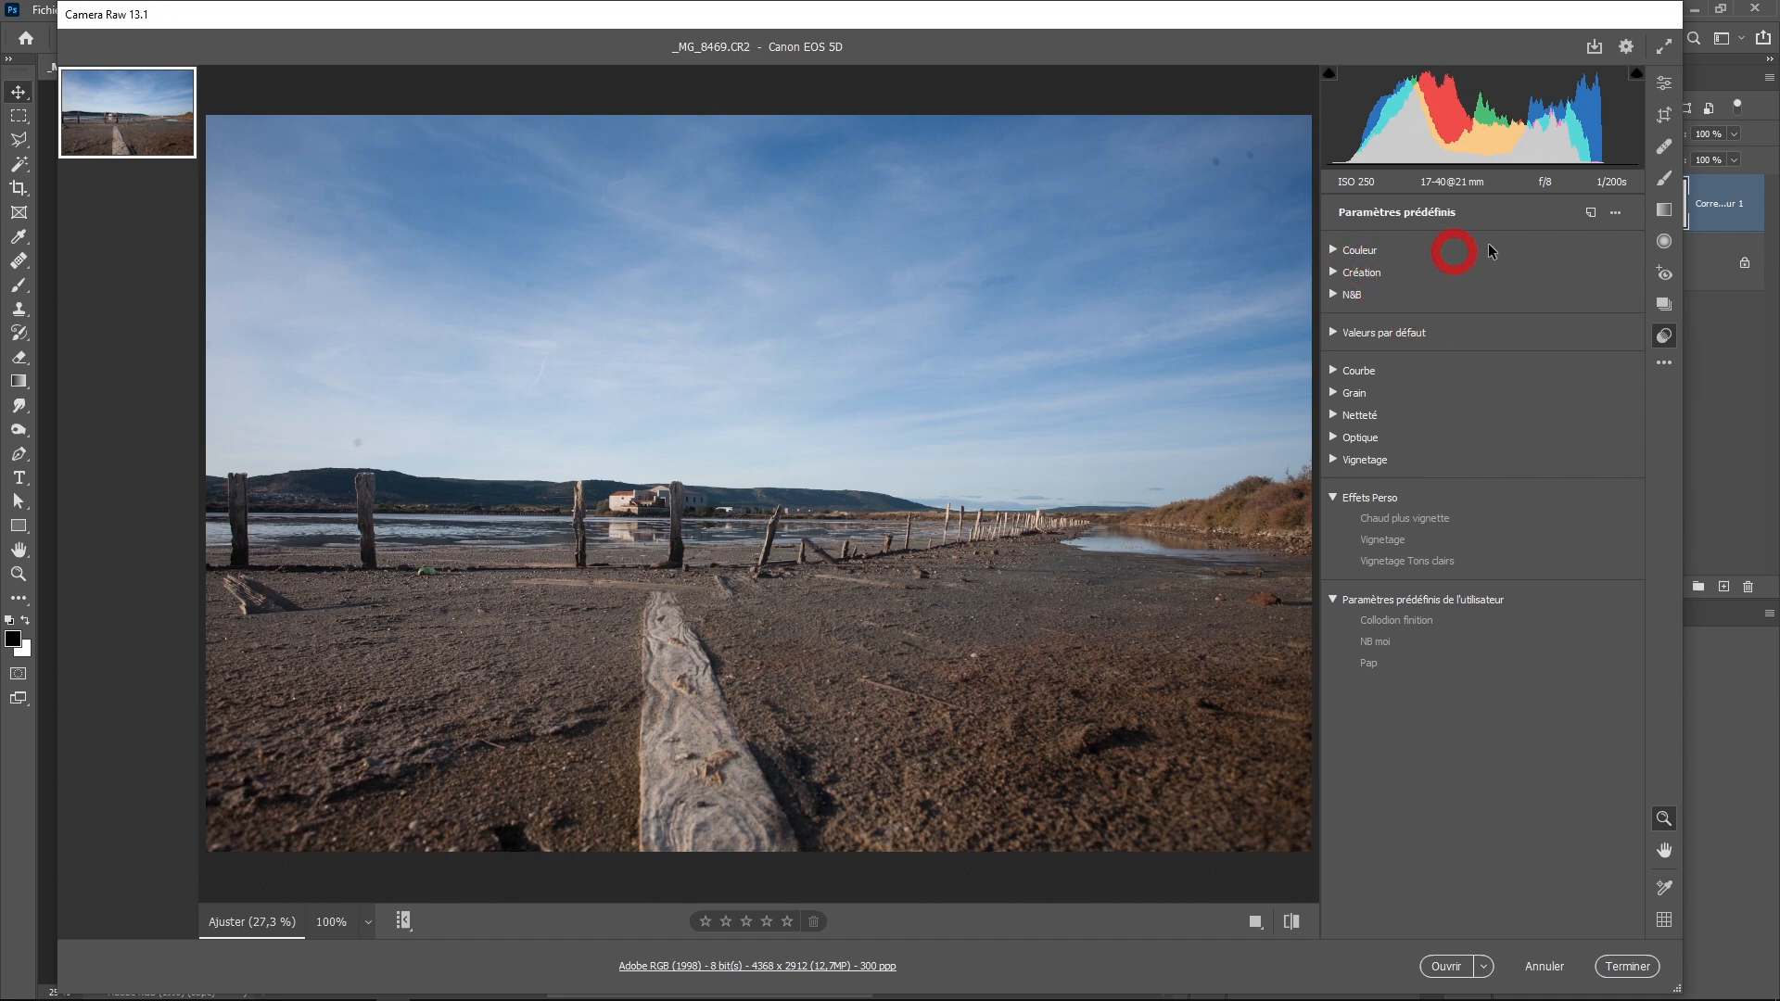
Apply the "Coucher de soleil" user profile to the raw photo and set its exposure to -0.05
{"action": "left_click", "coordinate": [1666, 82]}
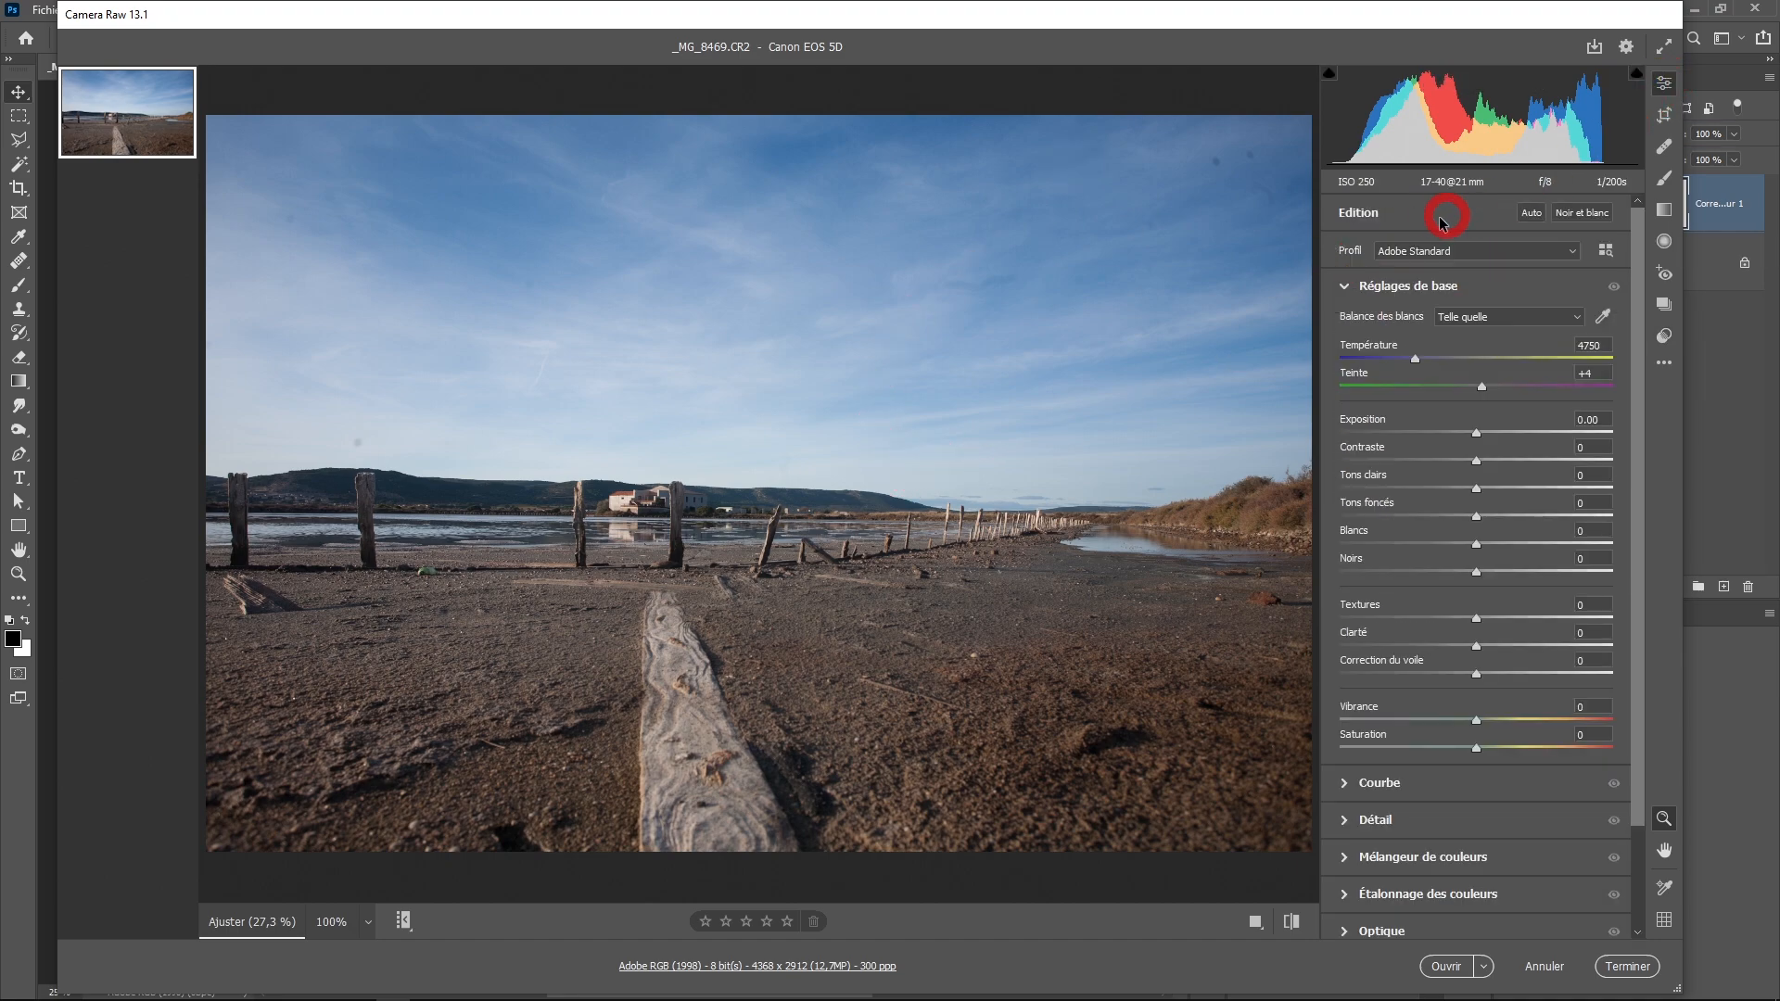
{"action": "left_click", "coordinate": [1609, 253]}
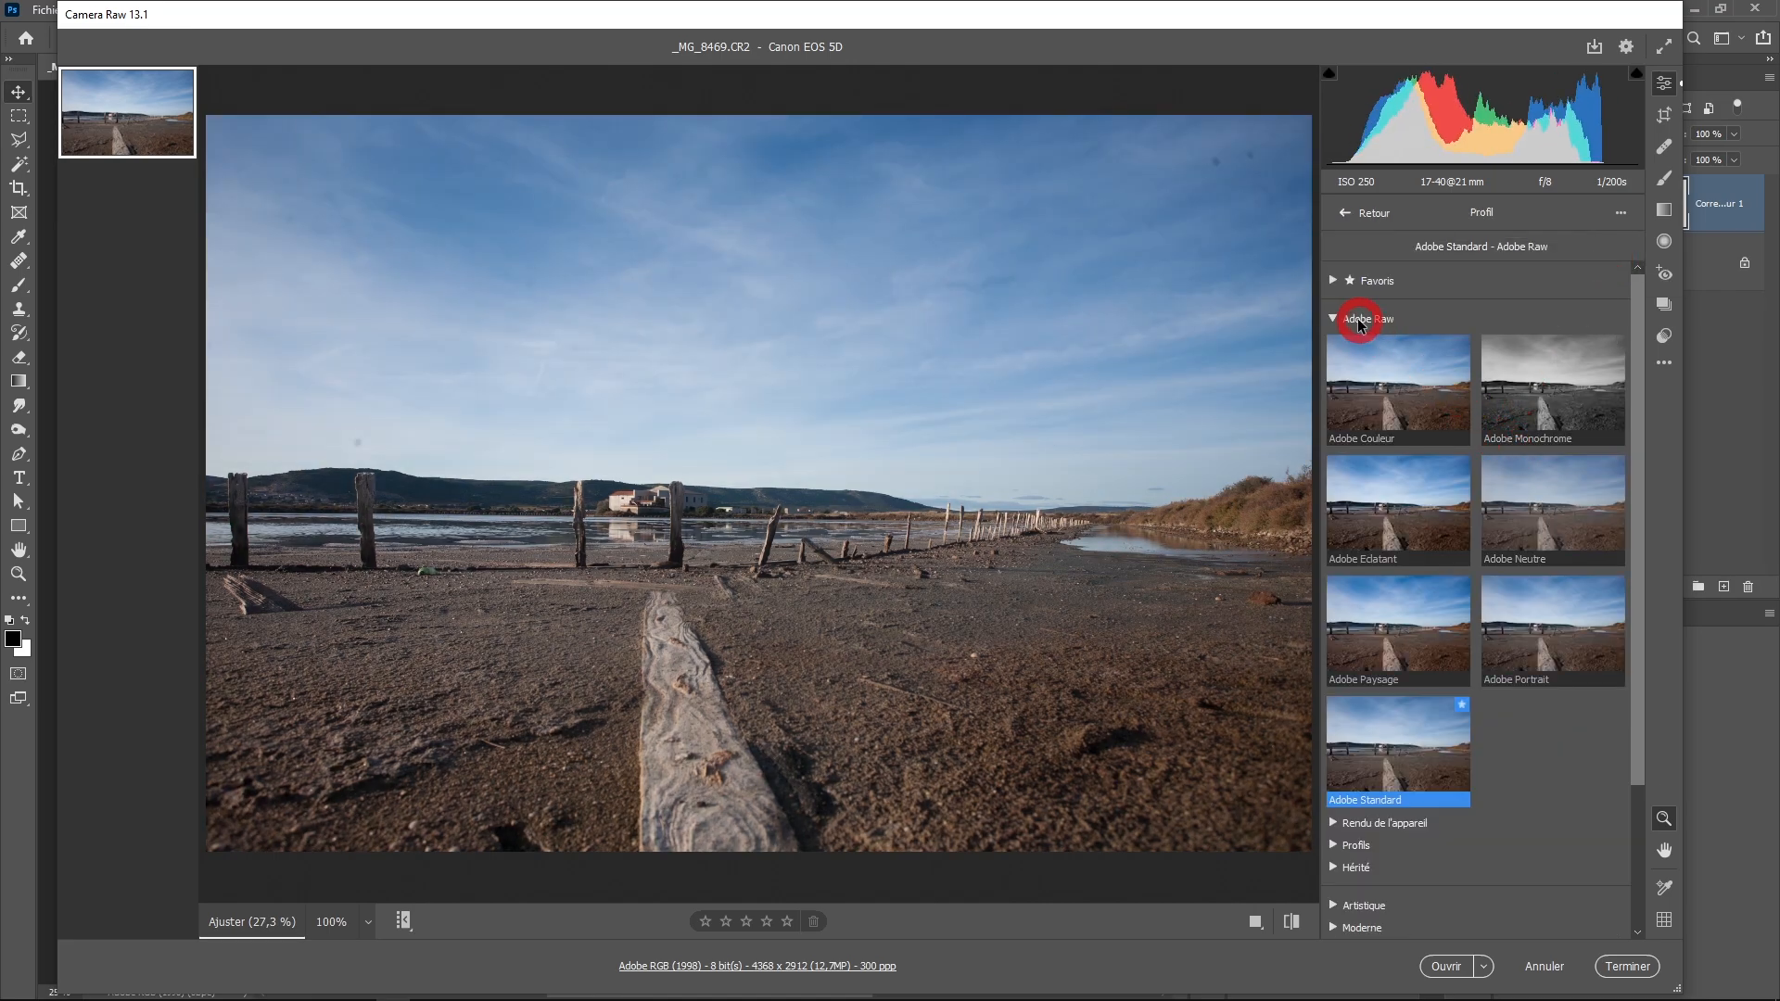
{"action": "left_click", "coordinate": [1334, 319]}
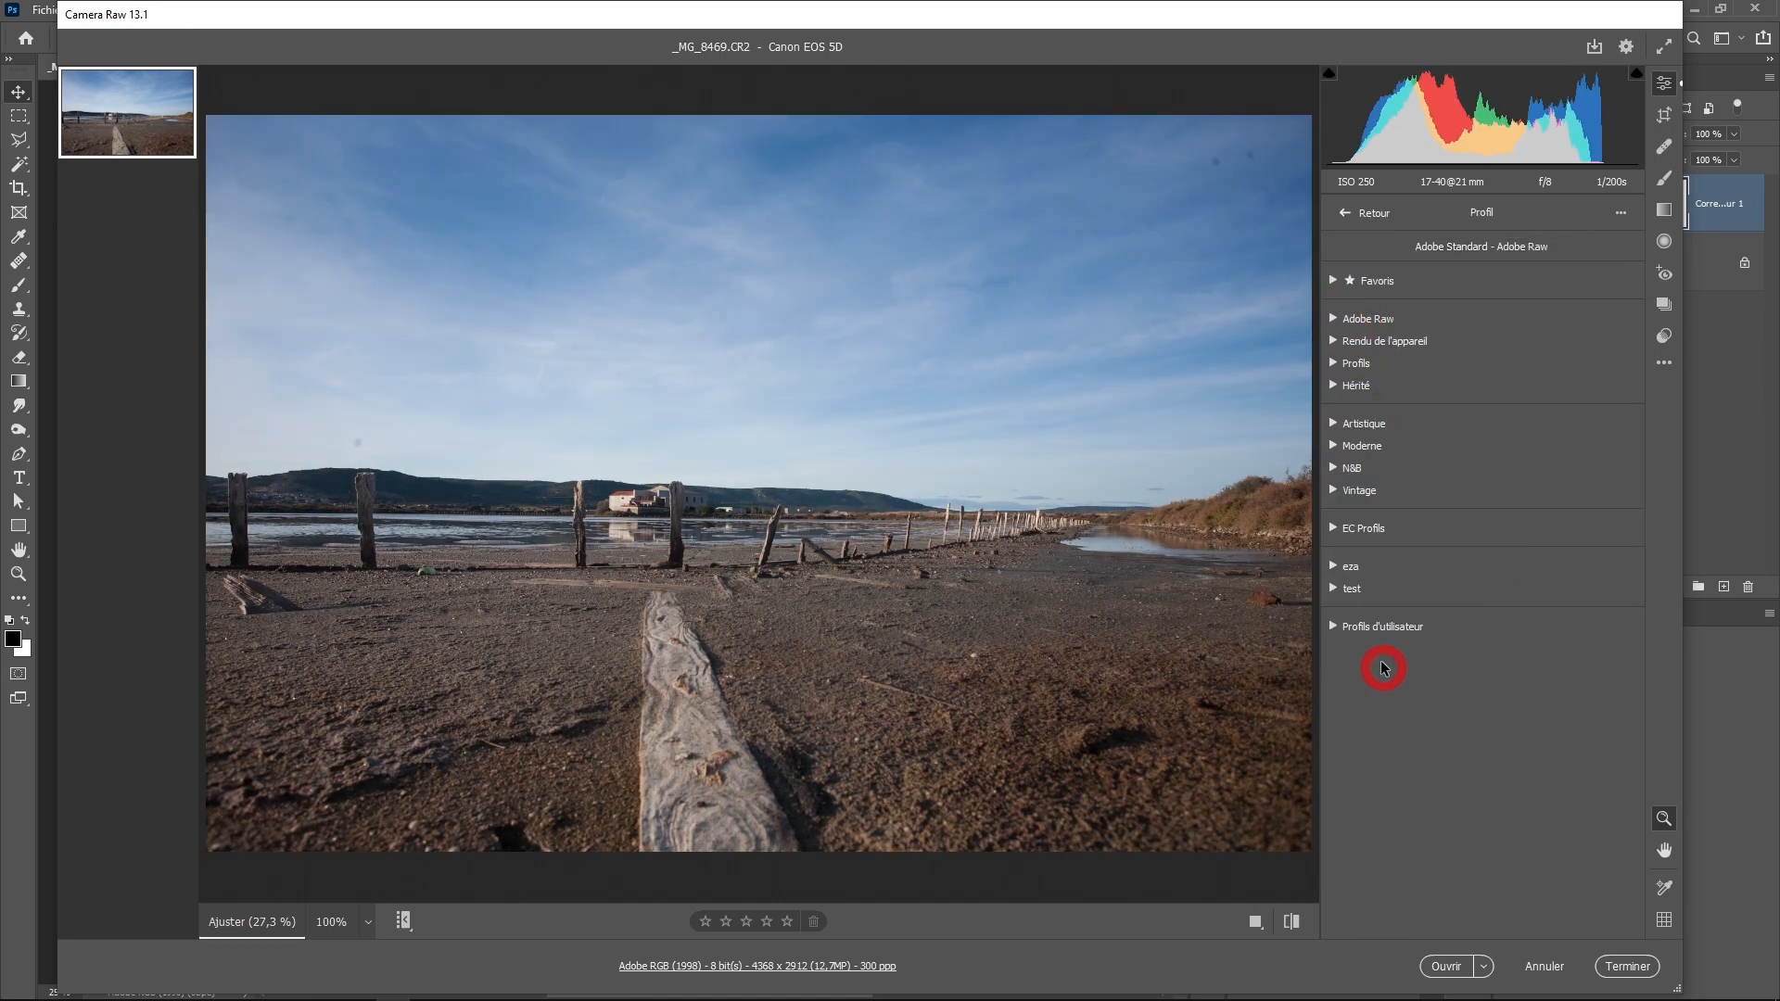
{"action": "left_click", "coordinate": [1371, 627]}
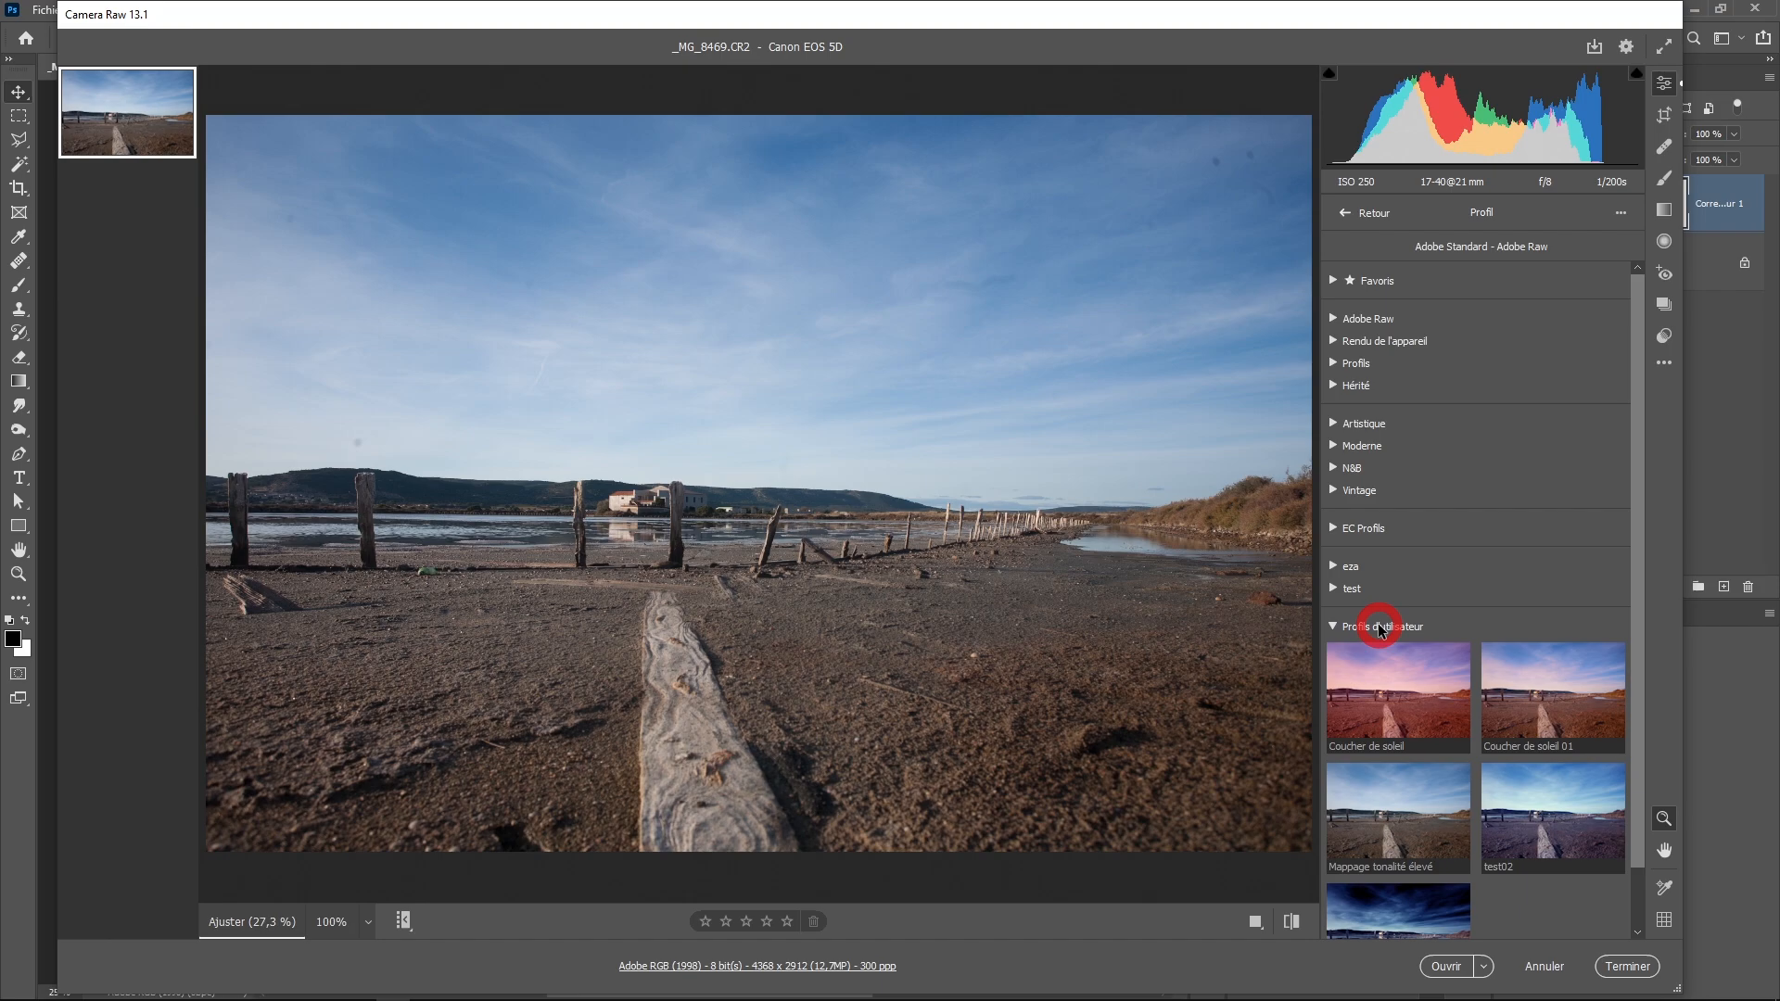
{"action": "left_click", "coordinate": [1391, 695]}
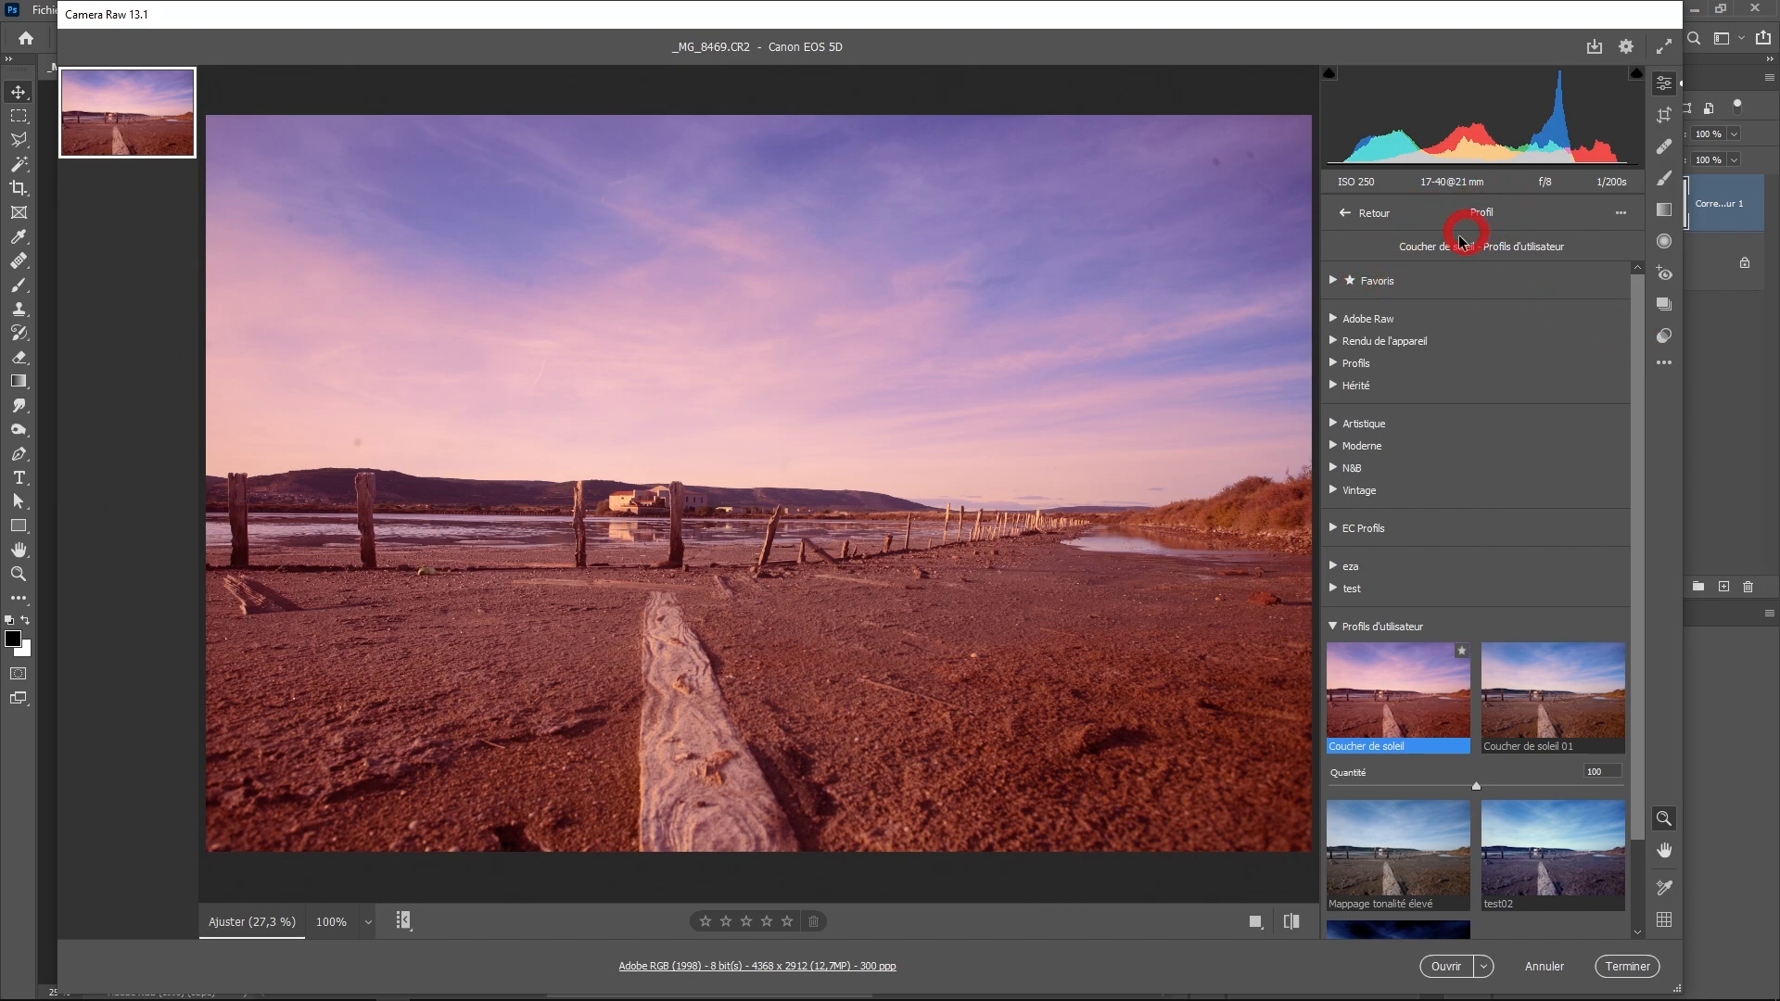
{"action": "left_click", "coordinate": [1359, 212]}
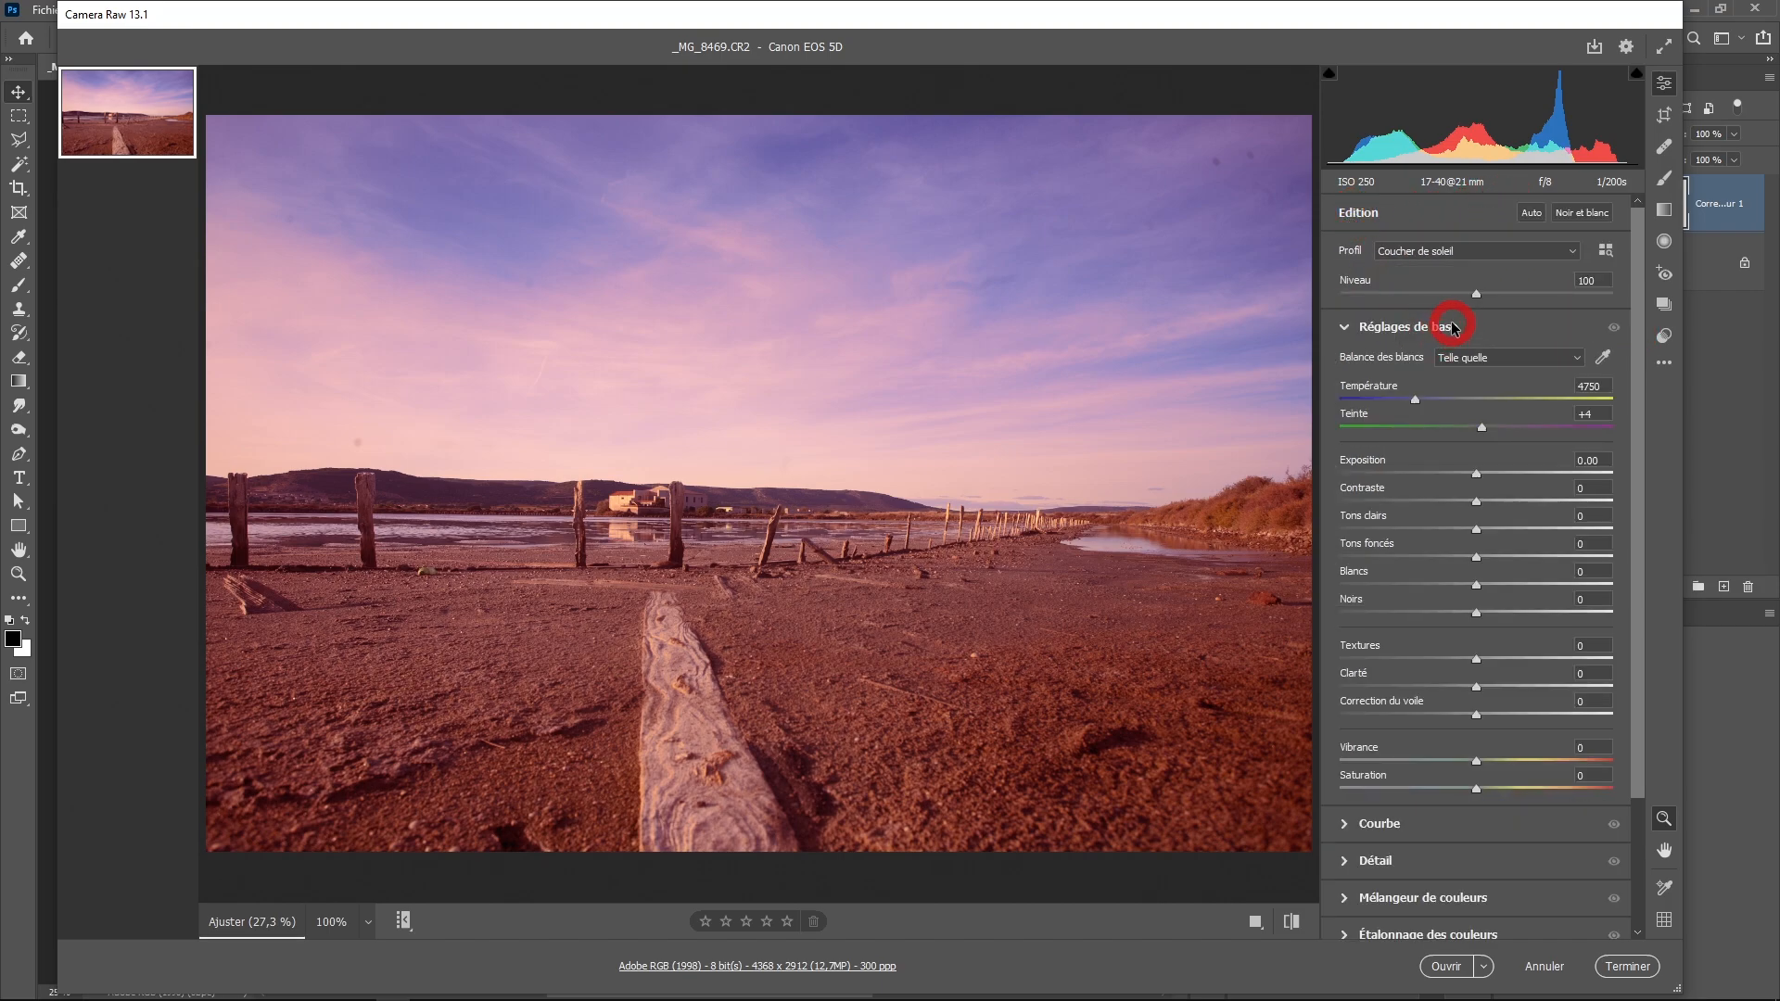
{"action": "mouse_move", "coordinate": [1476, 473]}
{"action": "left_mouse_down"}
{"action": "mouse_move", "coordinate": [1459, 469]}
{"action": "mouse_move", "coordinate": [1476, 468]}
{"action": "left_mouse_up"}
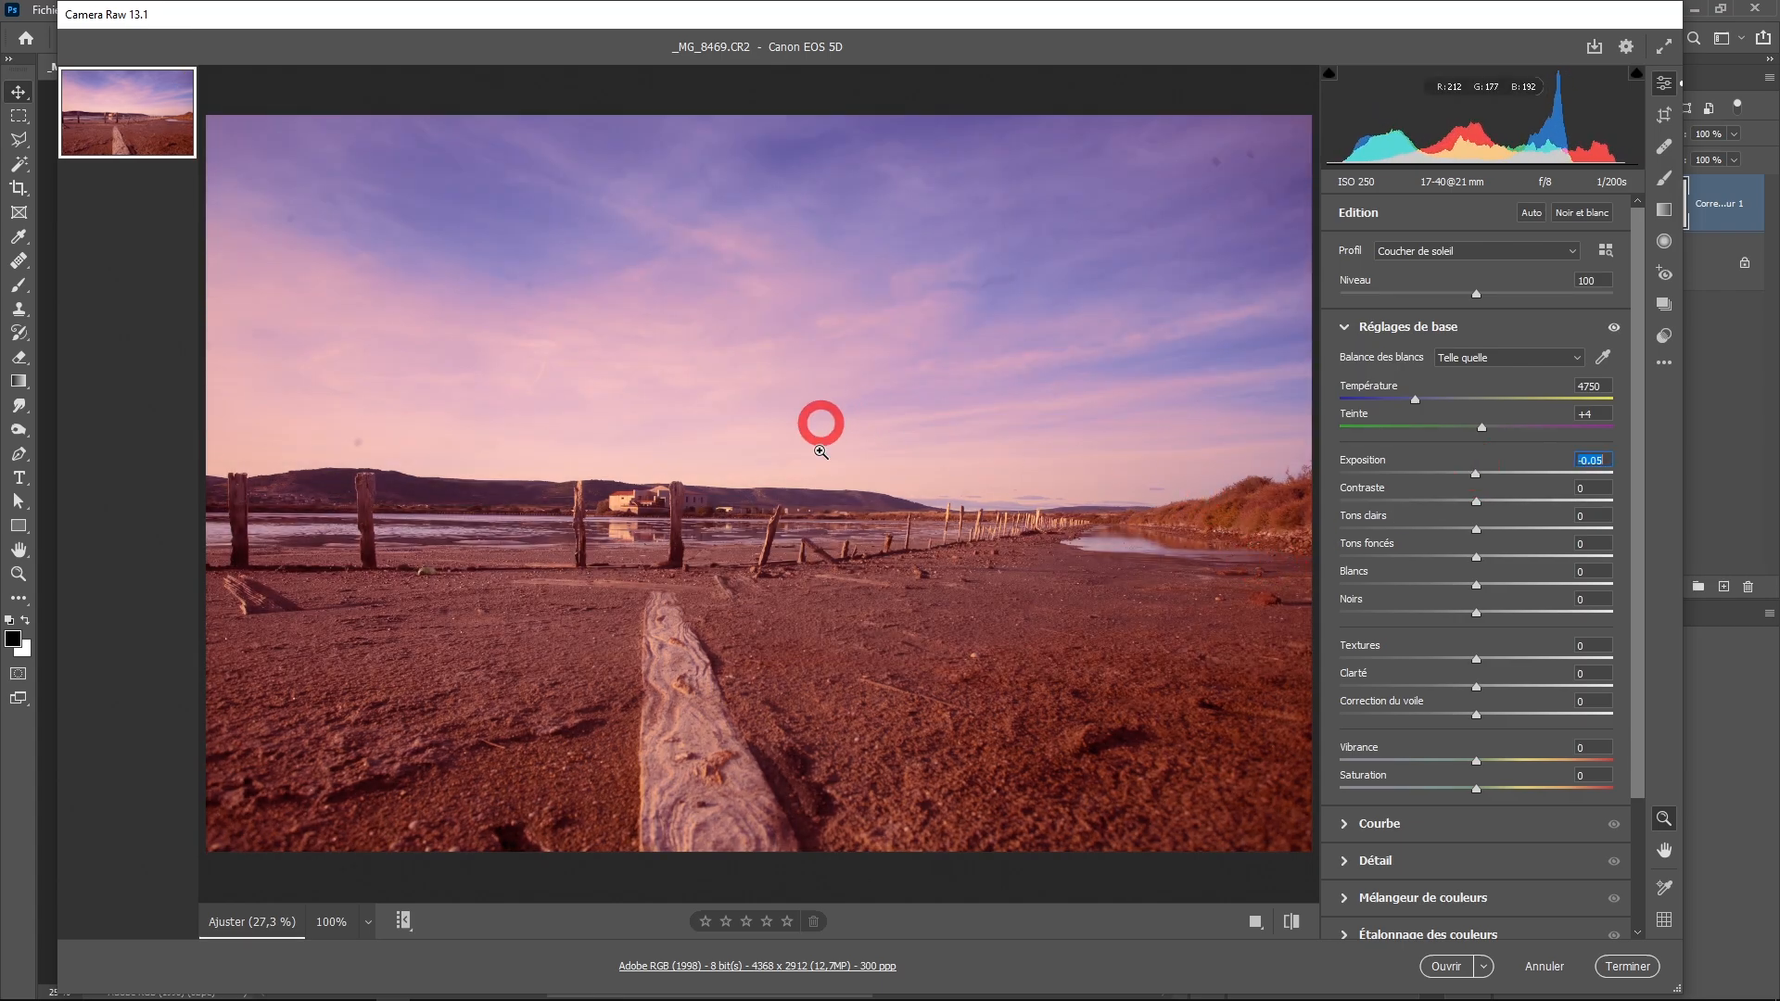